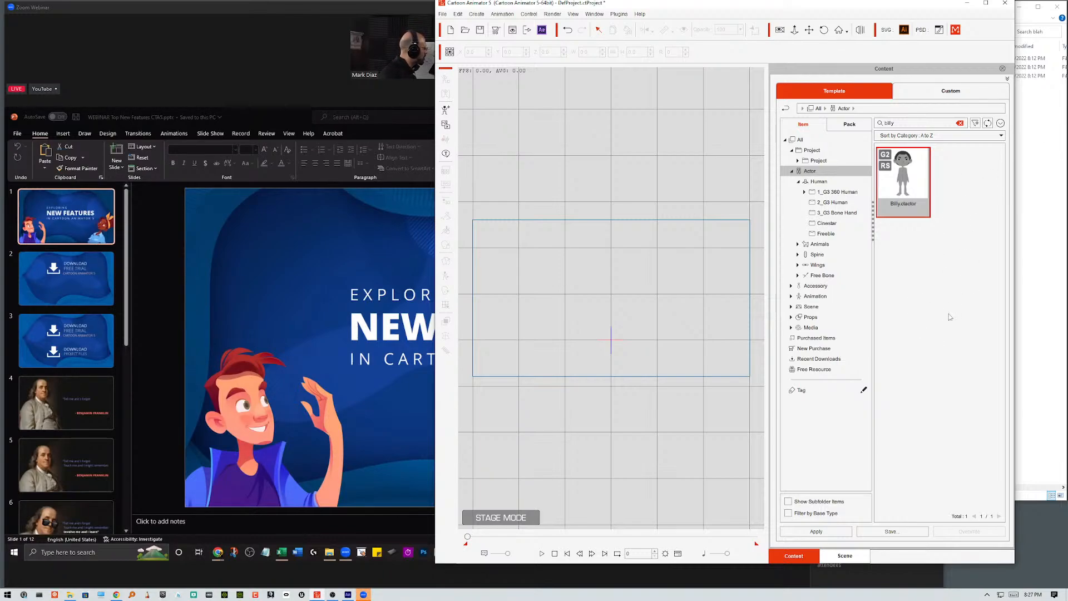
Search the actor templates for "kevin", and clear the search term
left_click_drag(903, 124, 878, 122)
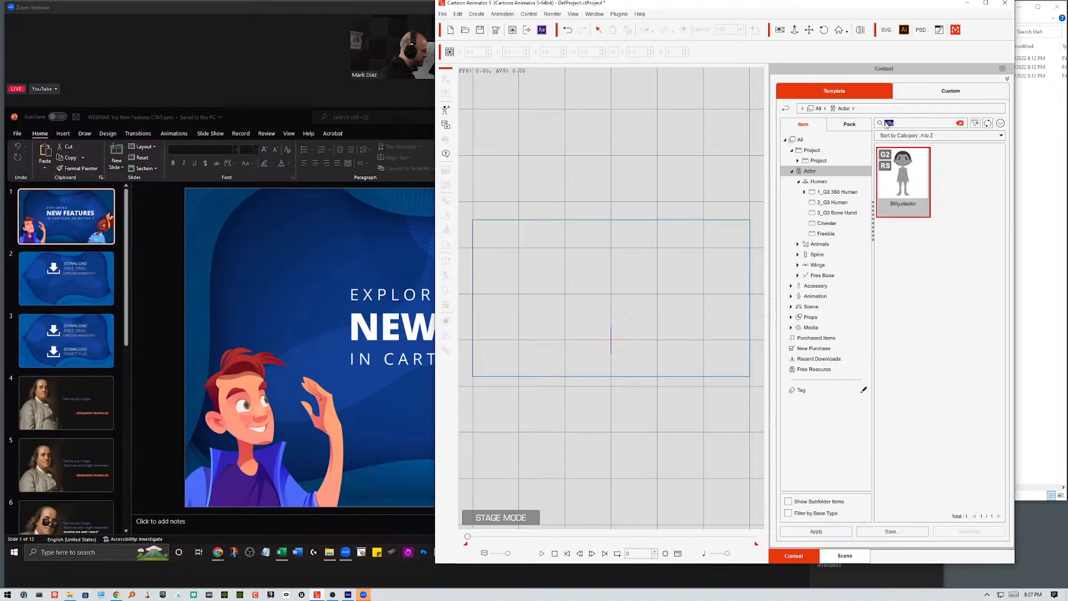
type("kevin")
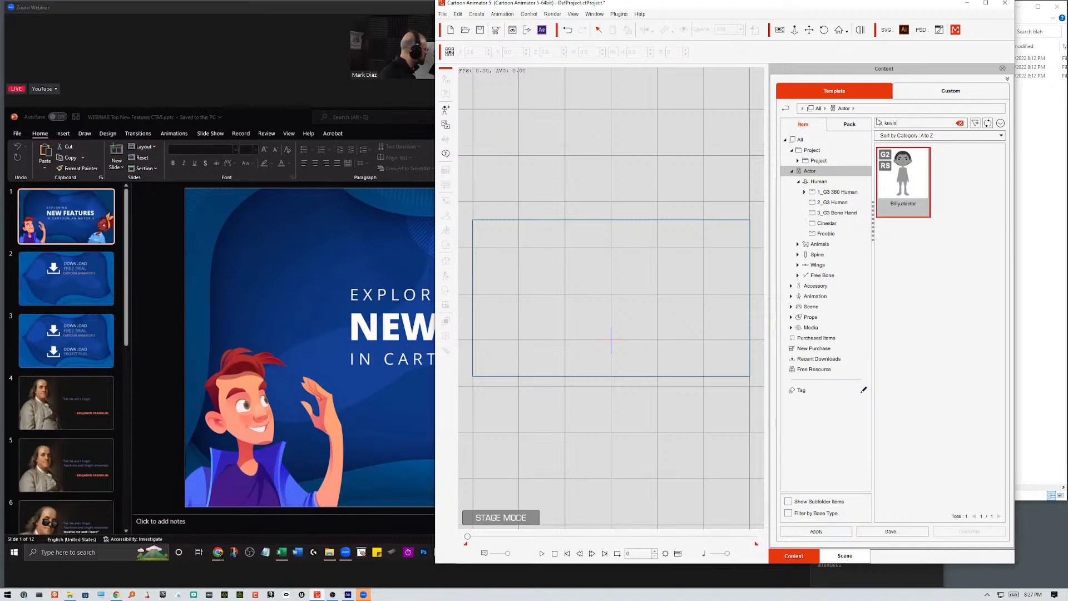
key("Return")
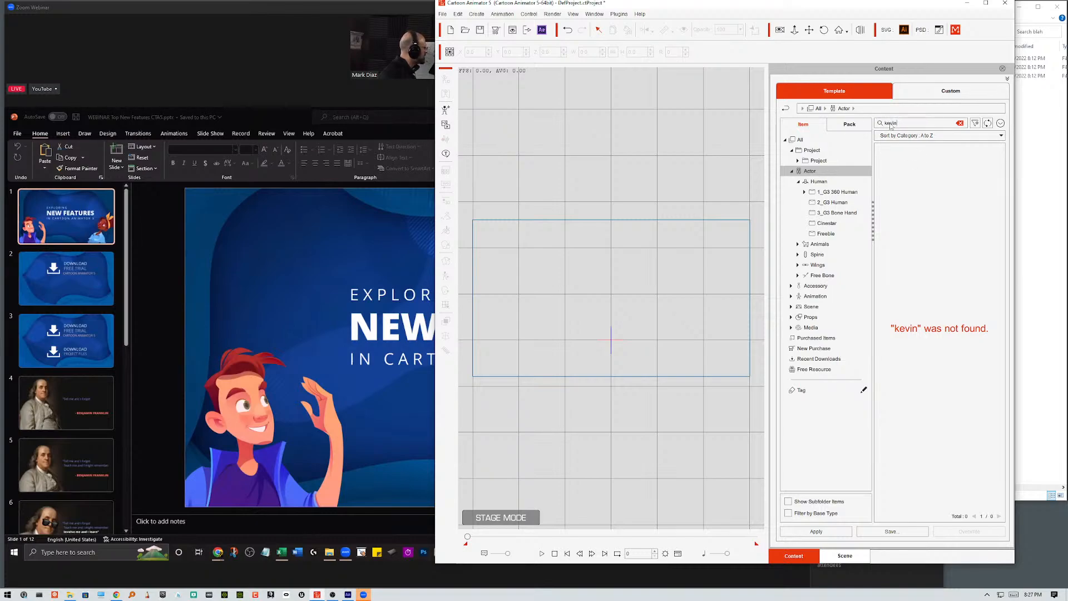
left_click_drag(898, 124, 881, 126)
key("BackSpace")
Switch to the Zoom webinar, view the shared presentation full screen, and restore the window size
left_click(251, 24)
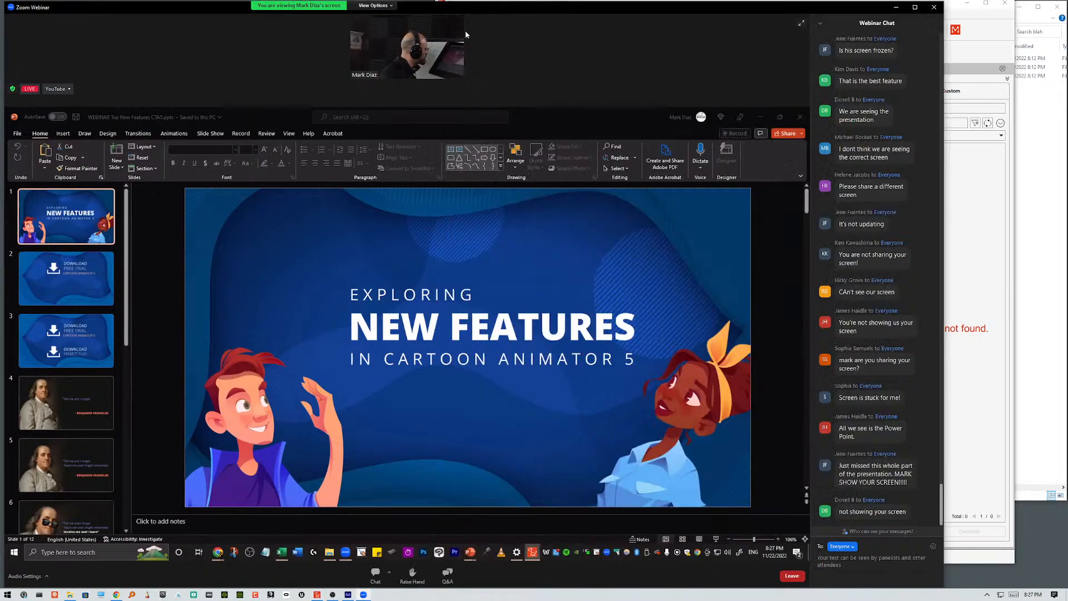
double_click(735, 8)
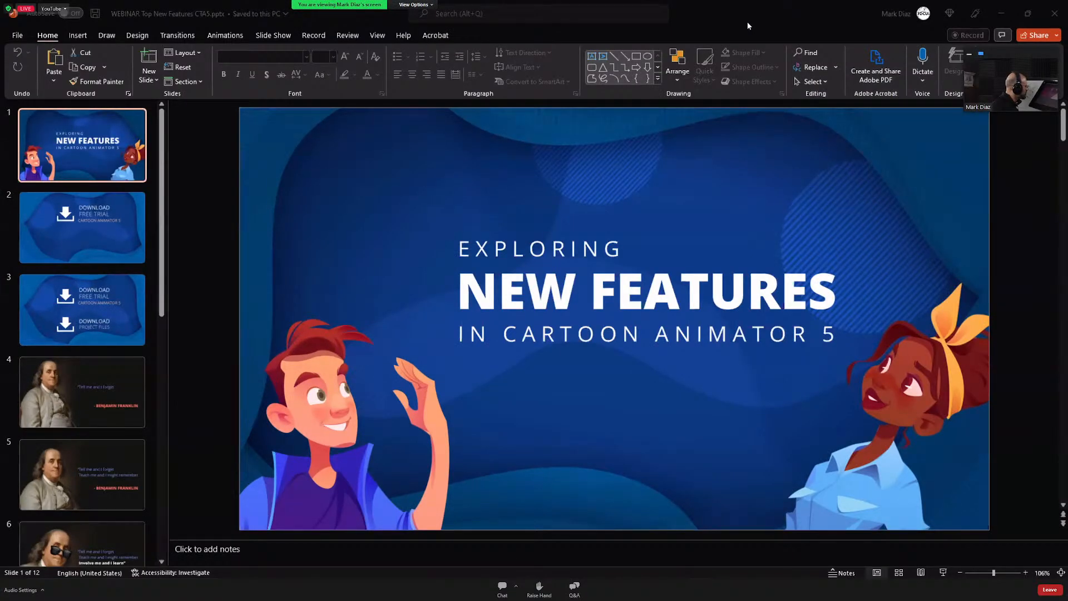
double_click(804, 10)
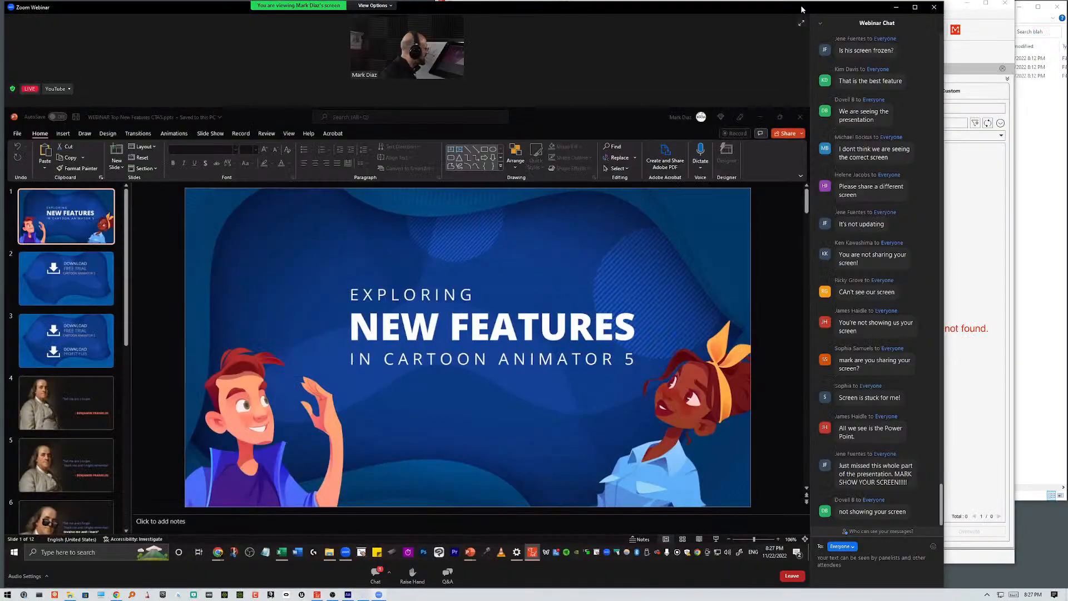
Switch back to Cartoon Animator, search all template content for "billy", and browse the matching items
left_click(1004, 212)
left_click(897, 124)
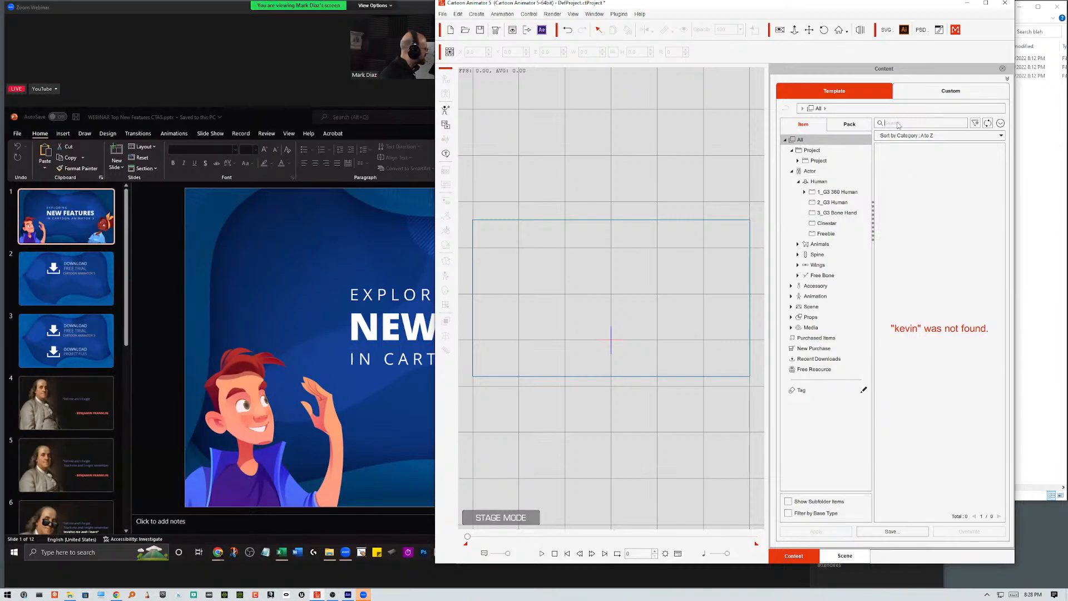
type("kevi")
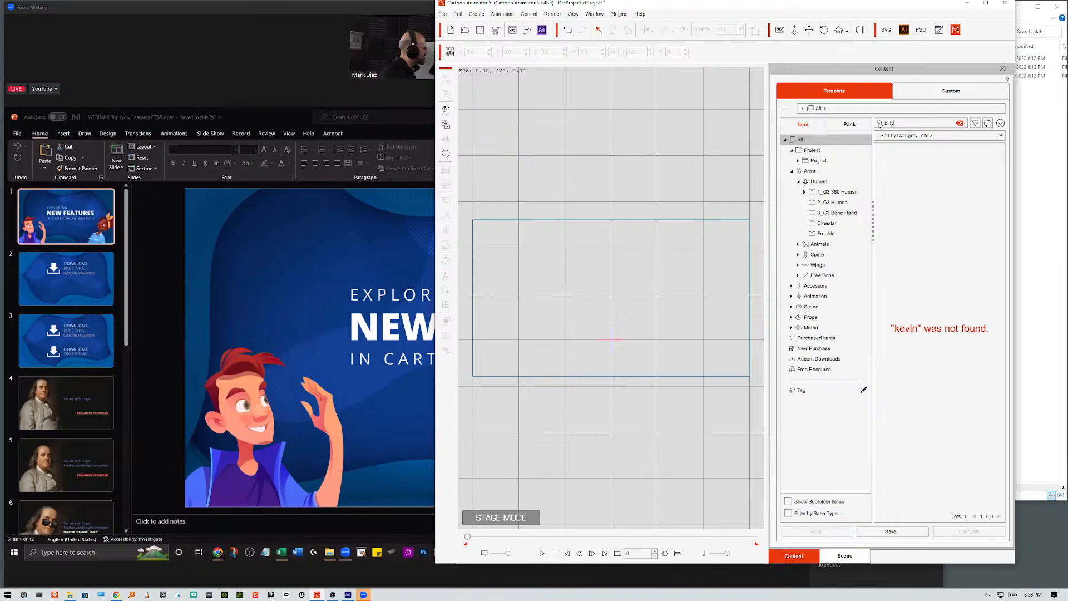
key("Return")
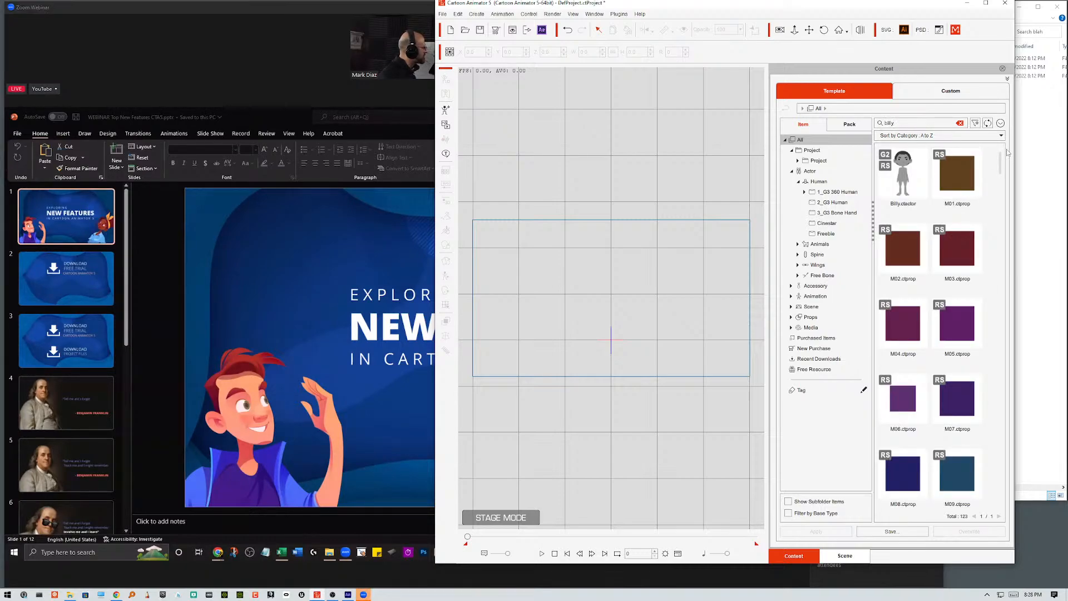
left_click_drag(1000, 166, 1001, 240)
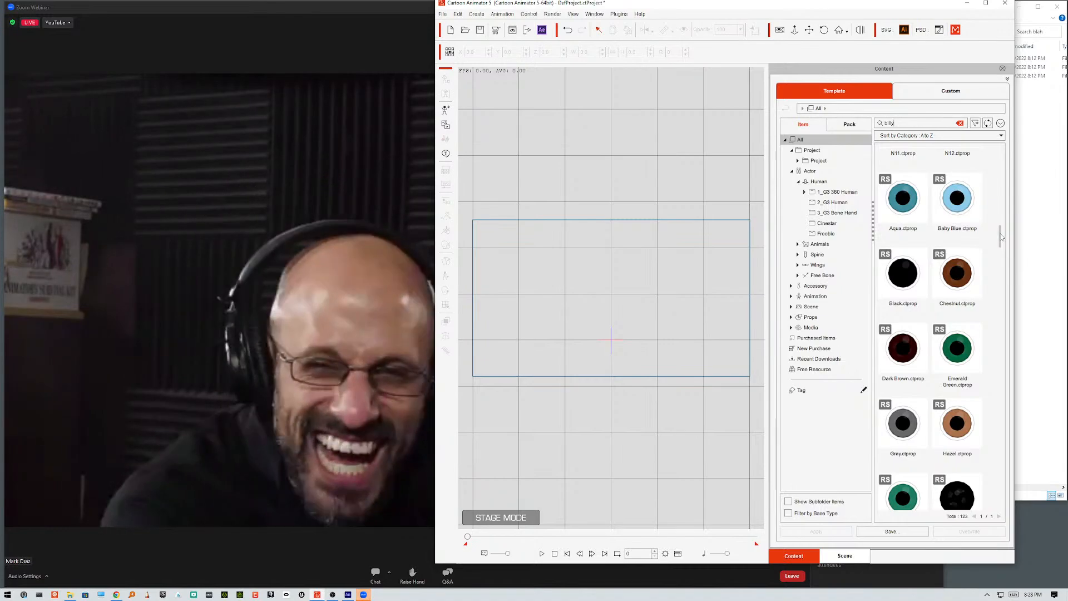
left_click_drag(1000, 236, 1002, 158)
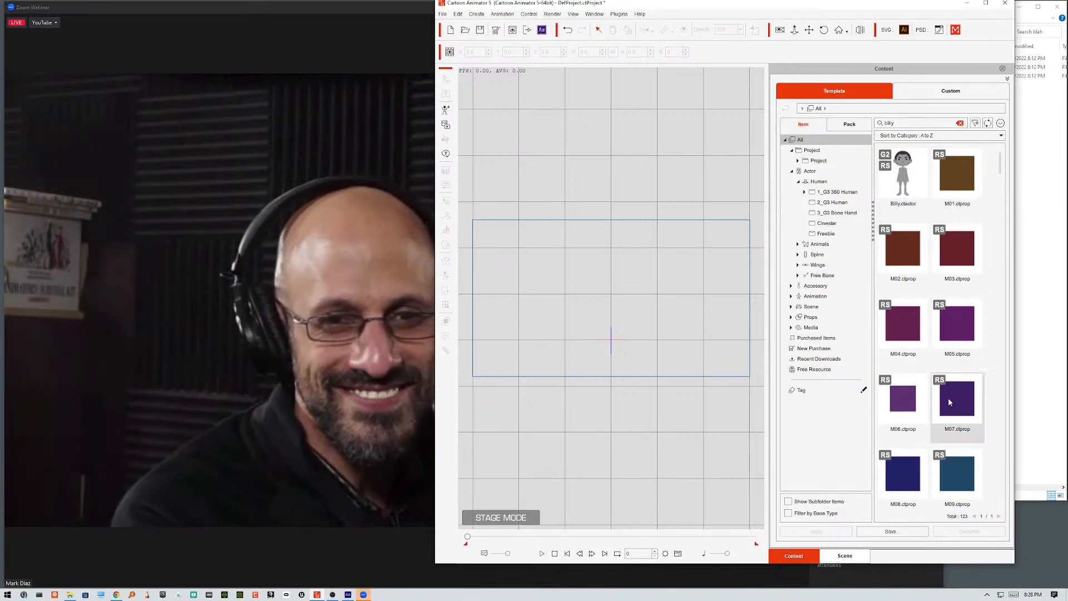
scroll(963, 328, "down", 1)
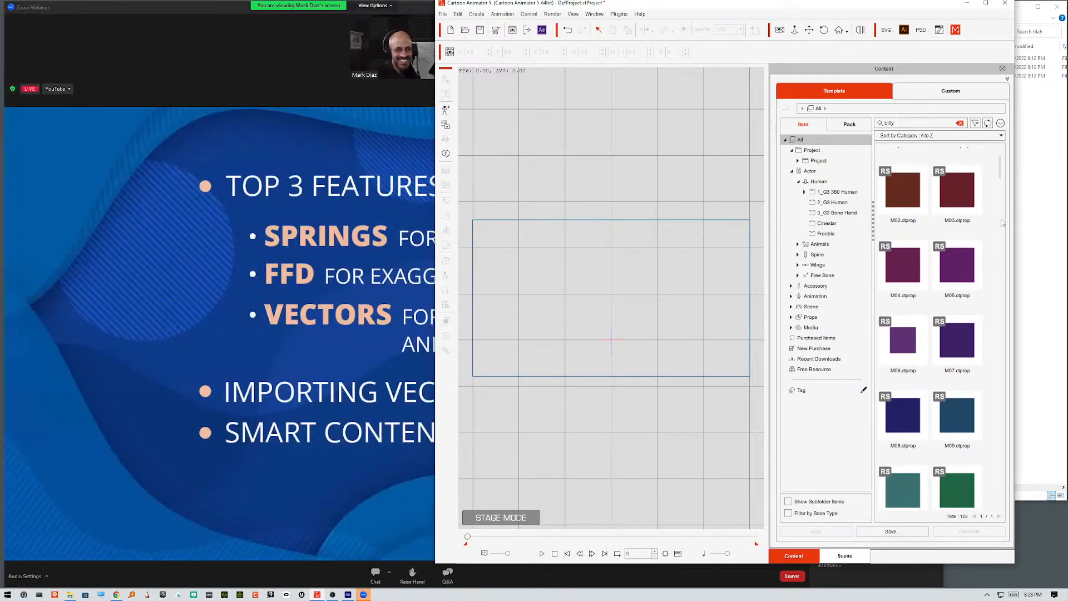
mouse_move(1003, 175)
left_mouse_down()
mouse_move(1002, 345)
mouse_move(1003, 161)
left_mouse_up()
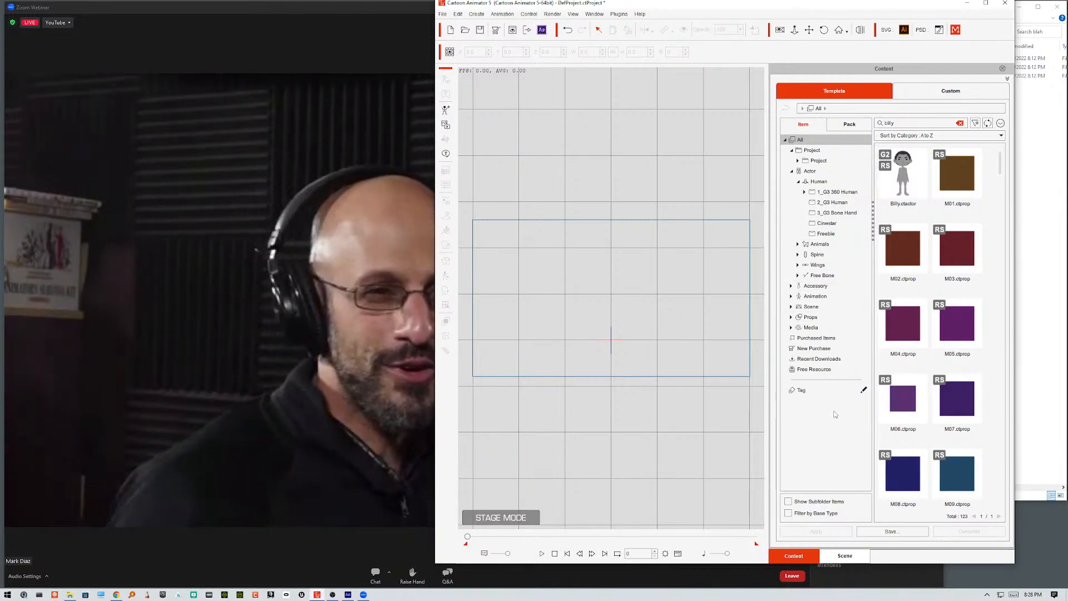
Check the "billy" search in the New Purchase, Media, Props, Scene, Animation and Accessory categories
left_click(815, 350)
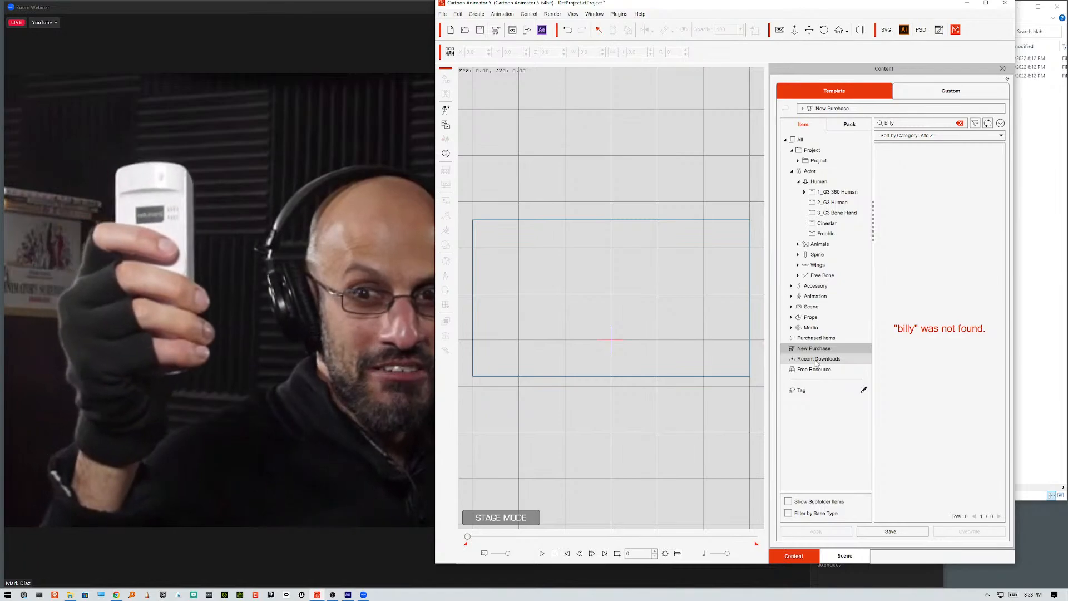
left_click(817, 360)
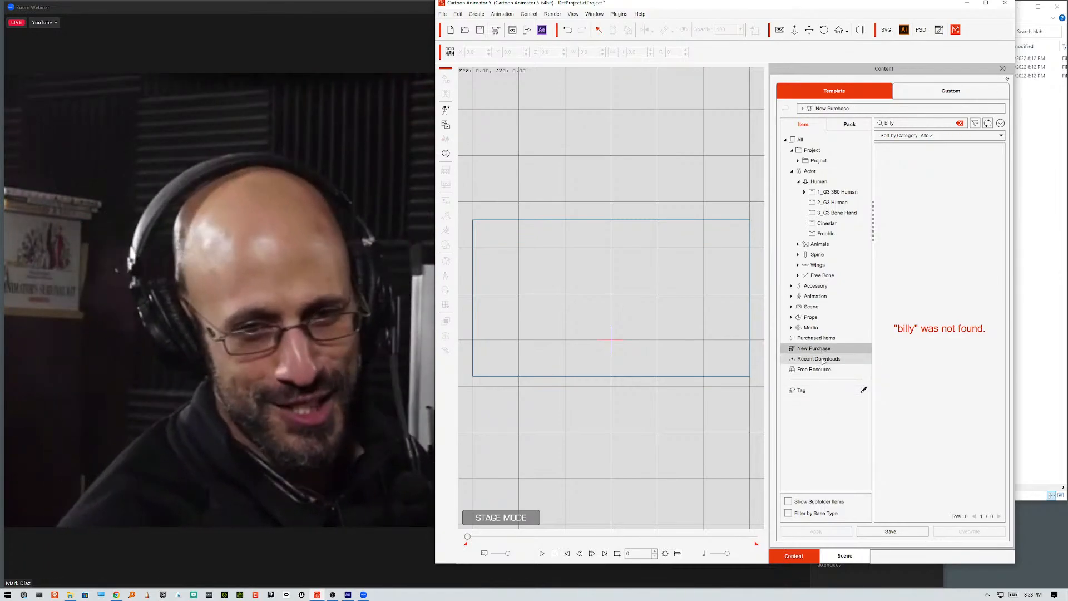
left_click(816, 328)
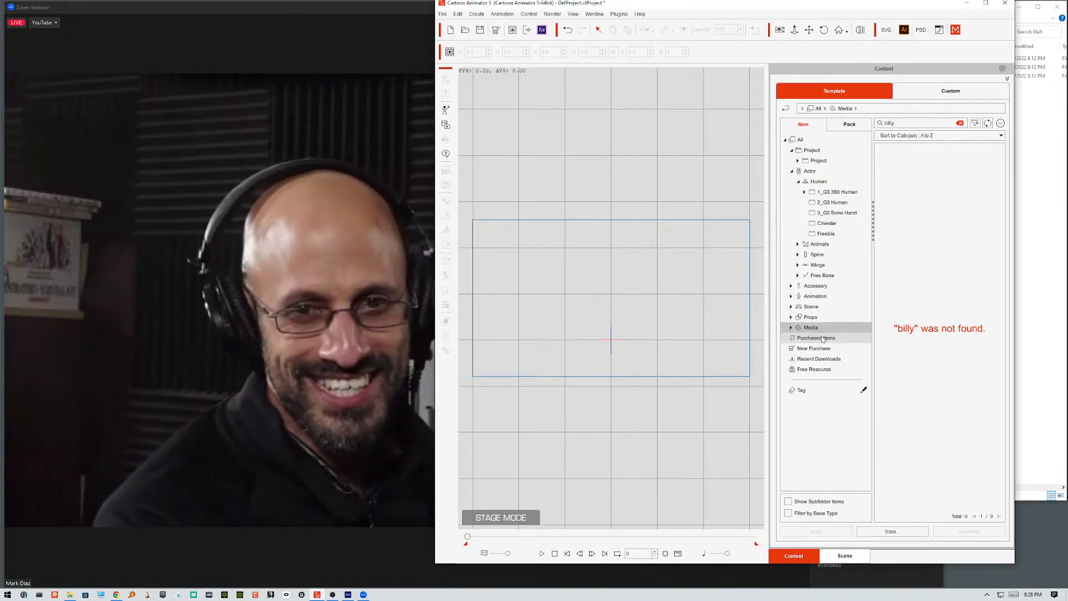
left_click(816, 316)
left_click(821, 308)
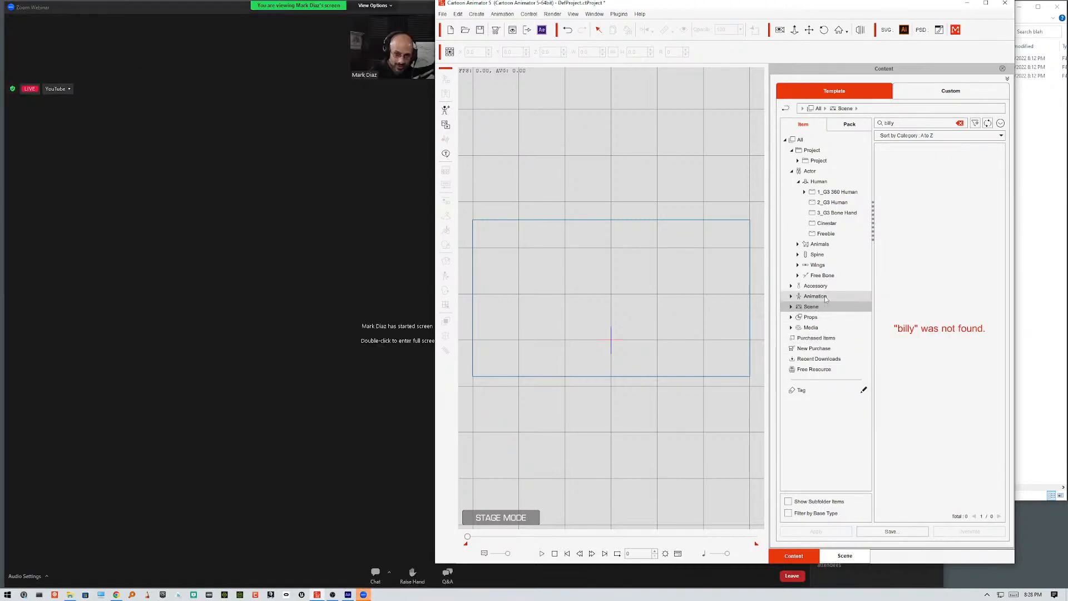
left_click(826, 299)
left_click(815, 286)
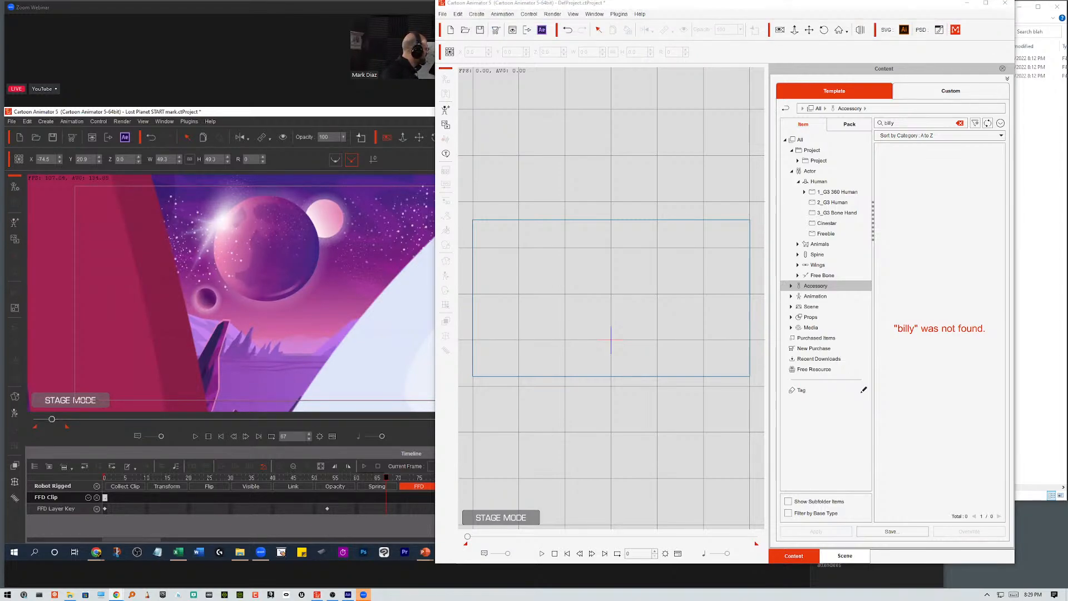
Minimize the empty project window and search all template content in the Lost Planet project for "maria"
left_click(967, 3)
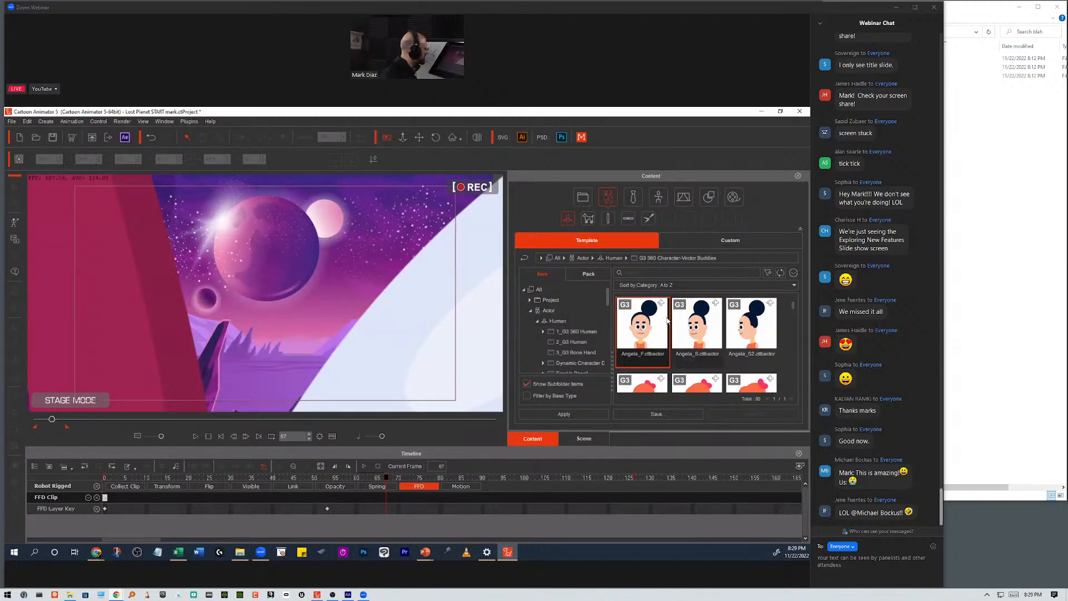
left_click(538, 289)
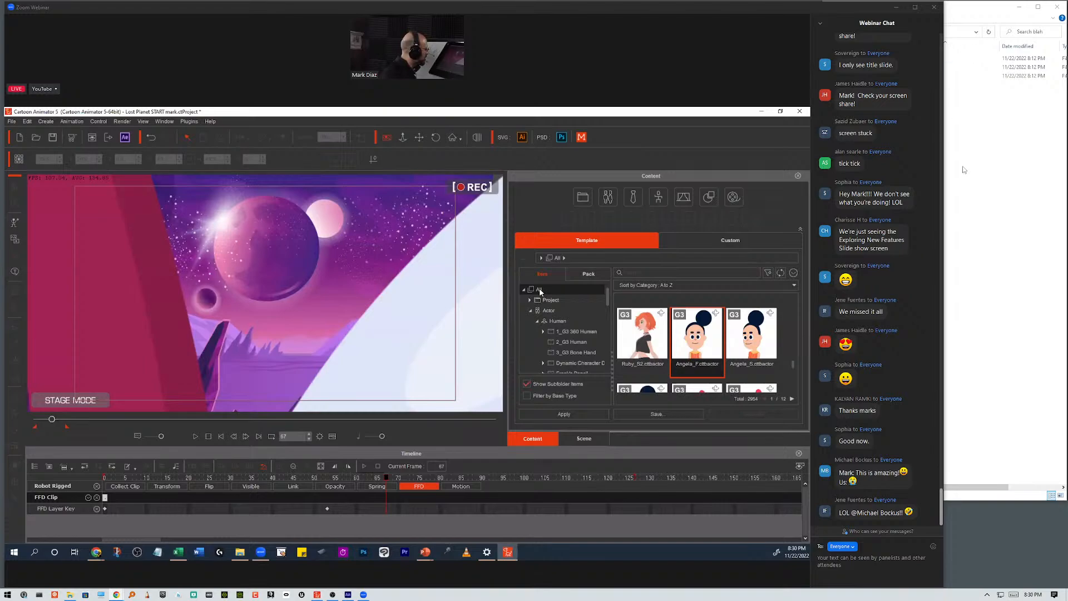
left_click(639, 272)
type("maria")
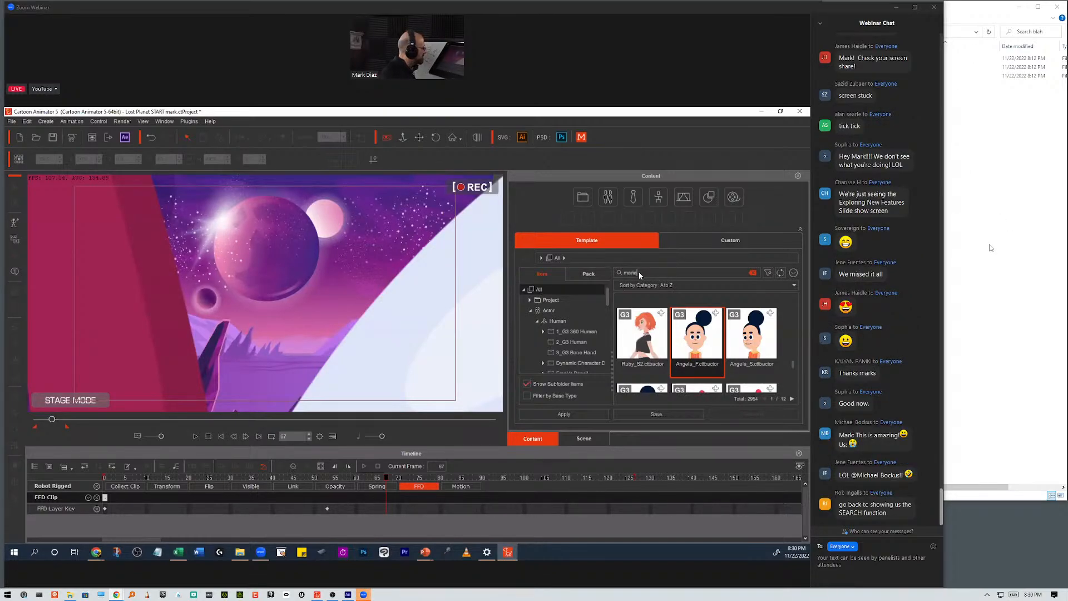
key("Return")
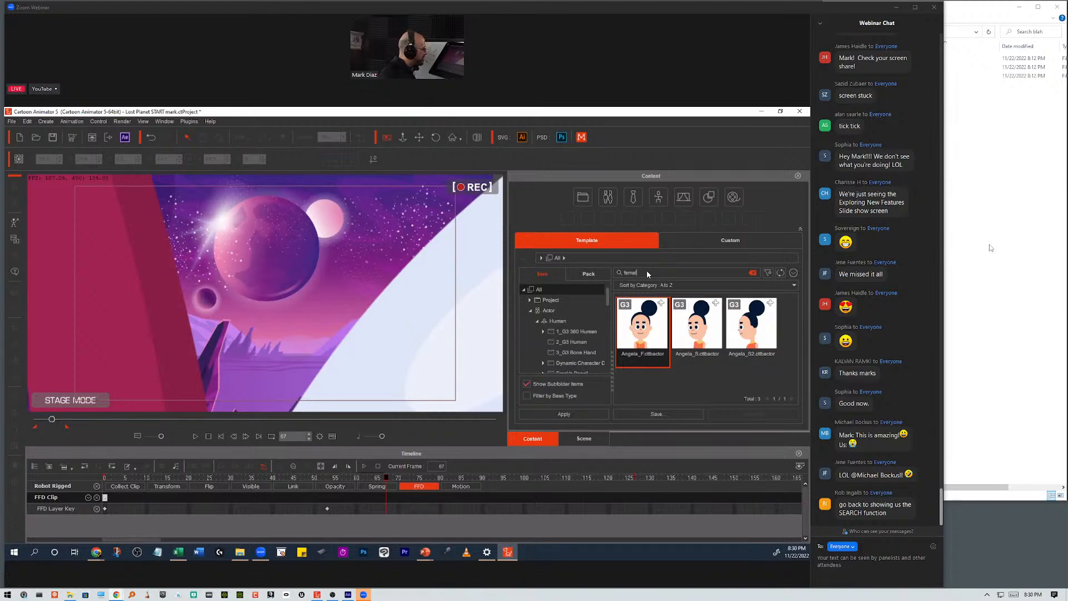
Search all template content for "female" and browse the matching actors
type("female")
key("Return")
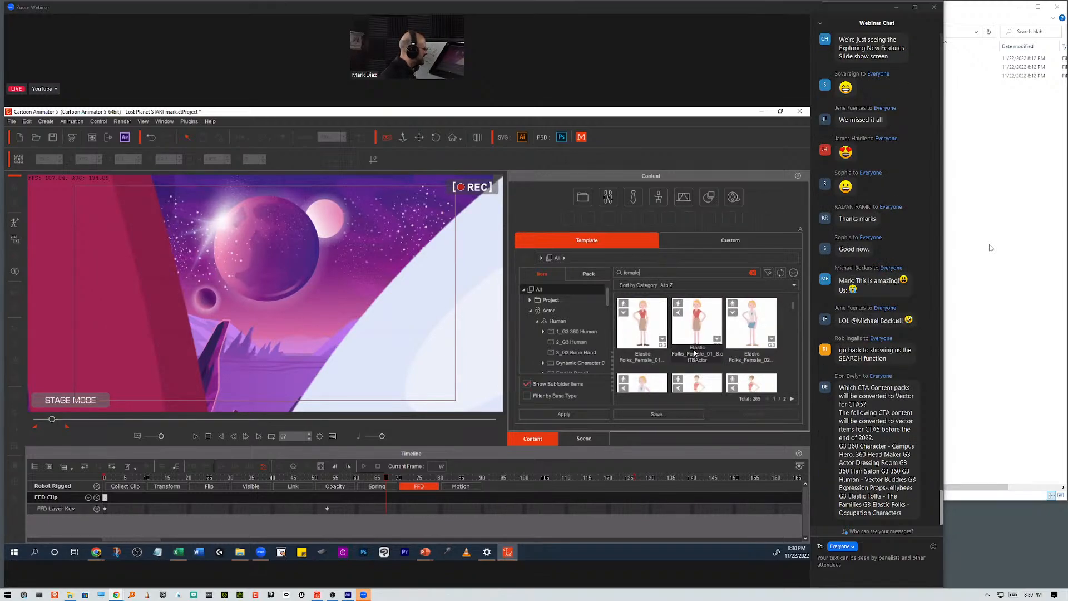
scroll(701, 345, "down", 10)
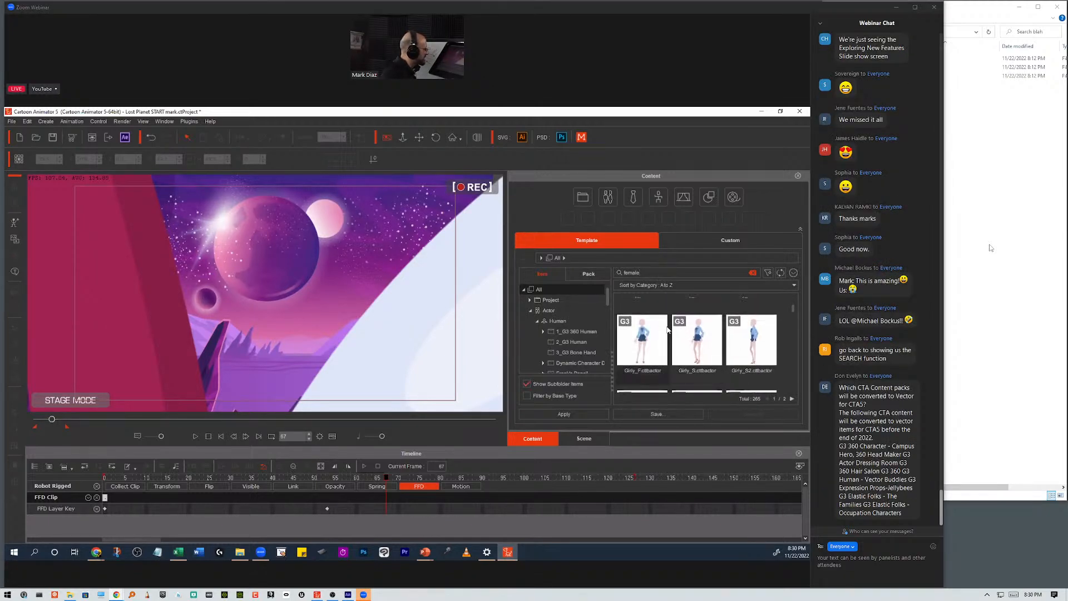
scroll(718, 342, "down", 1)
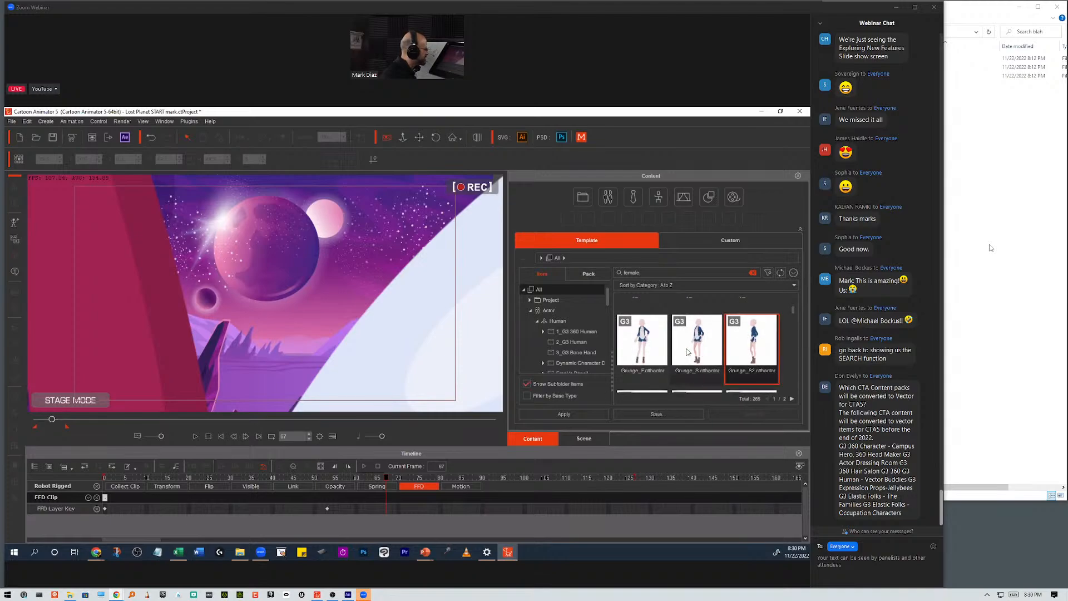
left_click(651, 341)
scroll(716, 362, "down", 1)
scroll(715, 362, "down", 2)
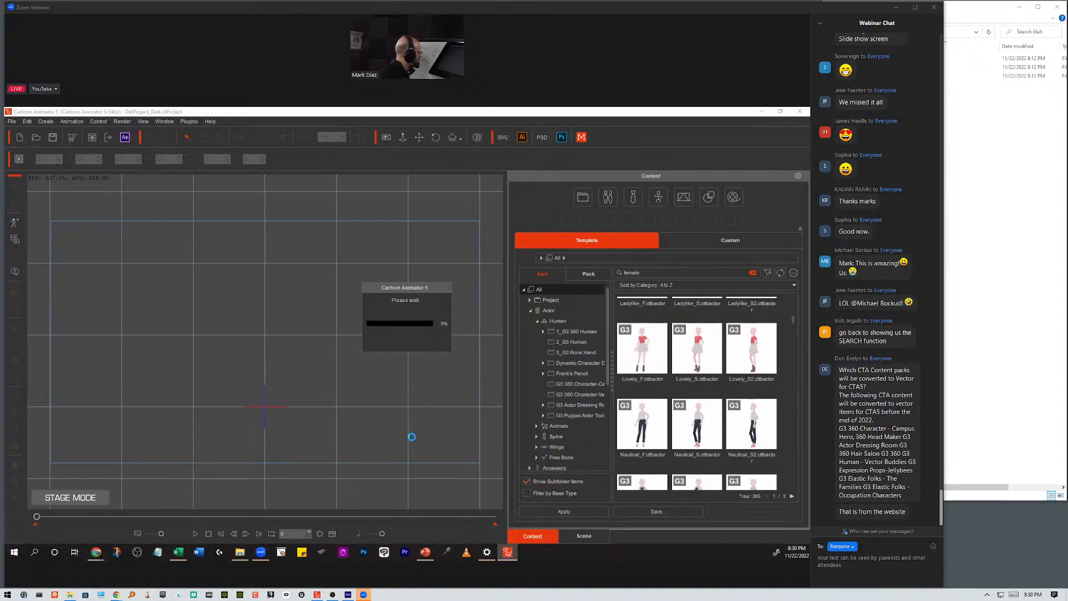
Play the Lost Planet robot animation, stop it, and play it again from the start
left_click(195, 535)
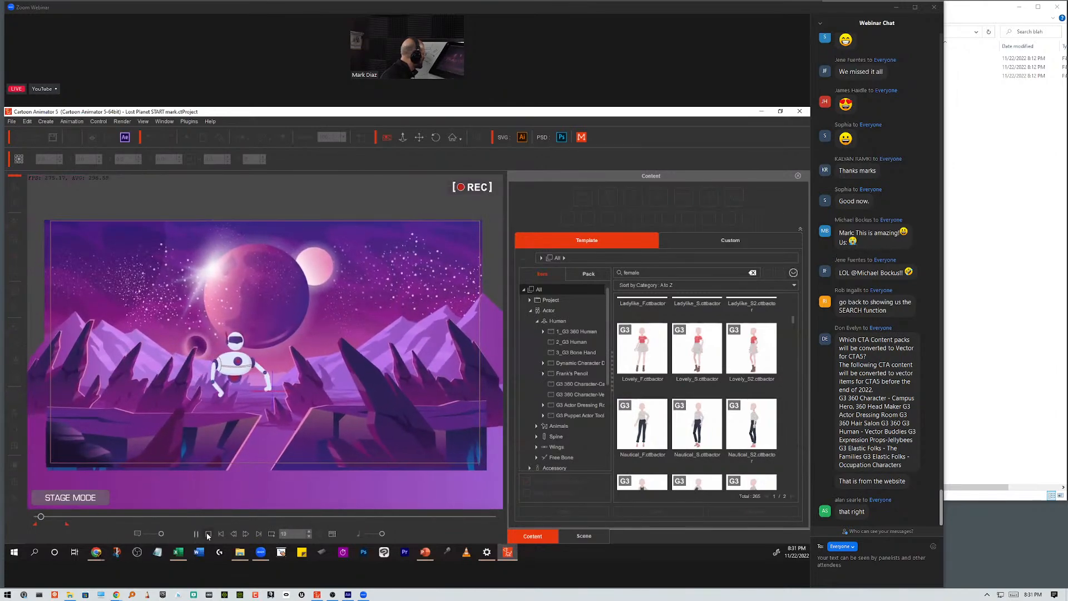
left_click(208, 534)
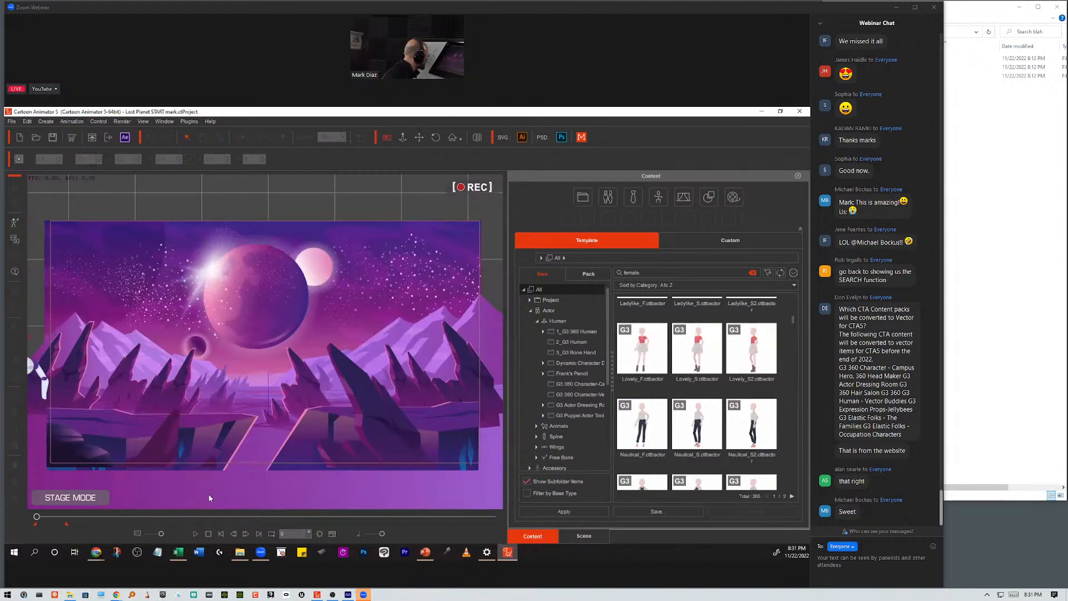
left_click(197, 535)
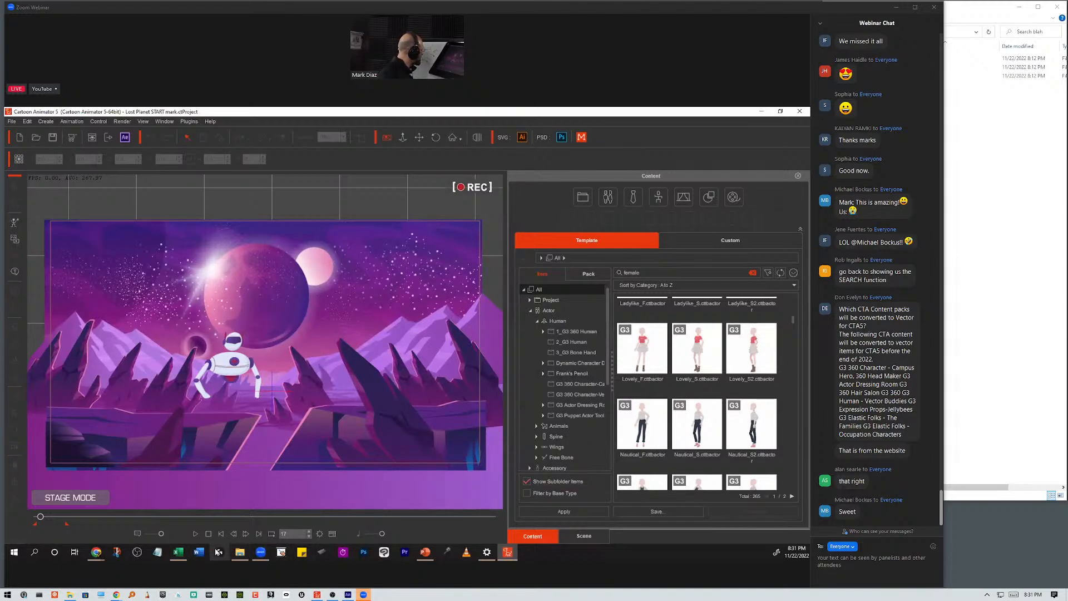
Switch to Chrome and pick up the web addresses of the Freepik purple planet landscape and artificial intelligence robot set pages
left_click(98, 552)
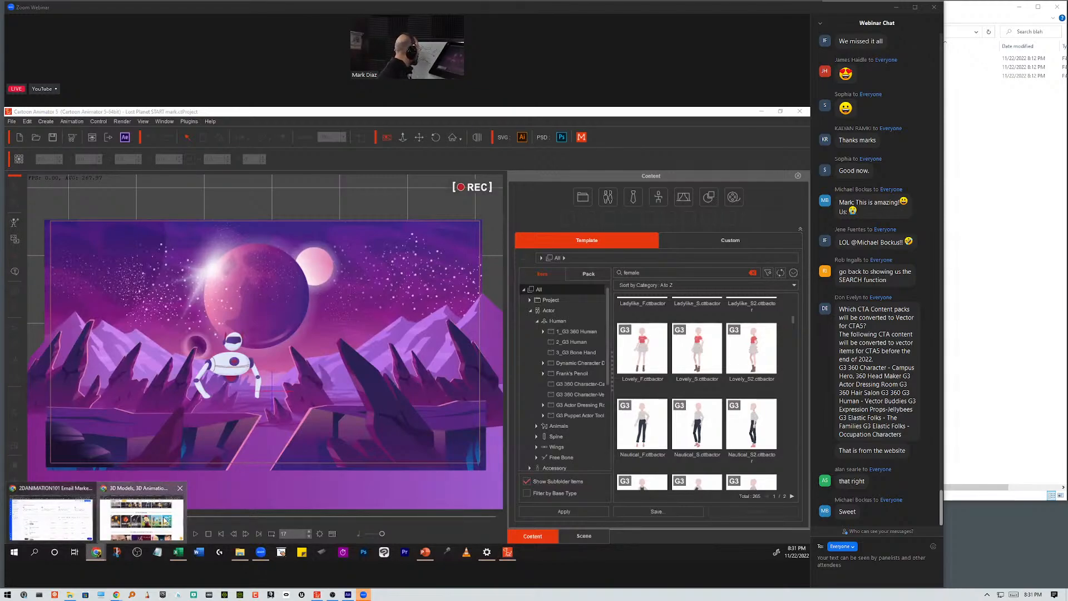
left_click(111, 518)
mouse_move(258, 168)
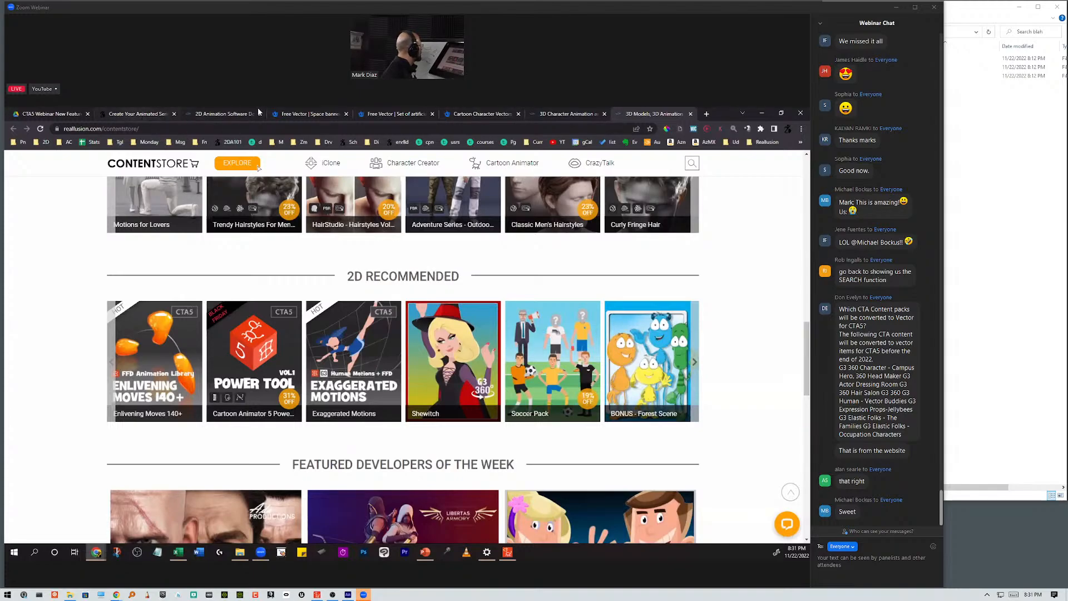
left_click(231, 115)
left_click(306, 114)
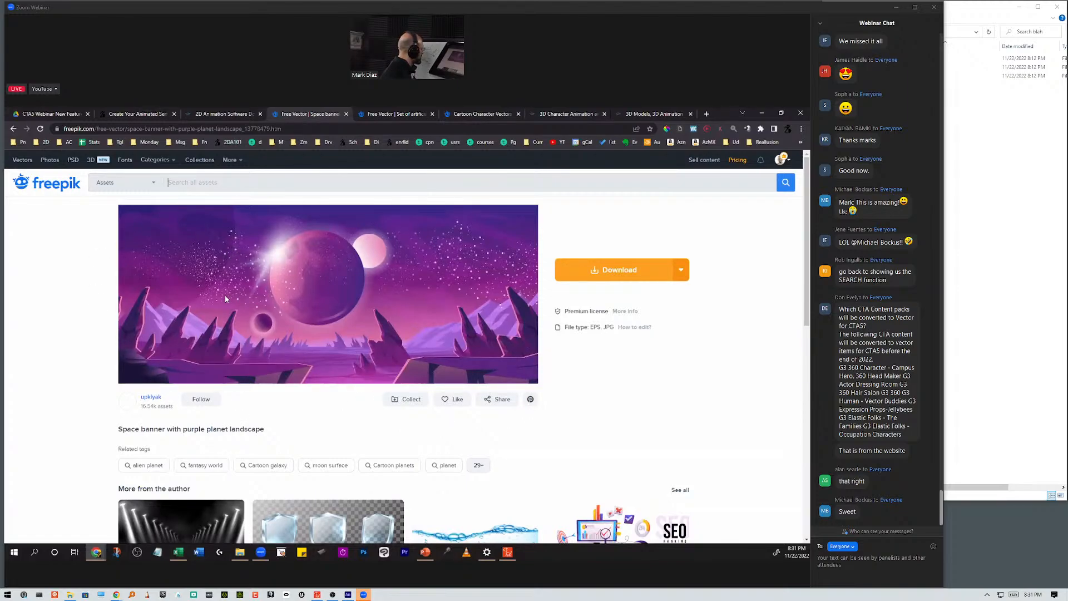
left_click(254, 129)
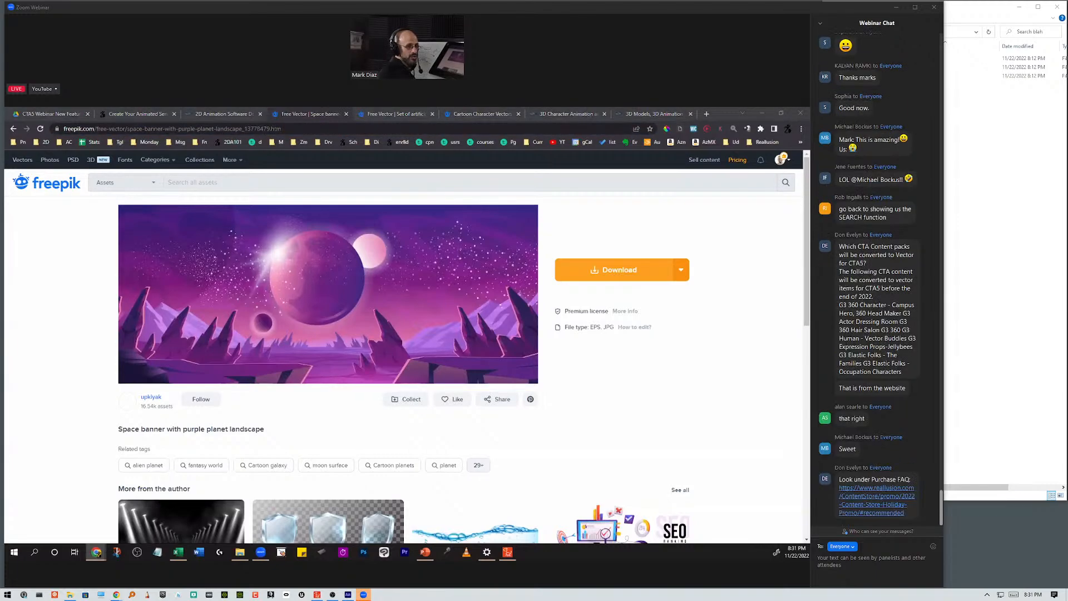
left_click(380, 116)
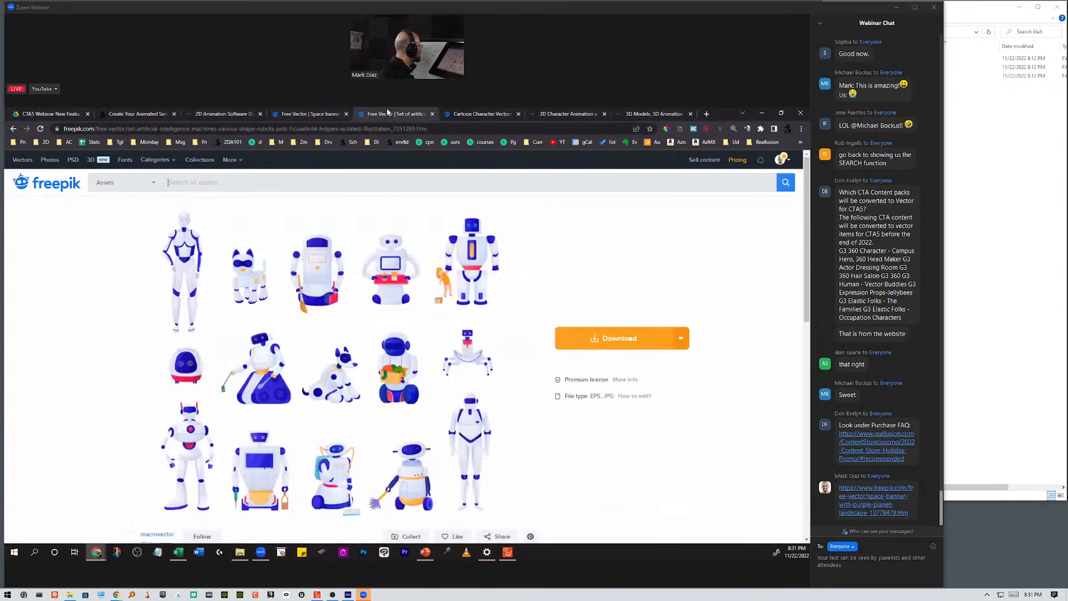
left_click(217, 129)
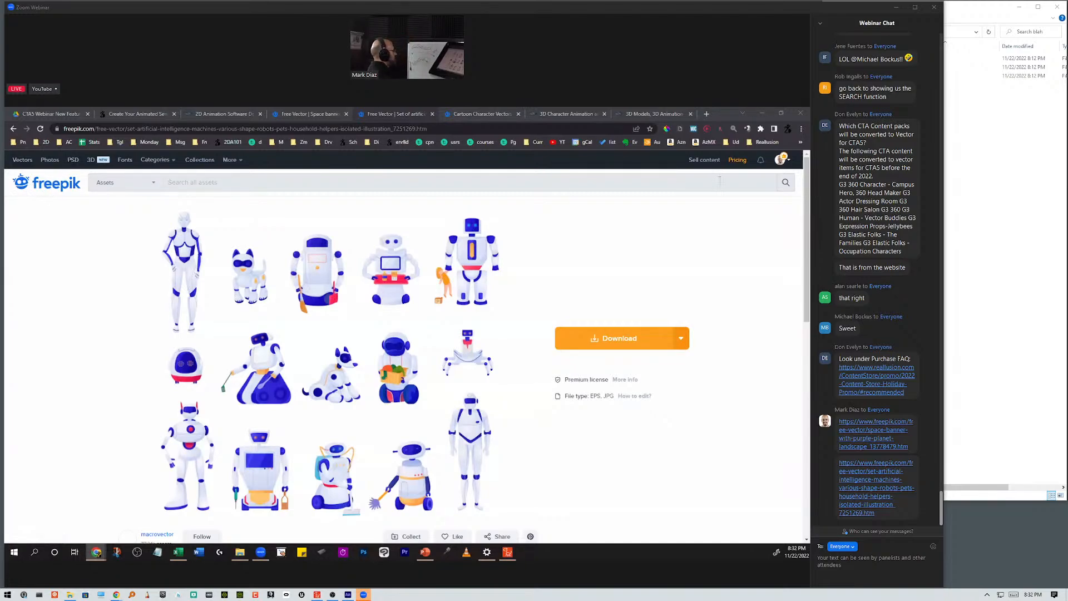
Search Freepik's free vectors for "robot character", browse the results, and return to the artificial intelligence robot set page
left_click(468, 115)
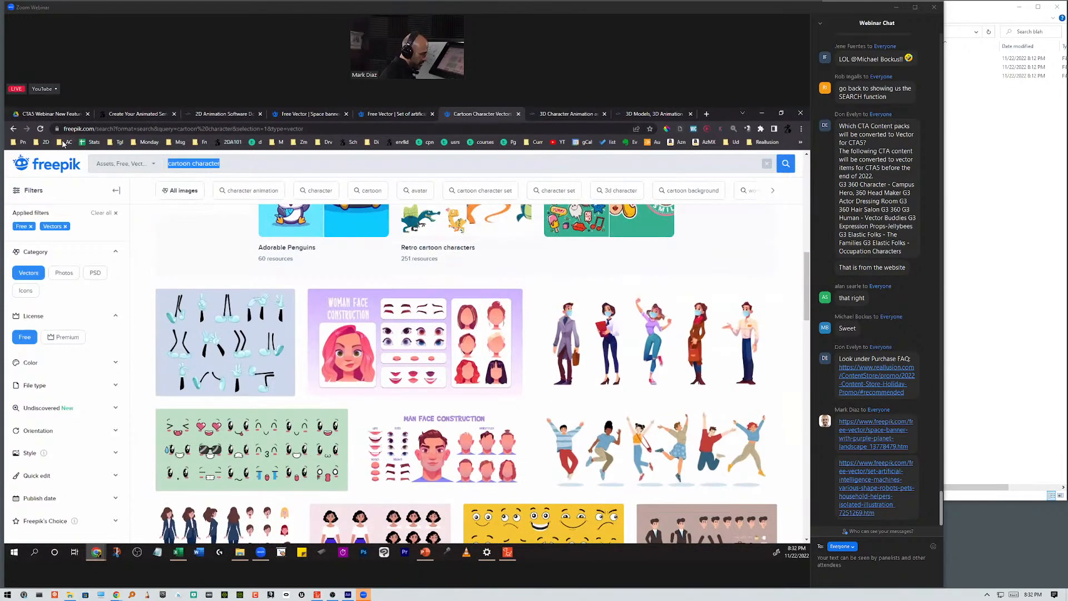
key("ctrl+a")
type("robot character")
key("Return")
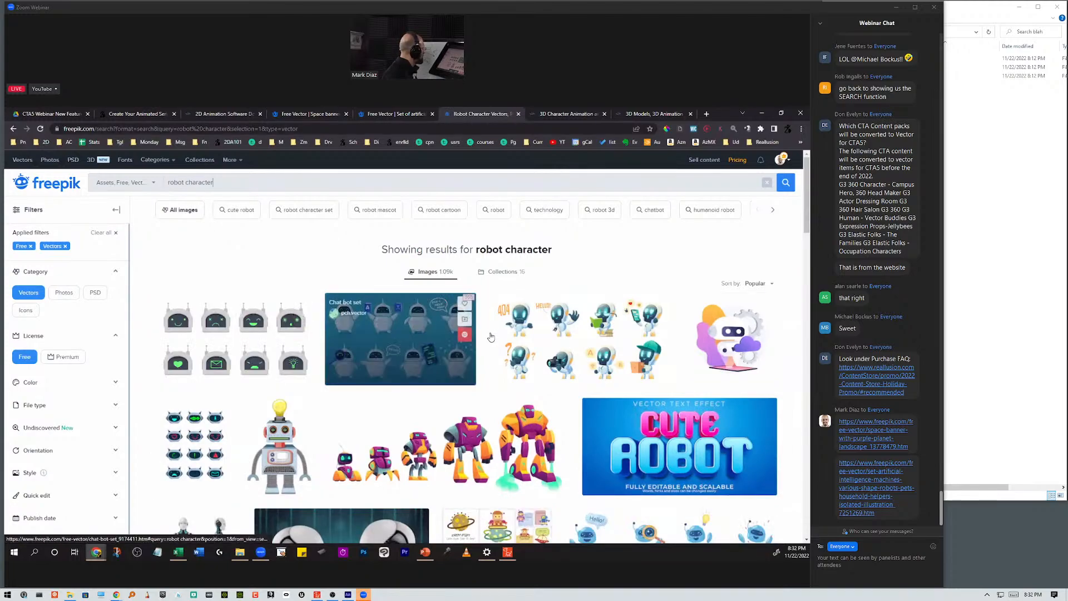
scroll(355, 400, "down", 2)
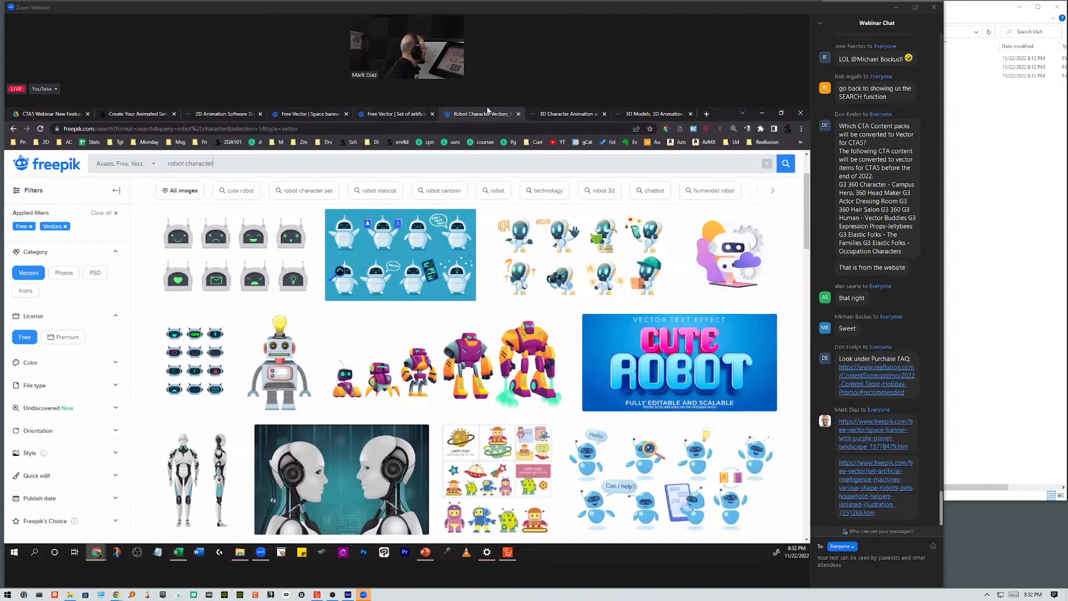
left_click(380, 113)
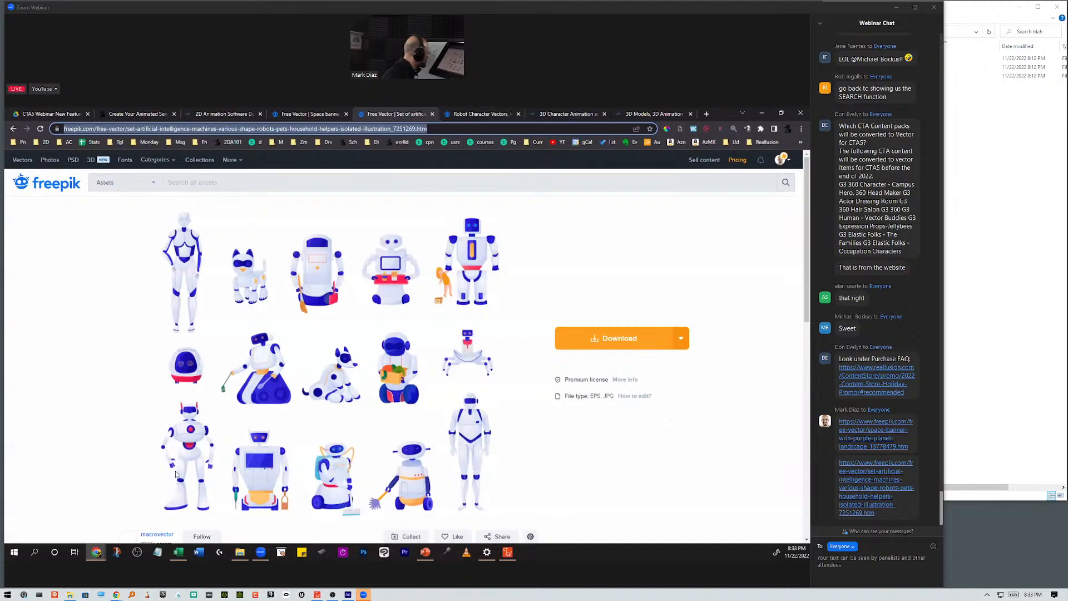
Switch to Cartoon Animator and preview the Lost Planet robot's motion by scrubbing and playing the timeline
left_click(507, 552)
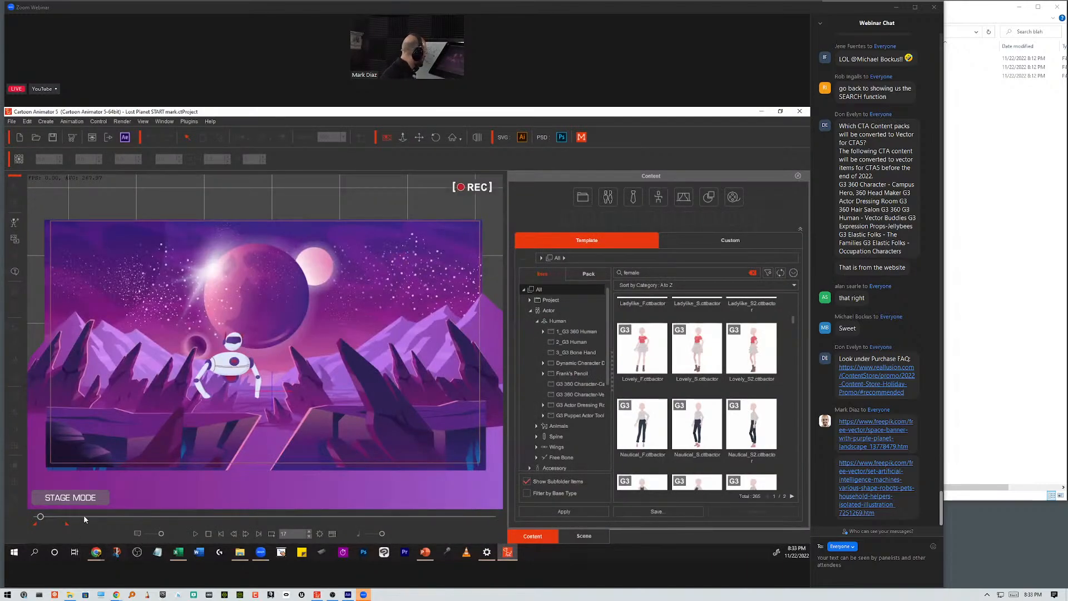
left_click_drag(58, 517, 51, 517)
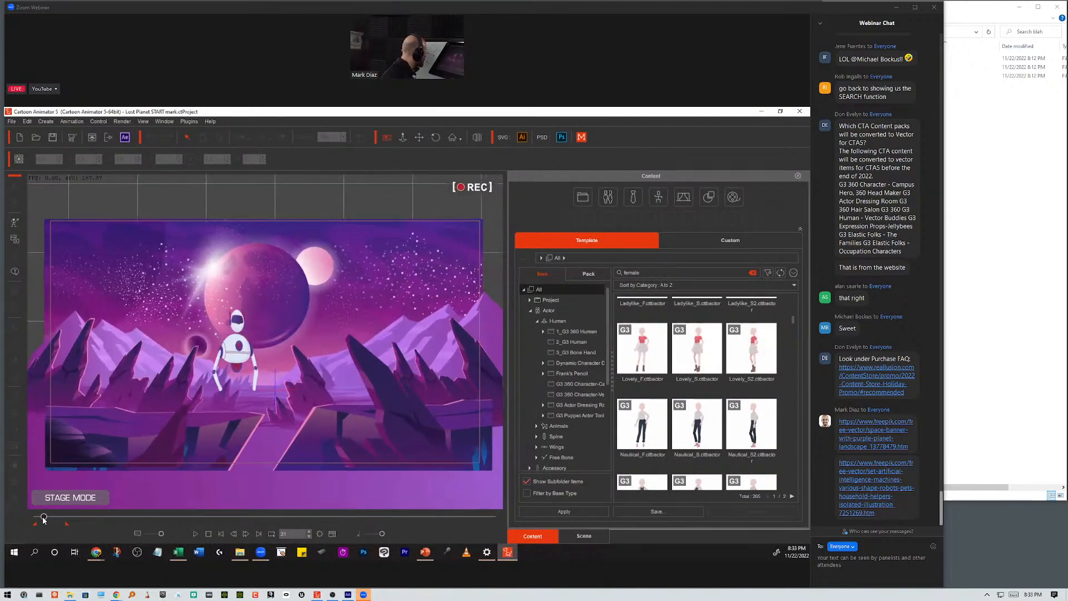
key("space")
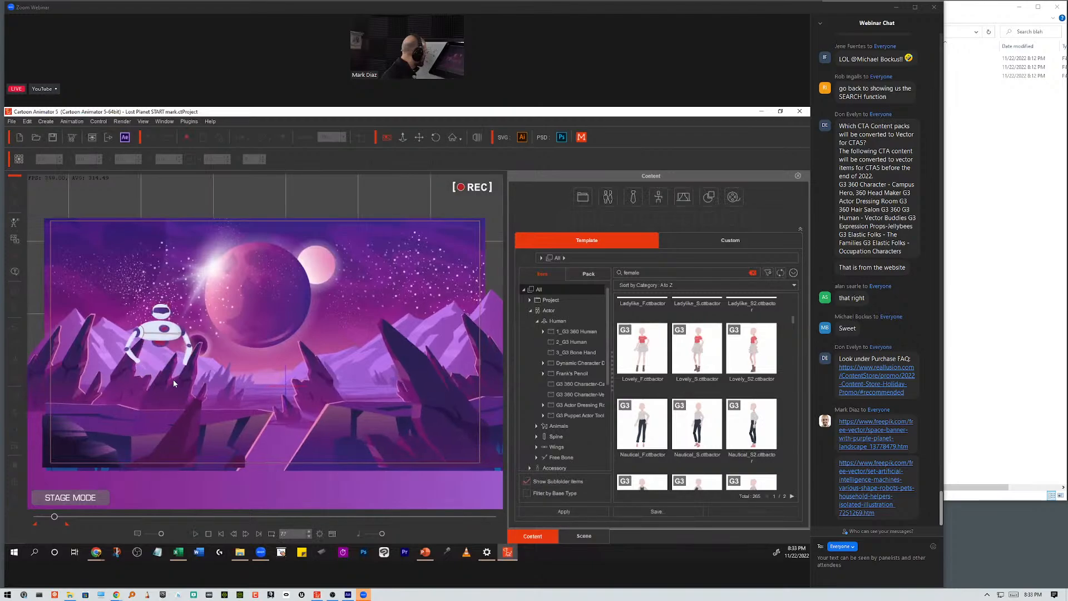
key("space")
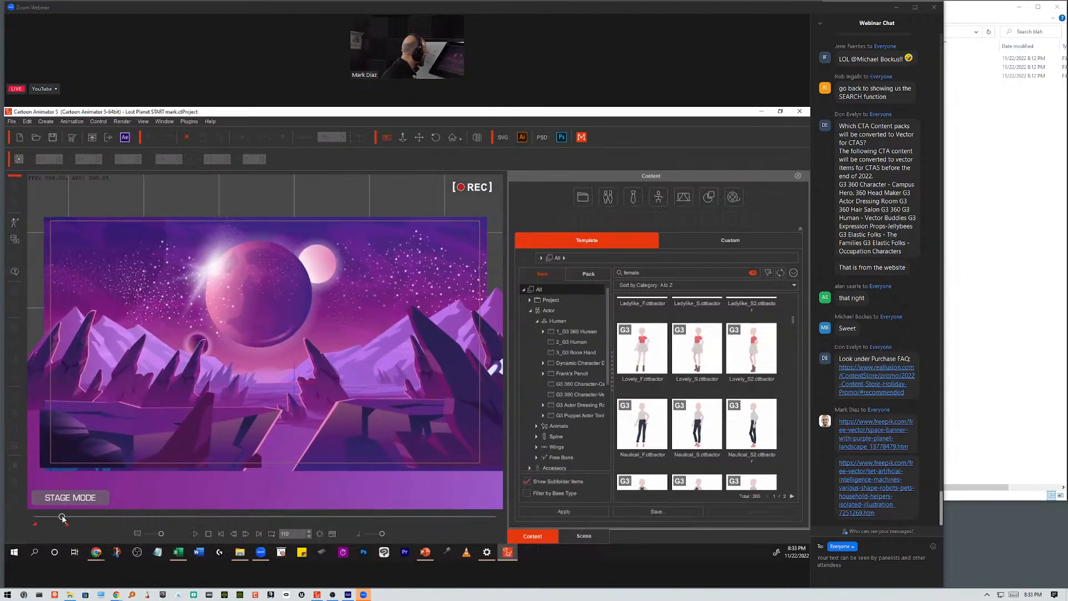
mouse_move(62, 517)
left_mouse_down()
mouse_move(51, 518)
mouse_move(62, 522)
left_mouse_up()
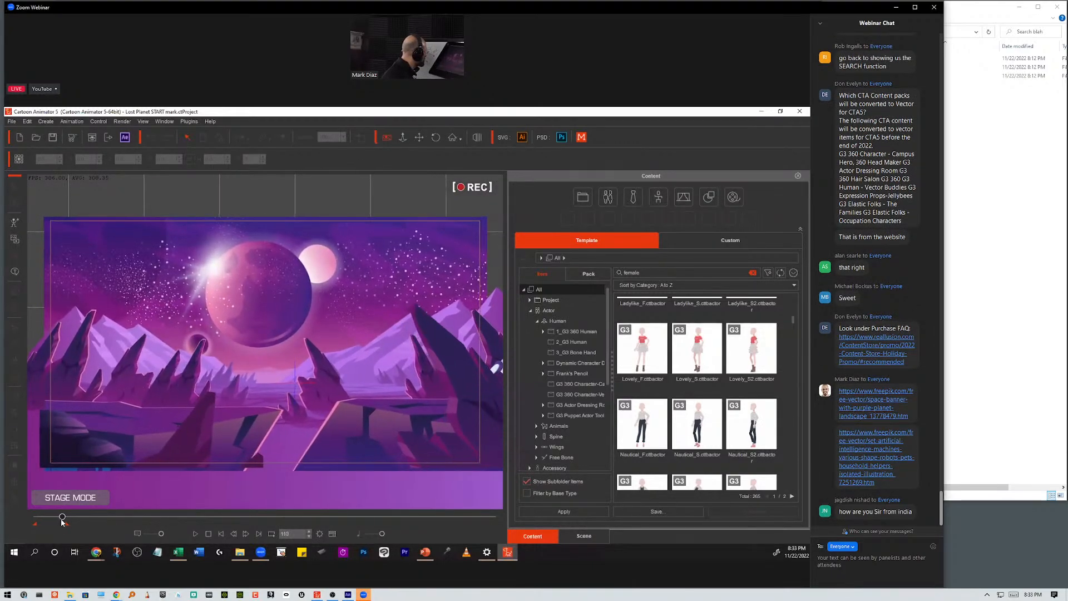
key("space")
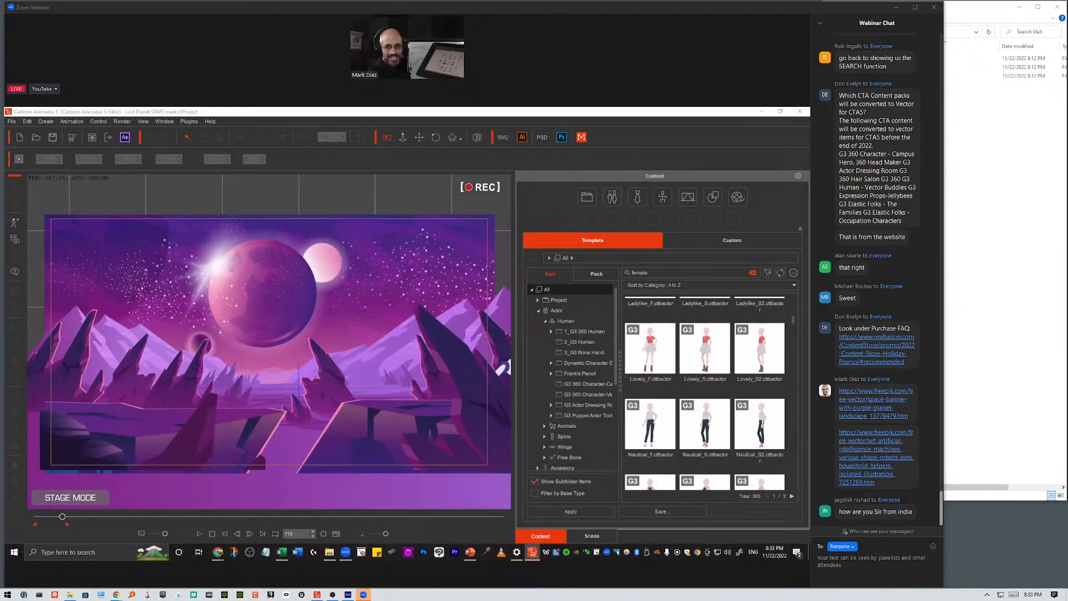
Rewind the Lost Planet animation and scrub through the robot's entrance from the first frame
left_click(224, 533)
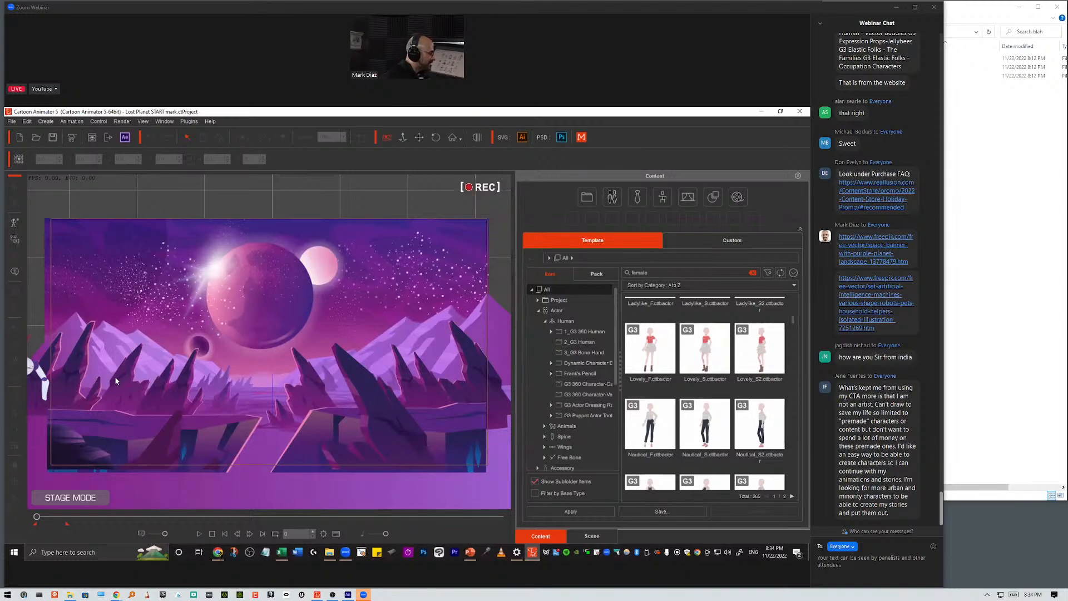
mouse_move(115, 376)
left_mouse_down()
mouse_move(250, 371)
mouse_move(240, 346)
left_mouse_up()
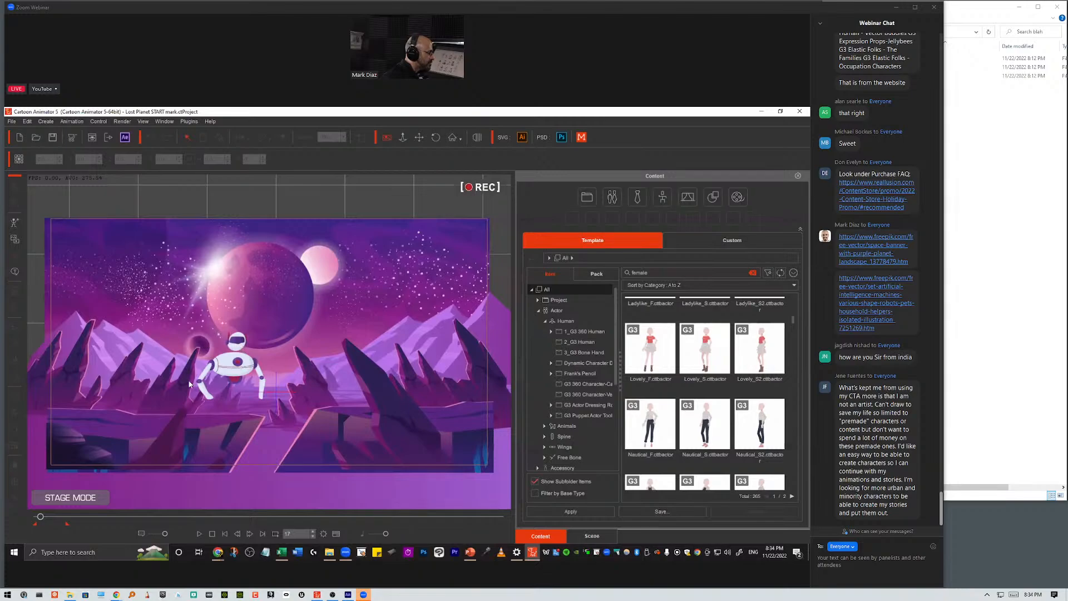
left_click_drag(40, 518, 29, 518)
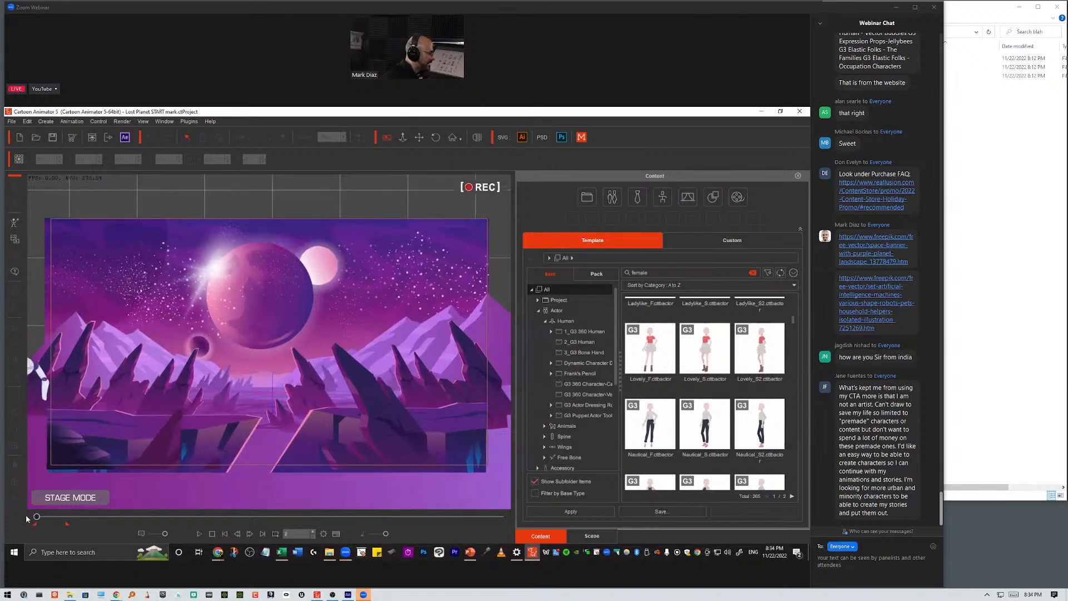
Move to the end of the robot's motion and set the project's End Frames to 140
left_click(67, 518)
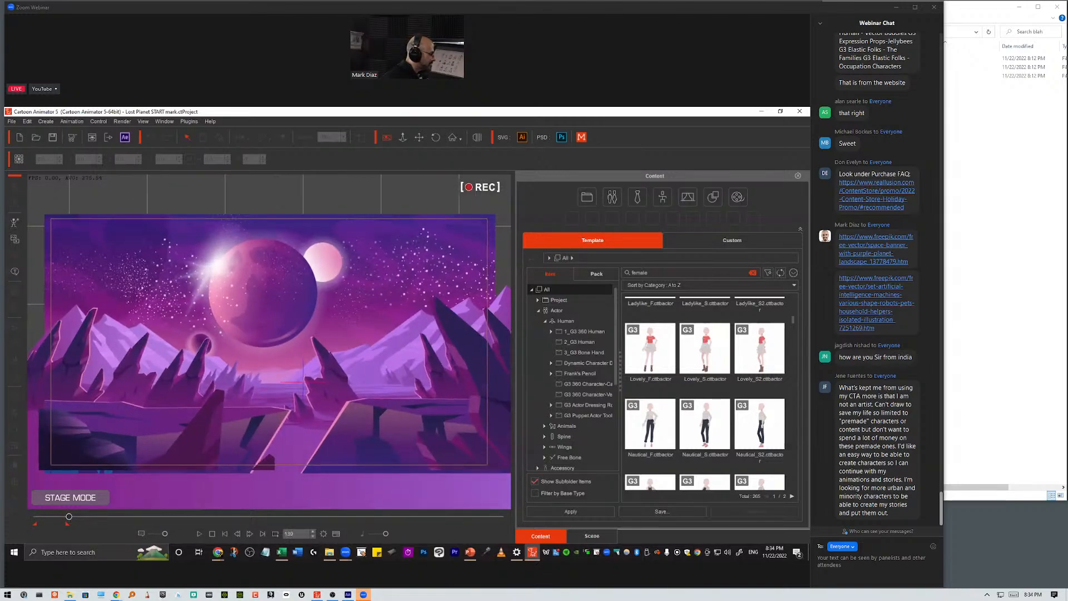
left_click(324, 534)
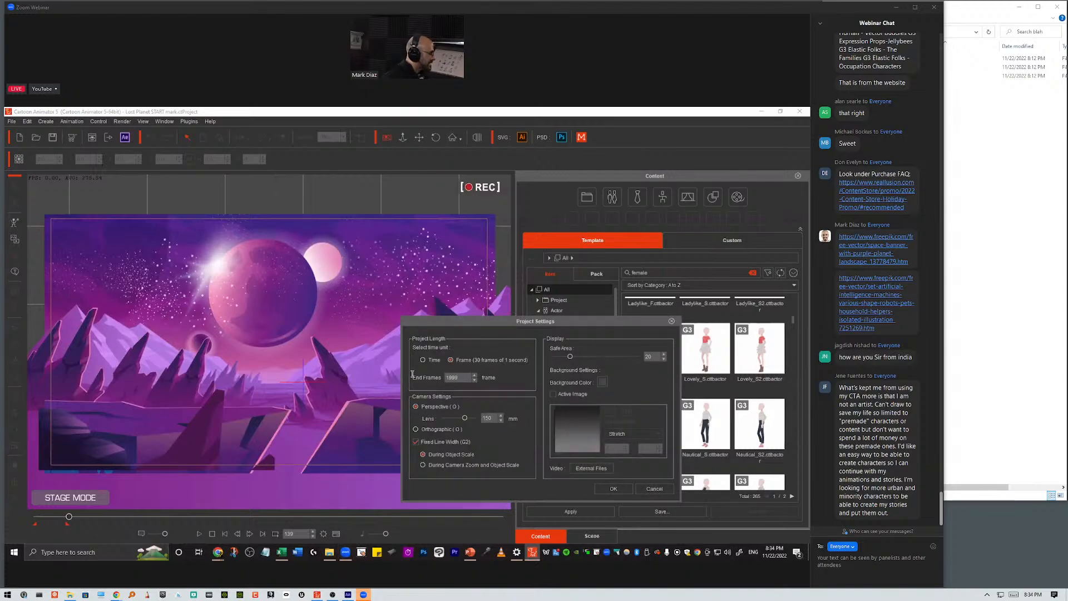
left_click_drag(464, 377, 472, 377)
type("140")
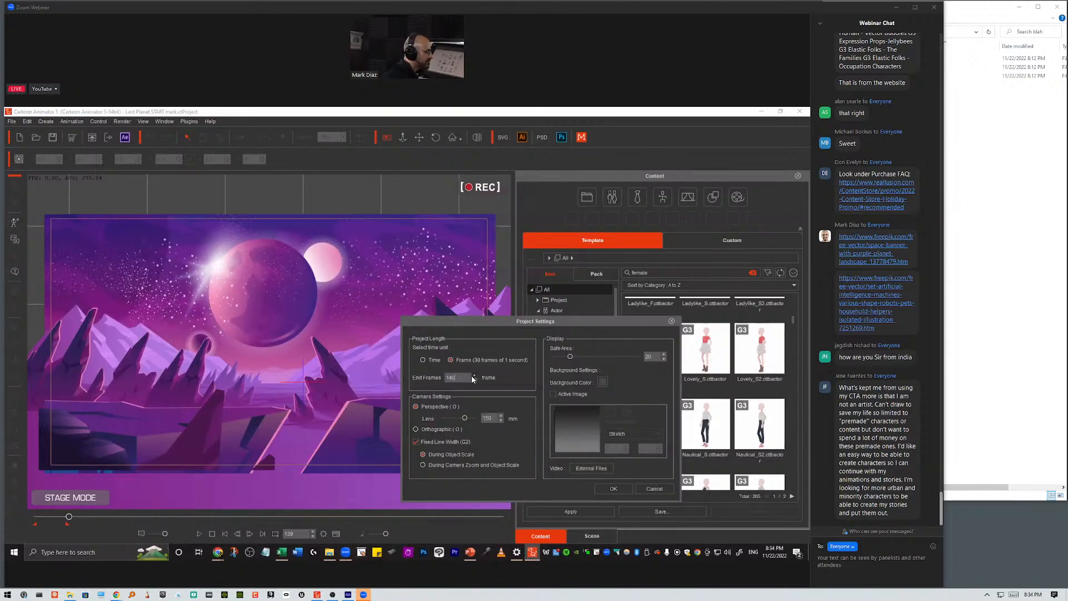
key("Return")
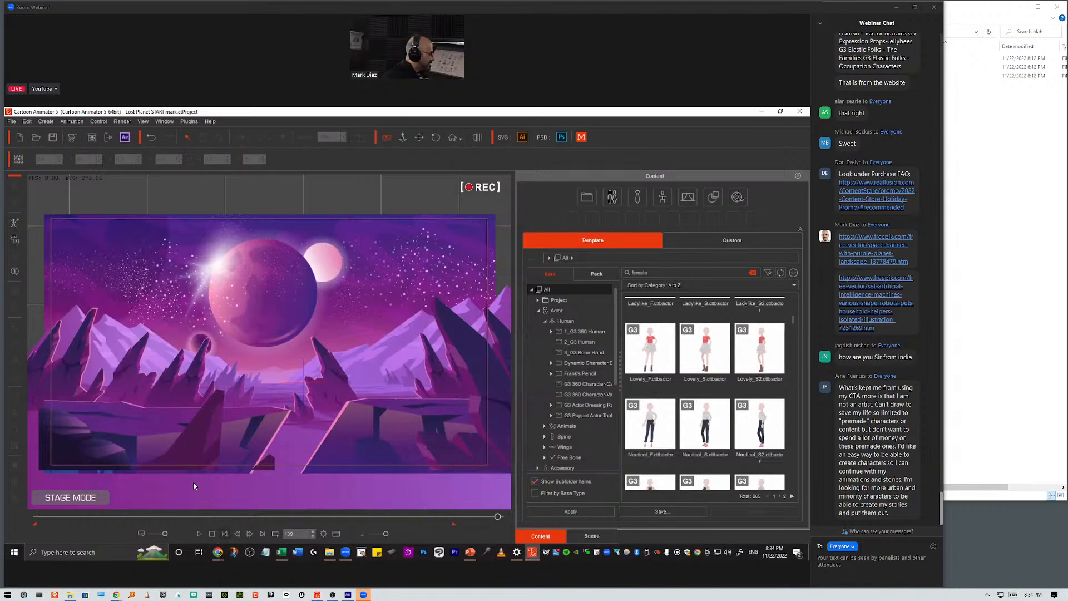
Play the shortened Lost Planet animation several times from the start, pausing to examine the robot's poses along the timeline
key("space")
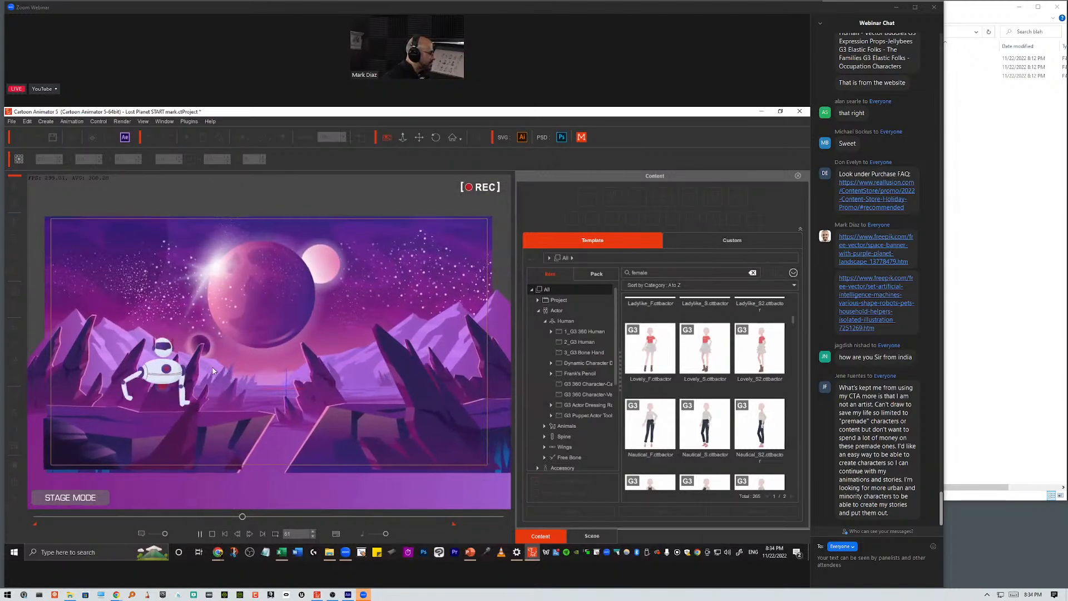
key("space")
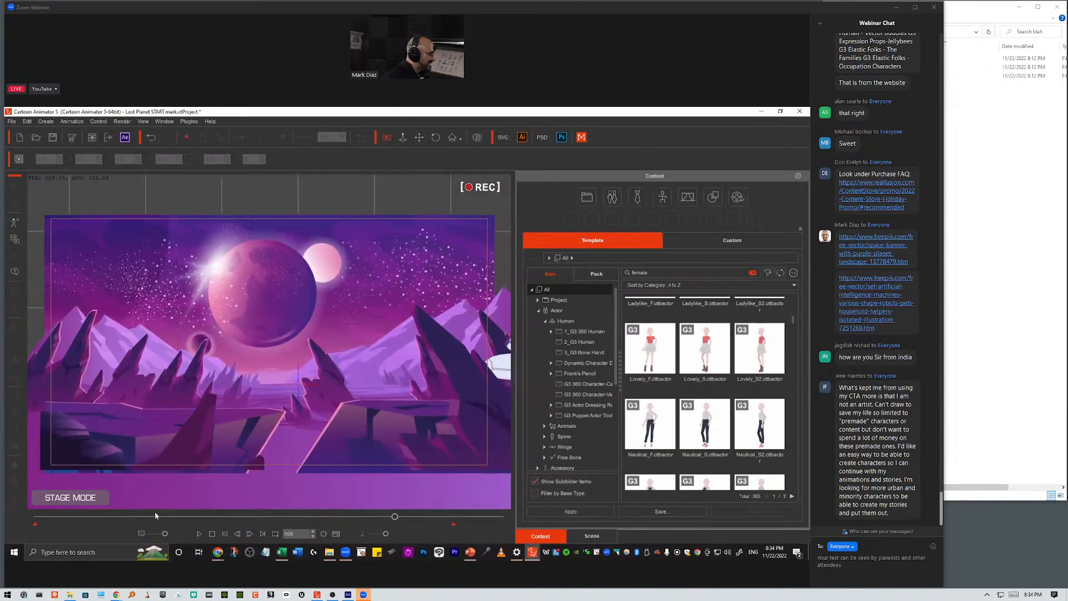
key("space")
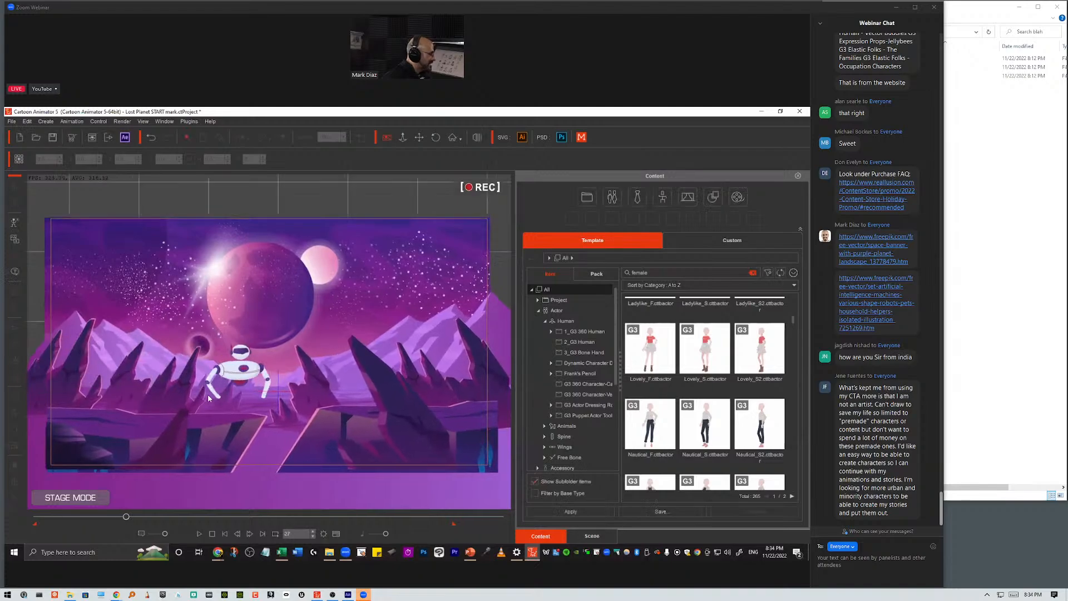
left_click(76, 516)
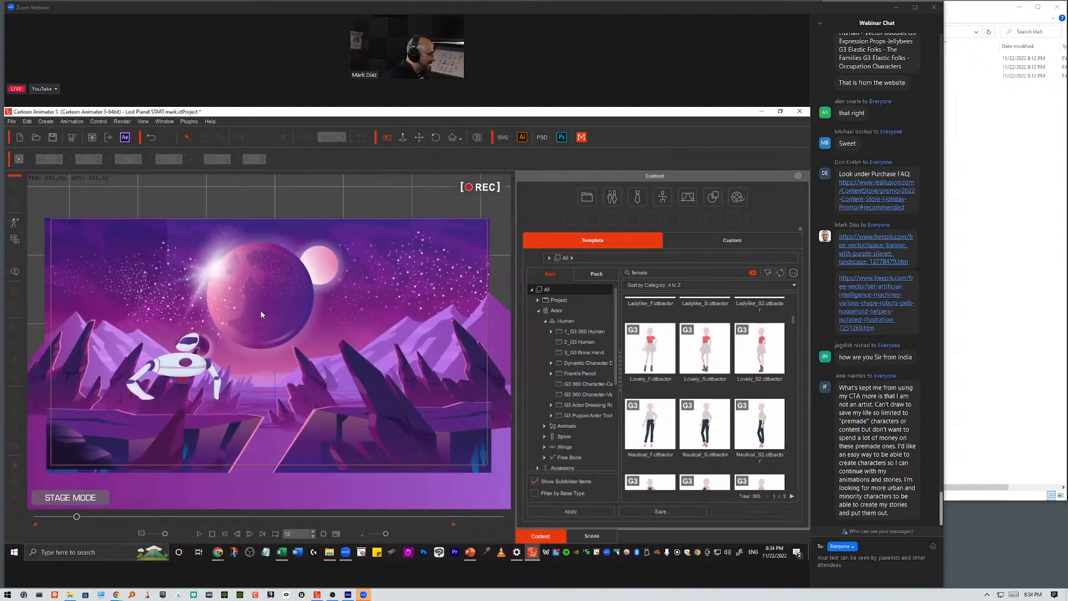
left_click(34, 517)
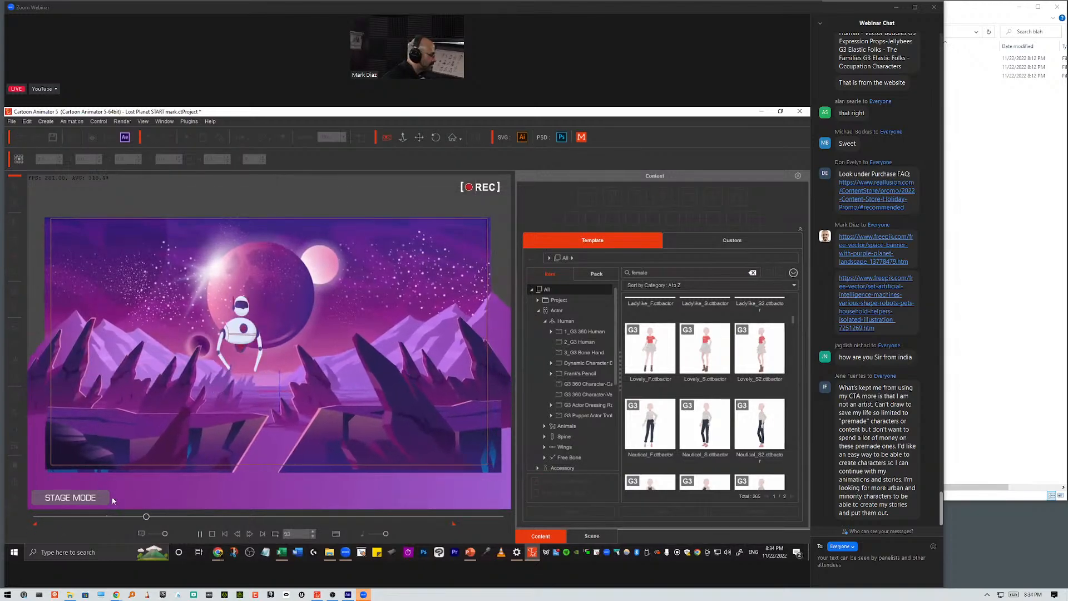
left_click(37, 516)
key("space")
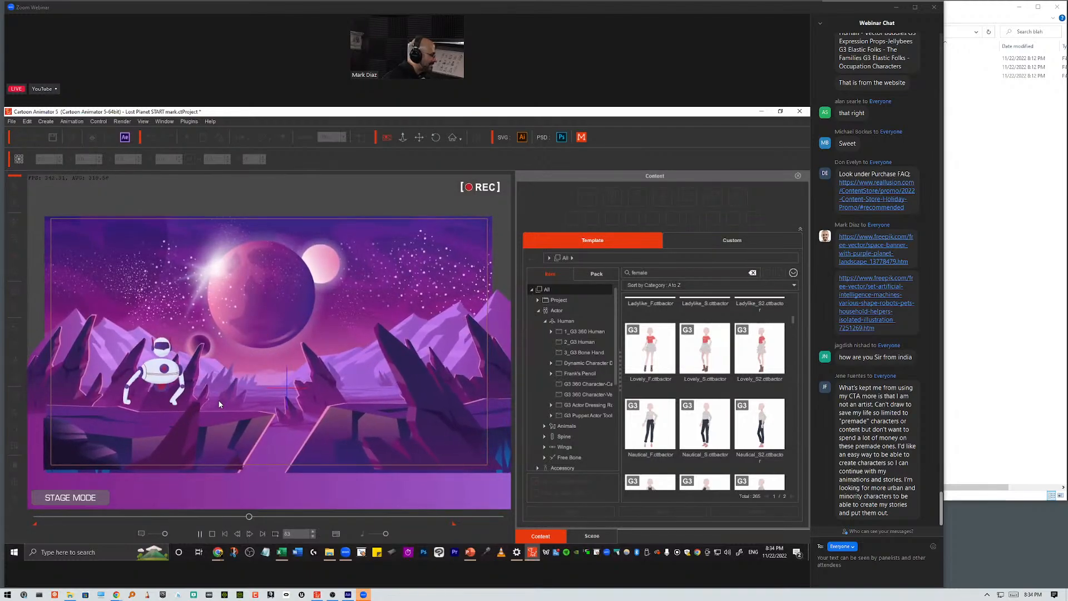
key("space")
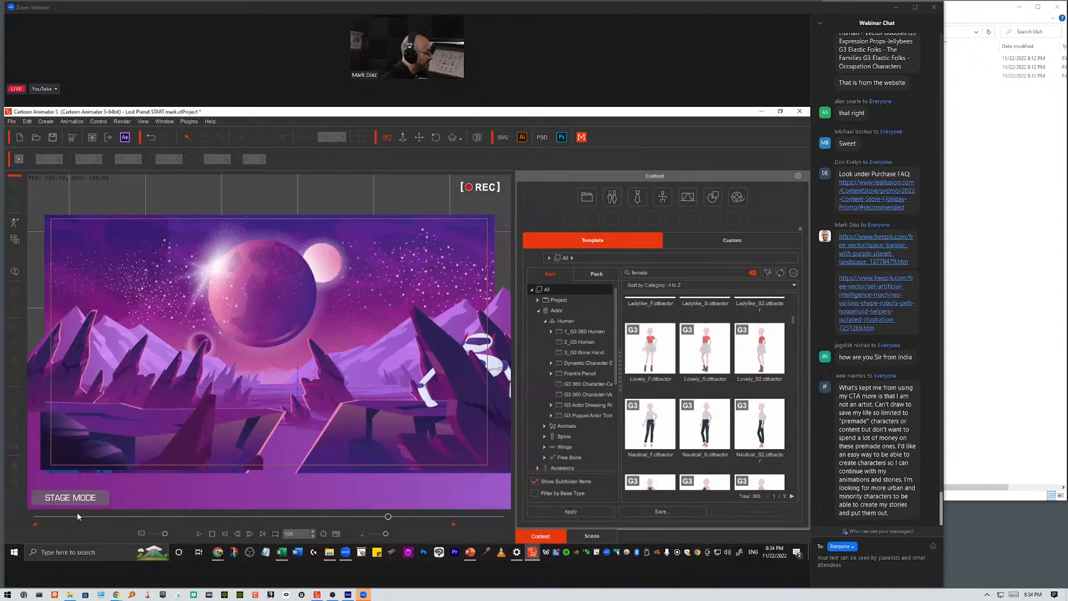
Switch to PowerPoint and review the Top 3 Features slides on Springs for follow through and FFD for exaggeration
left_click(470, 552)
scroll(66, 345, "up", 2)
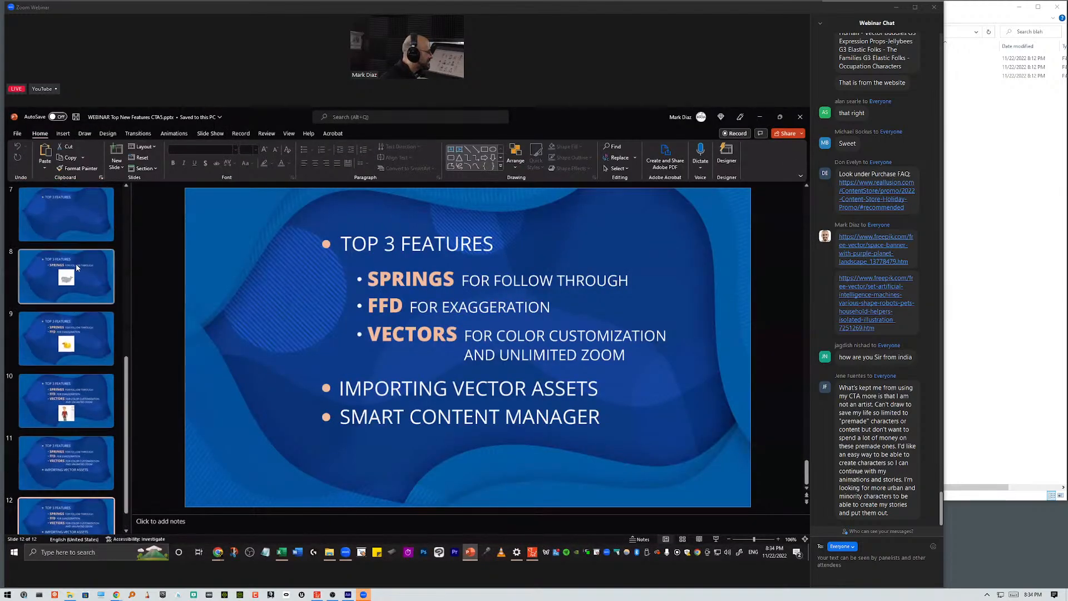
left_click(76, 264)
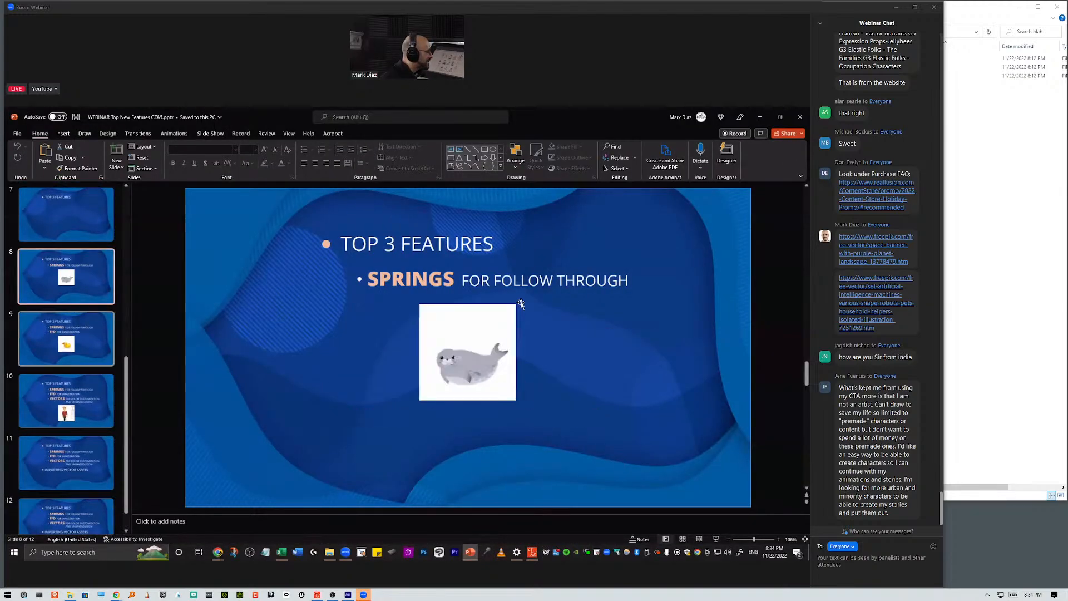
left_click(79, 338)
key("Down")
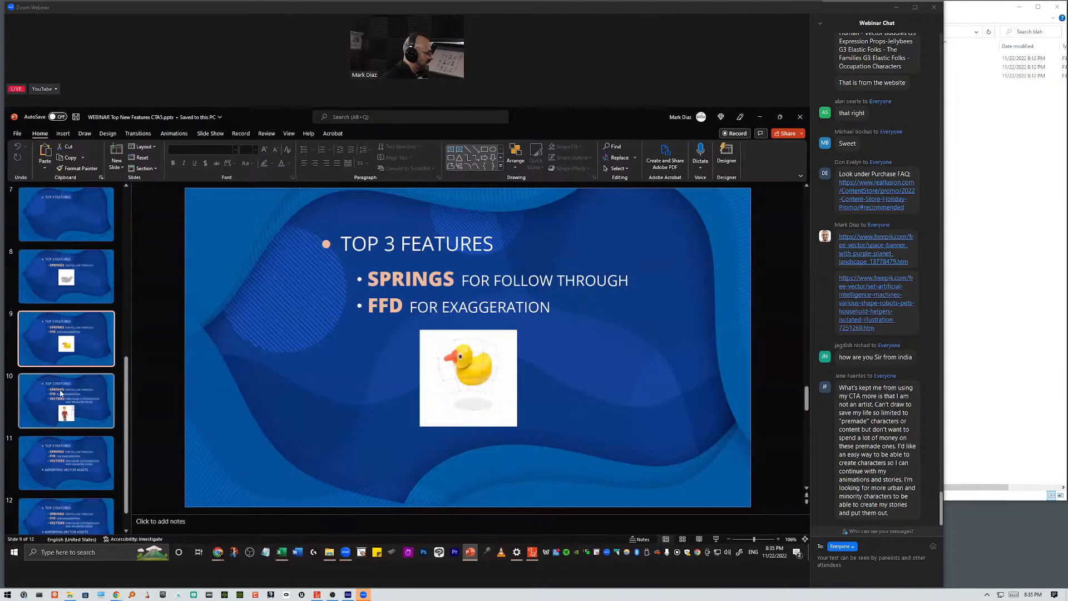
Switch back to Cartoon Animator, go to frame 43, and select the robot on the stage
key("alt+Tab")
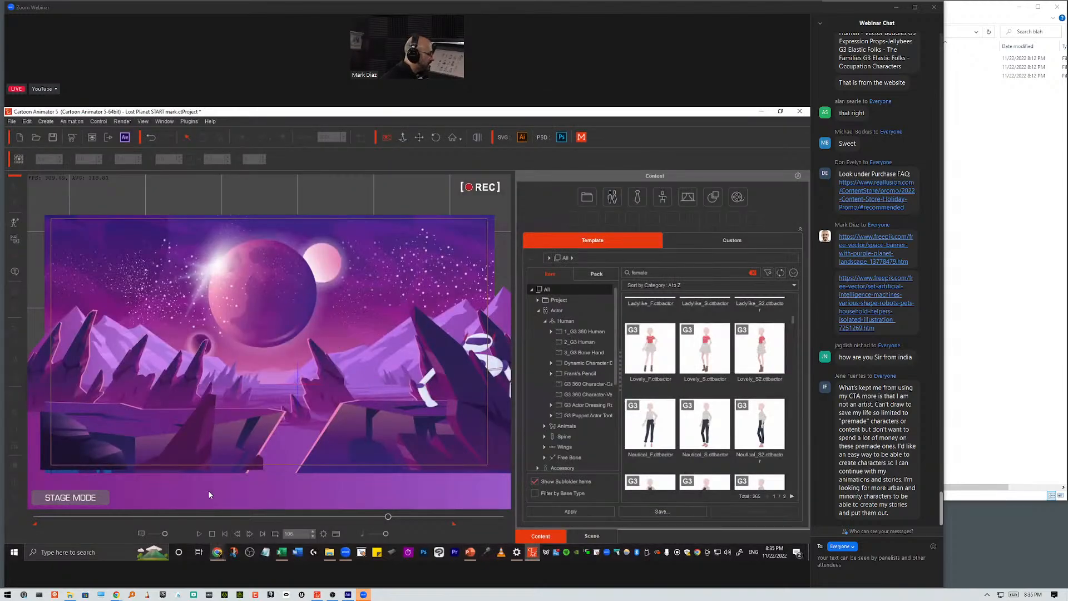
left_click(181, 516)
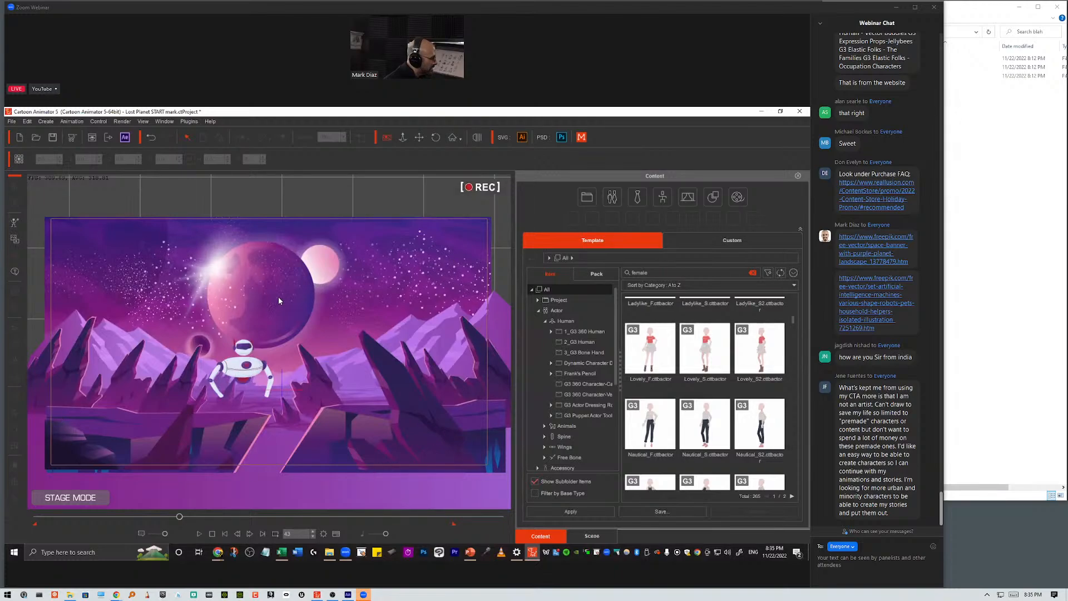
left_click(244, 374)
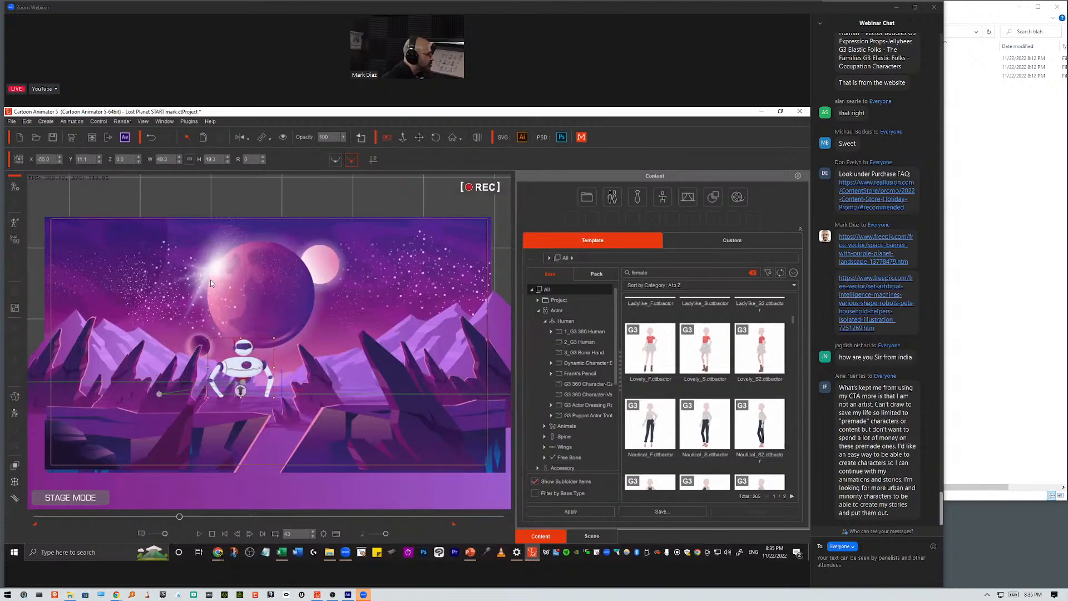
Close out the Lost Planet scene by starting a new empty project
left_click(20, 138)
left_click(408, 350)
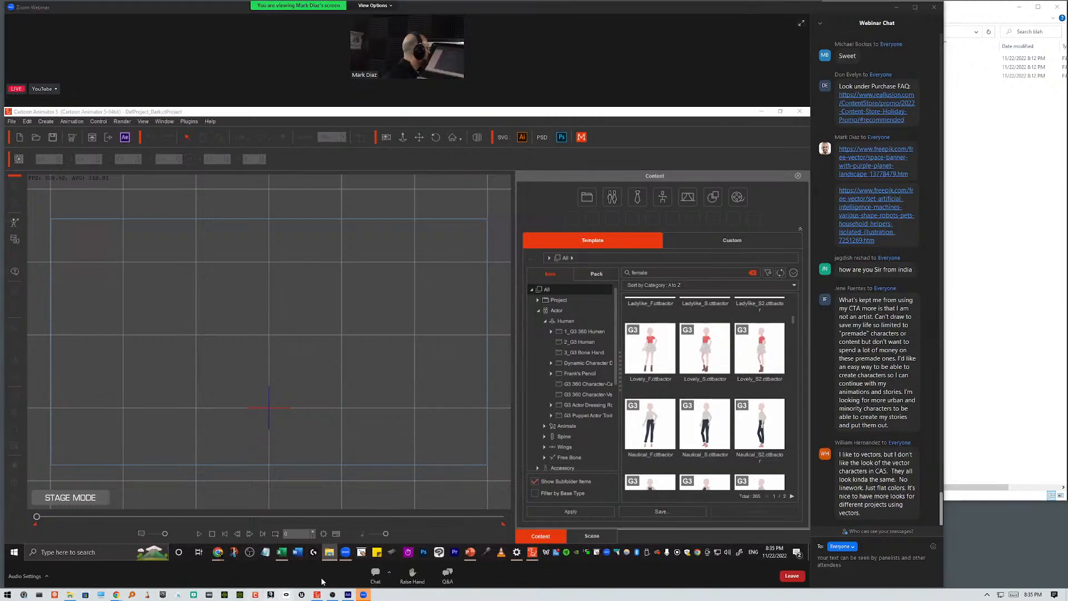
Bring up the local Cartoon Animator window and place it beside the Robot folder opened from the blah folder
left_click(317, 594)
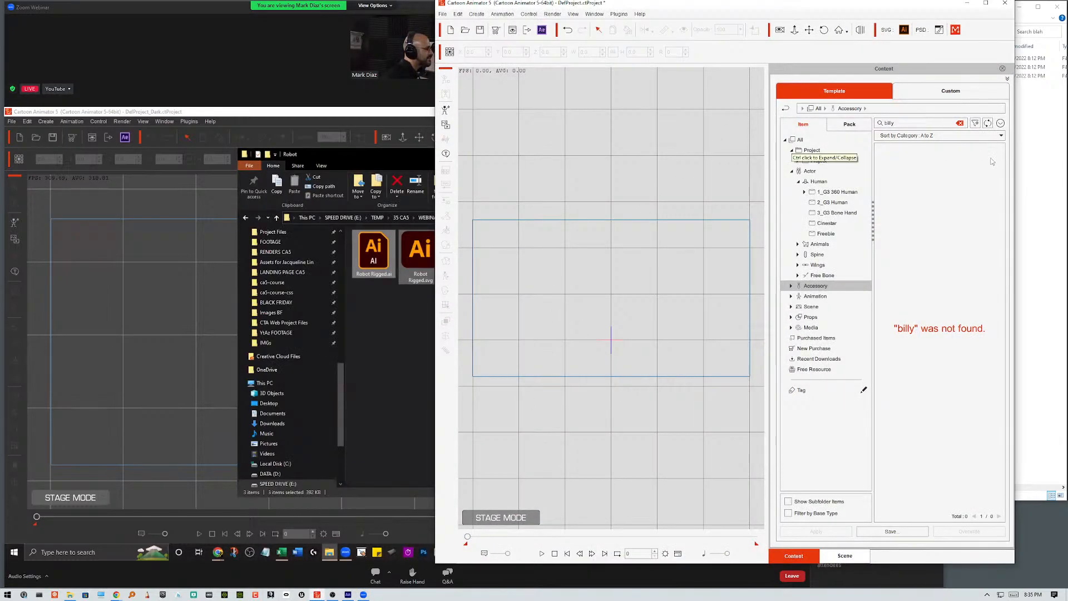
left_click(1057, 189)
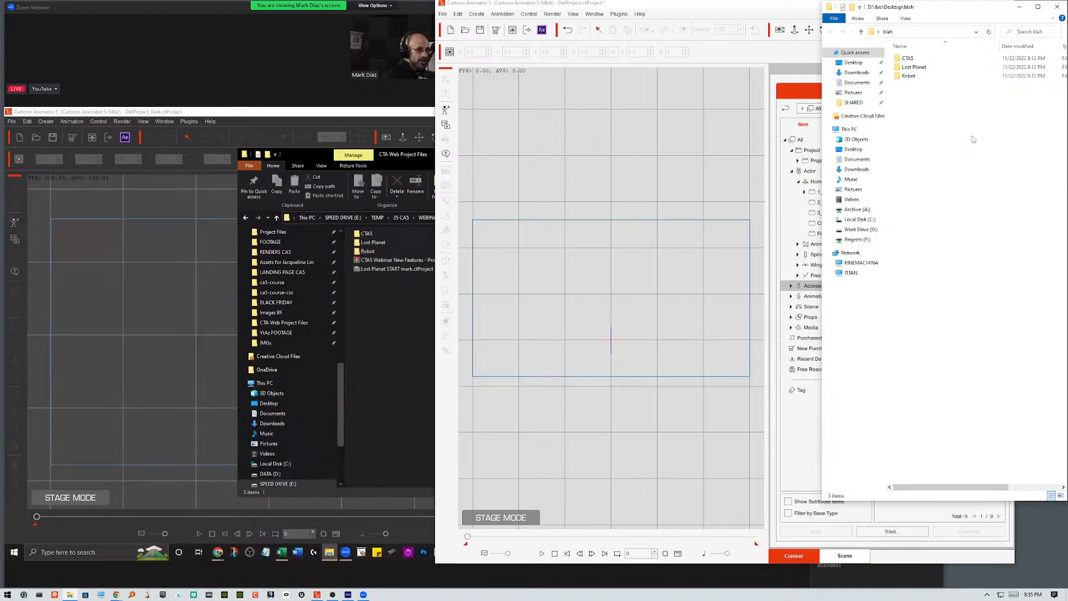
double_click(922, 76)
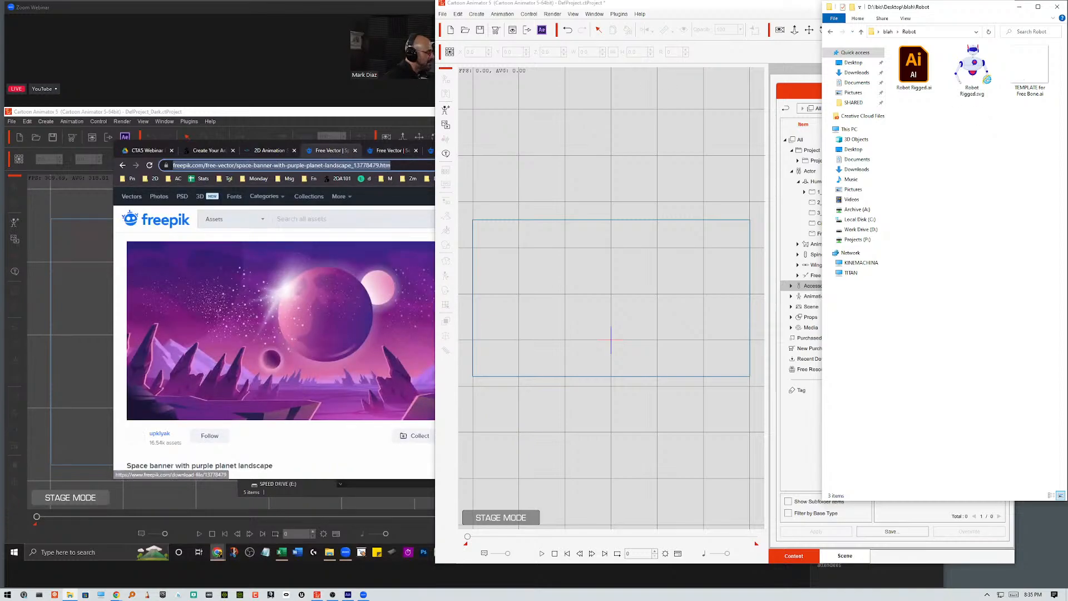
left_click_drag(704, 11, 903, 161)
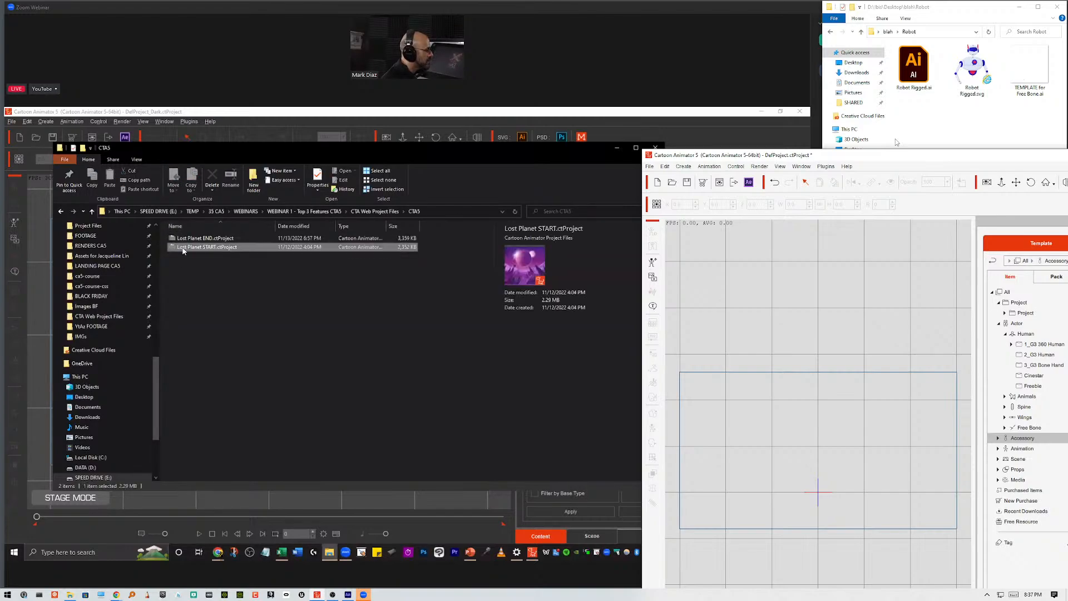
Load Lost Planet START.ctProject to examine the depth of its scene layers, and replace it with a new empty project
left_click_drag(212, 251, 266, 313)
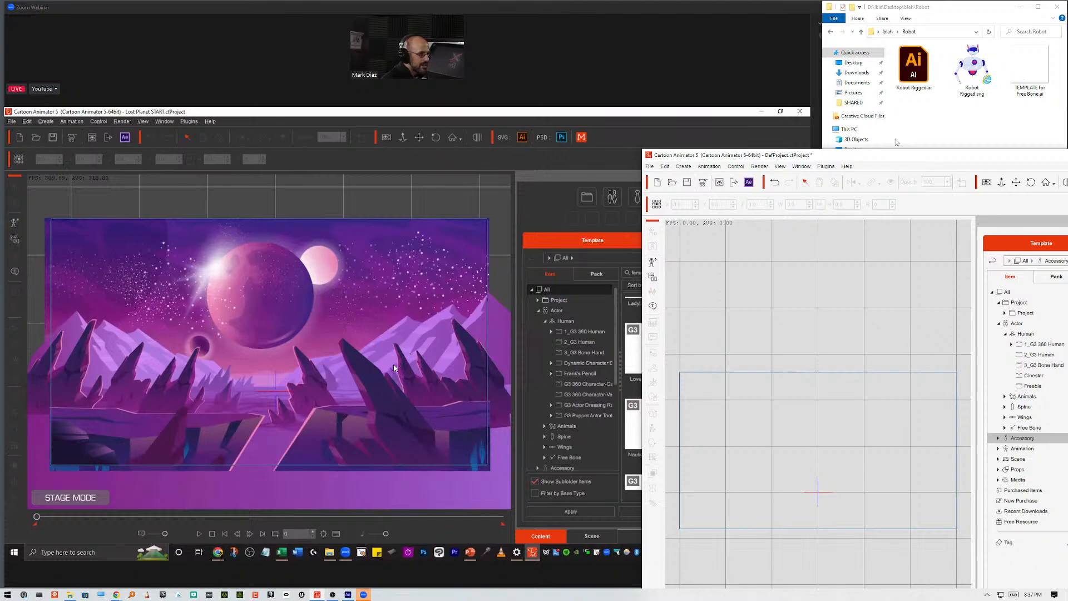
left_click_drag(365, 338, 394, 353)
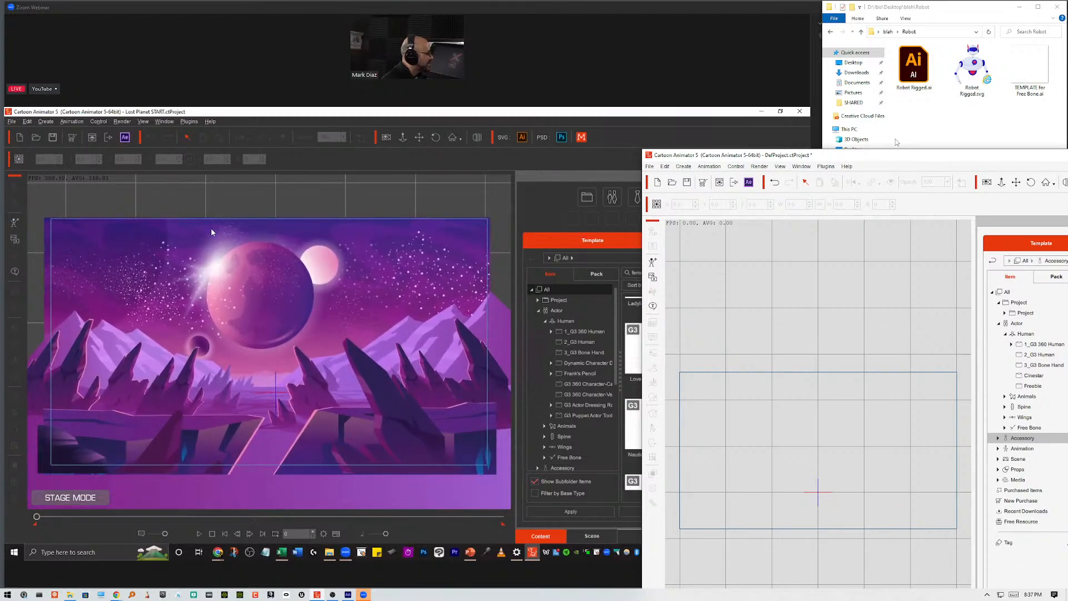
key("ctrl+n")
Import Purple-Planet-05-Background.png from the Lost Planet folder as a prop and push it back in depth to about Z -2189
key("alt+Tab")
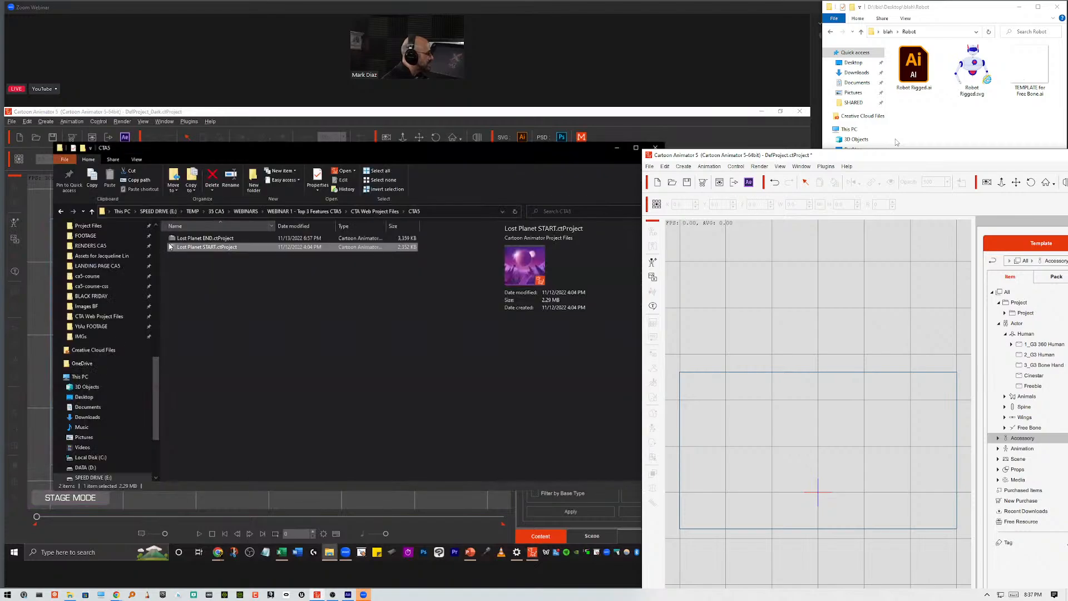
key("alt+Left")
double_click(222, 238)
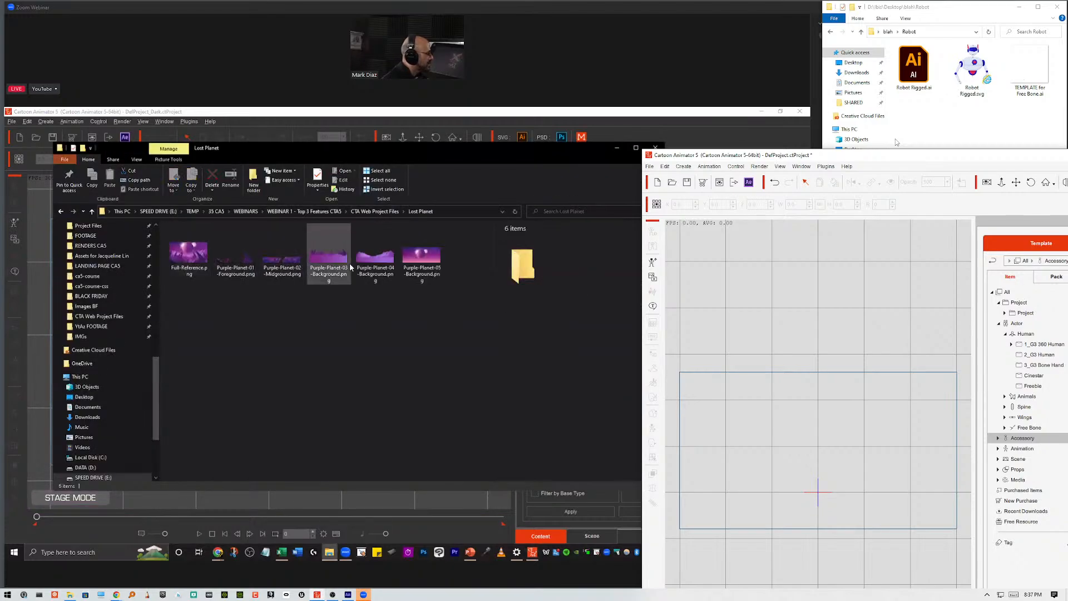
left_click_drag(246, 265, 275, 397)
key("Escape")
key("alt+Tab")
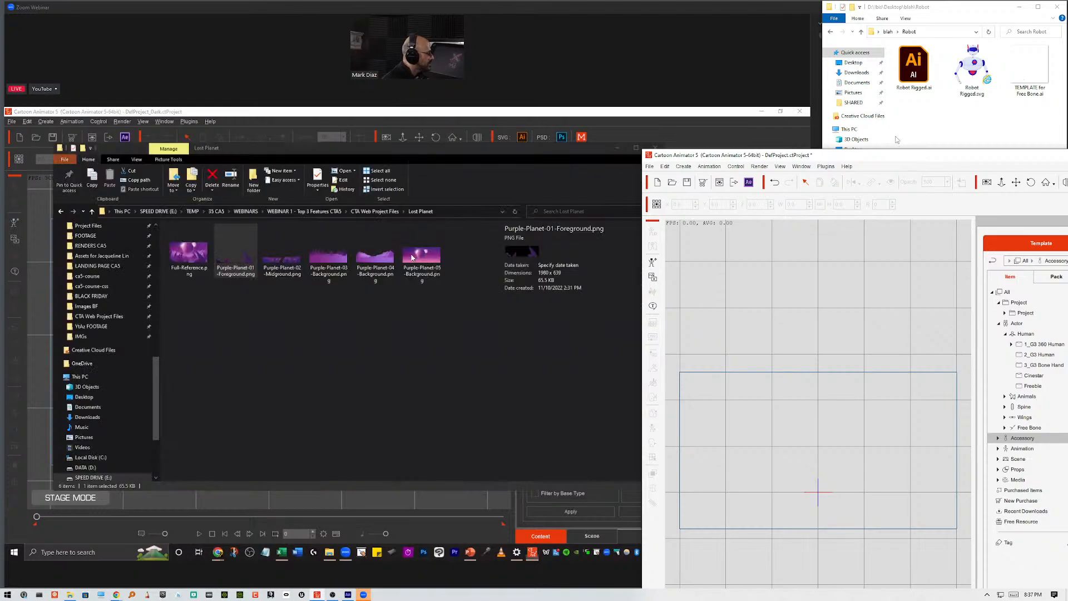
left_click_drag(420, 266, 363, 338)
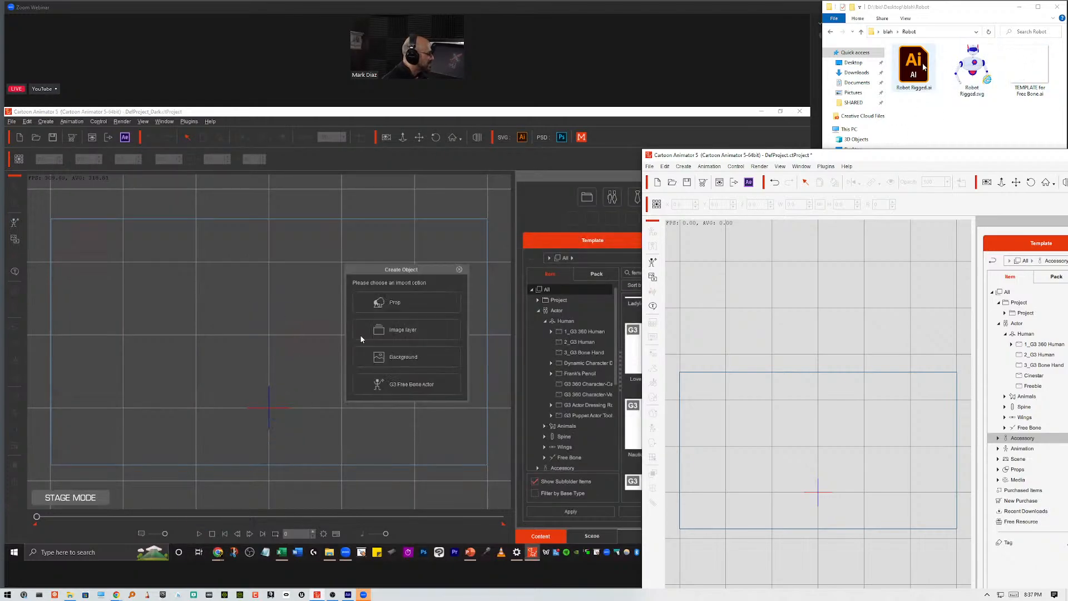
left_click(401, 304)
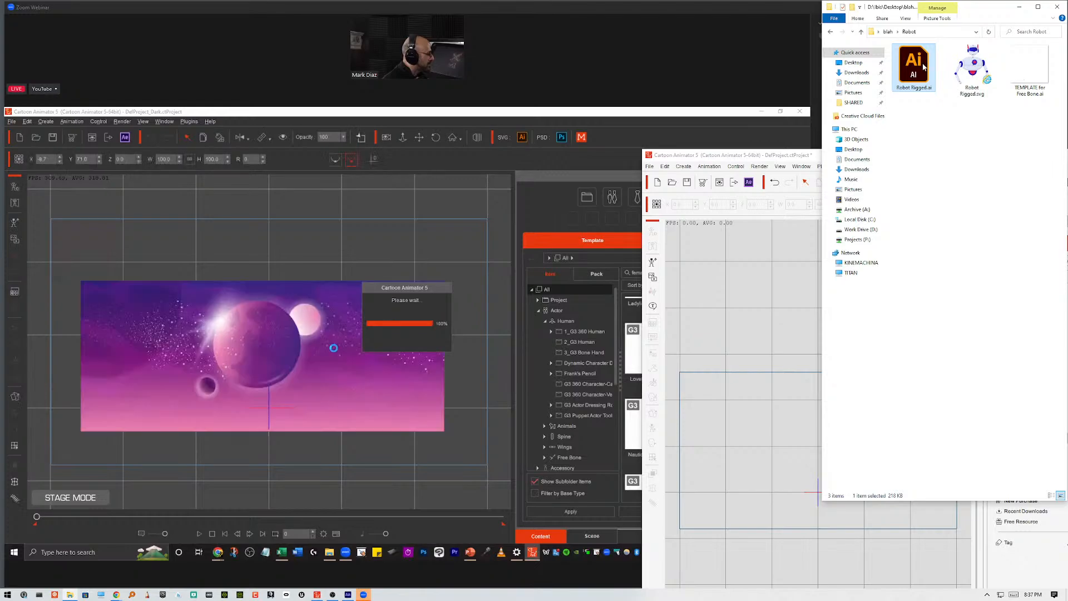
left_click_drag(261, 424, 266, 380)
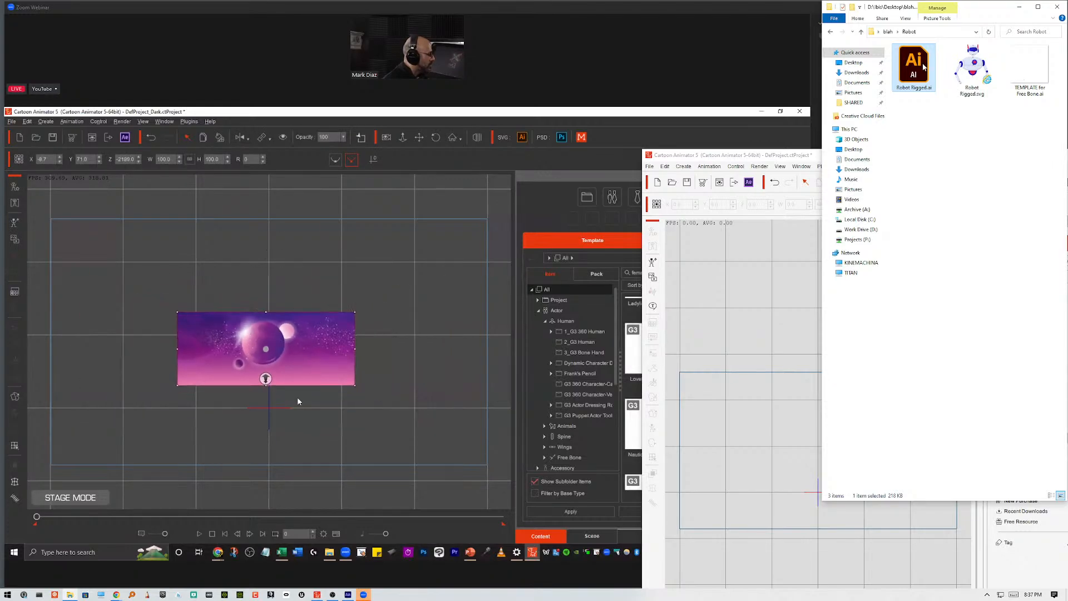
Open Robot Rigged.ai from the local Robot folder and return to the Zoom webinar window
double_click(924, 67)
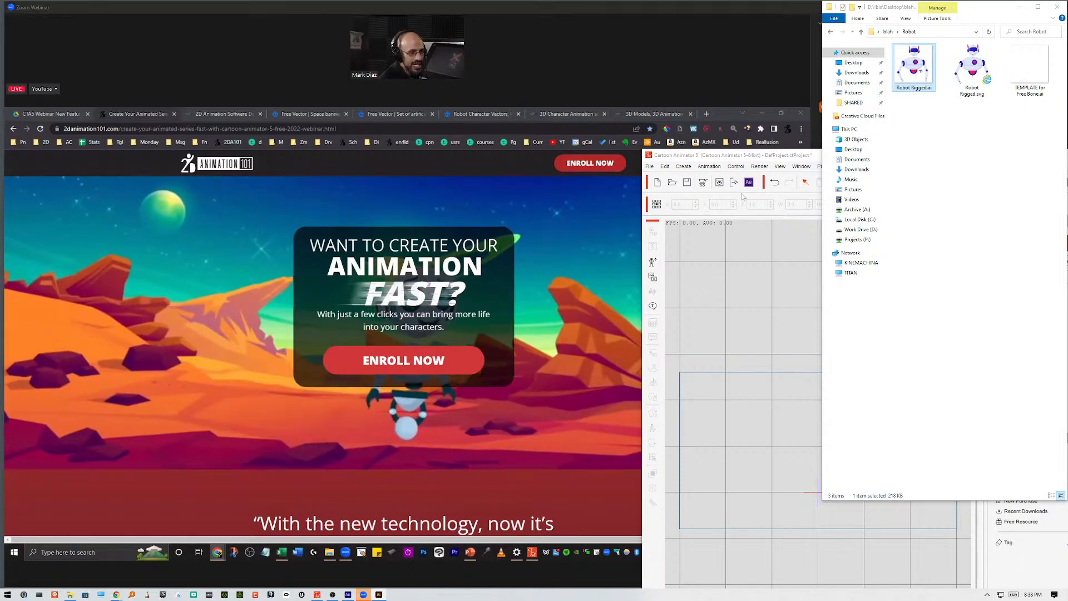
left_click(571, 63)
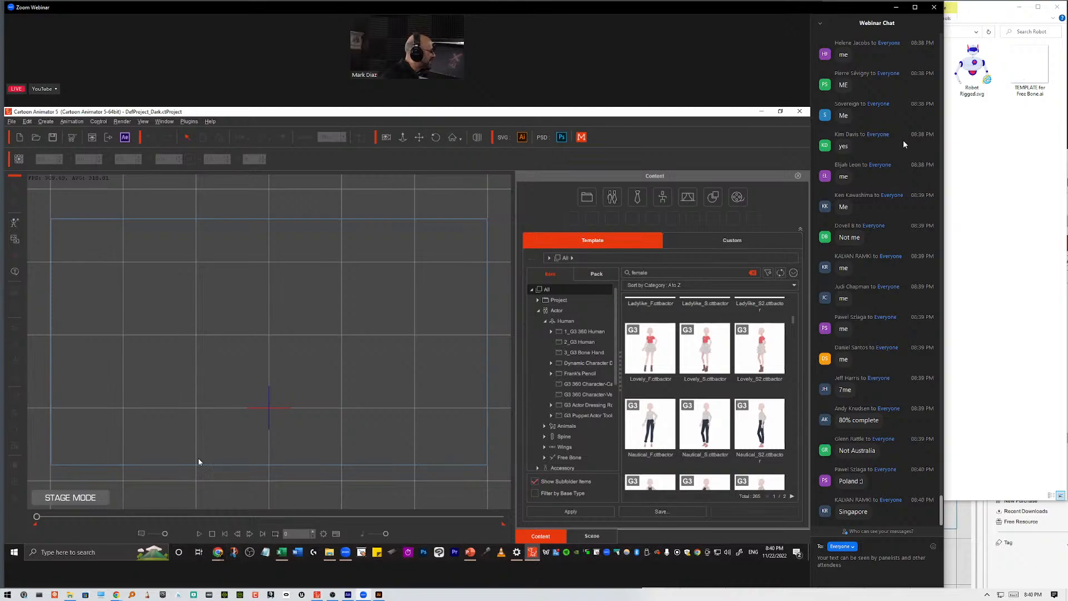
Load Lost Planet START.ctProject from the CTA5 subfolder of CTA Web Project Files and select the ground layer on the stage
left_click(330, 552)
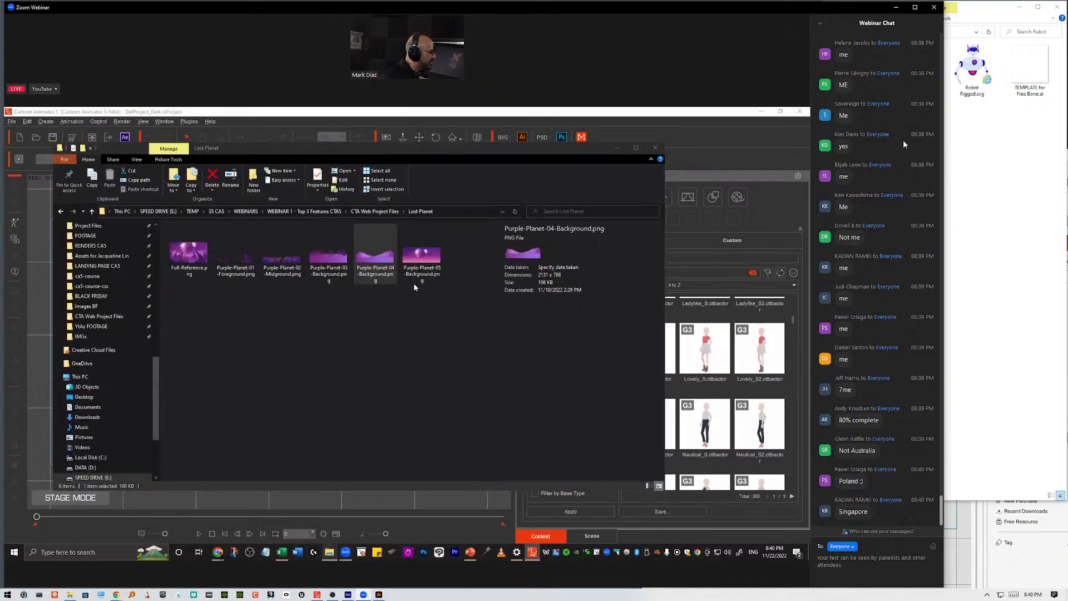
left_click(375, 211)
left_click(179, 228)
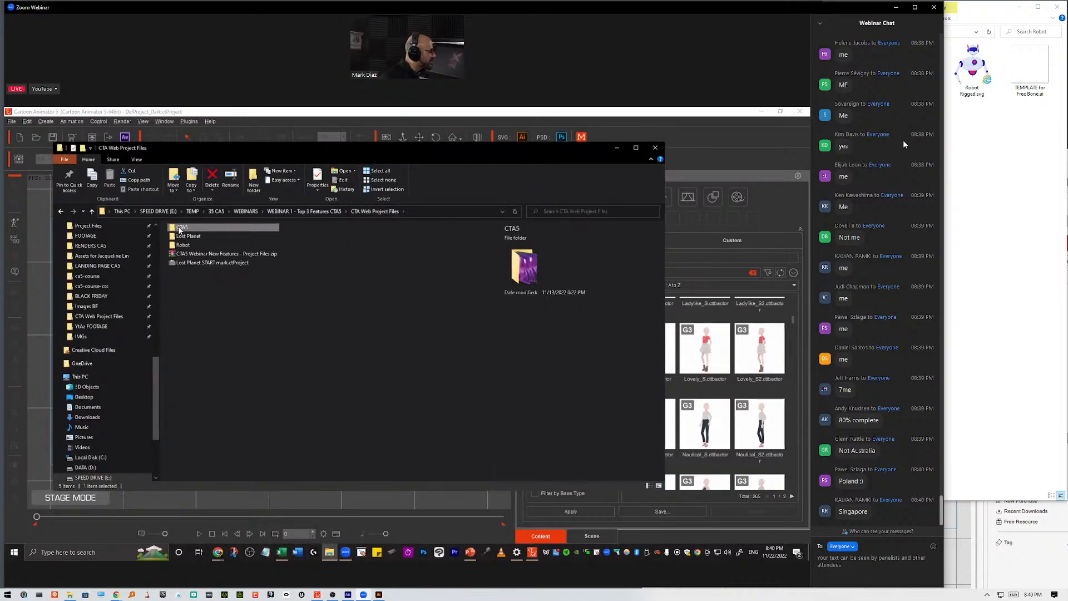
double_click(180, 229)
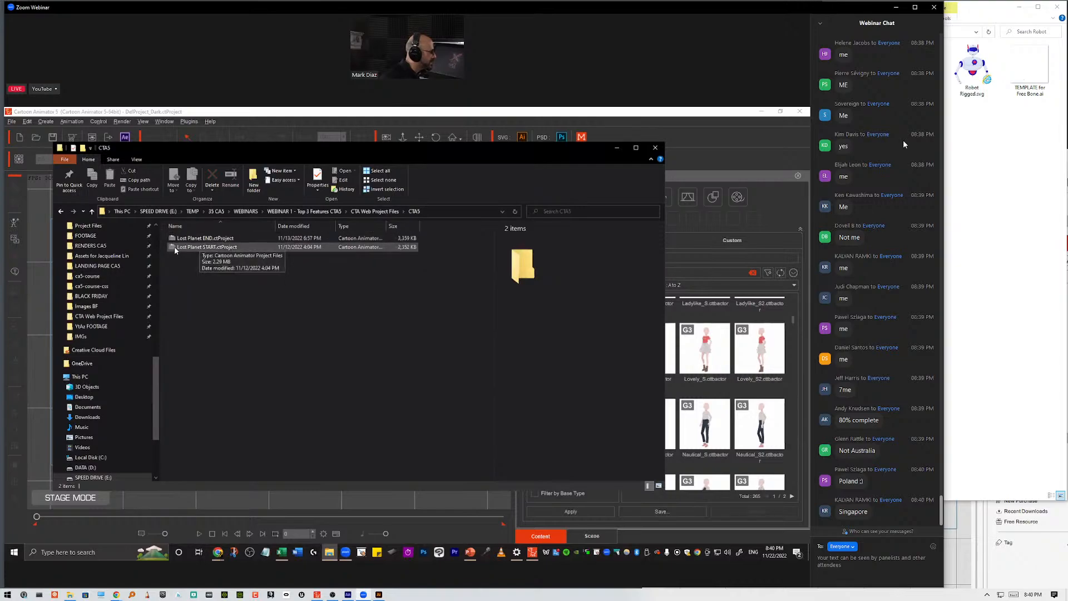
double_click(180, 248)
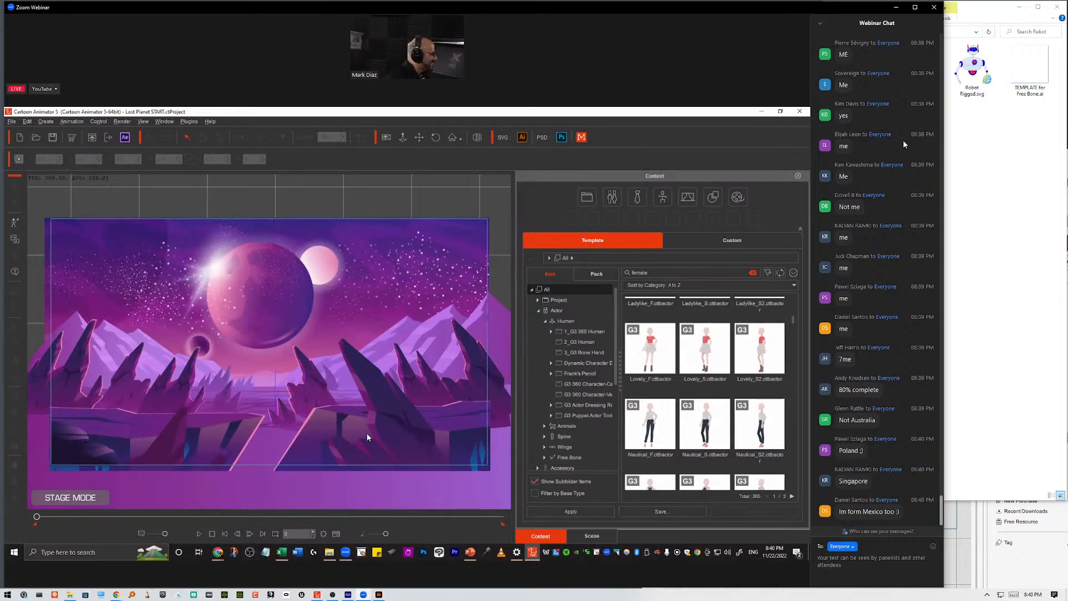
left_click(329, 425)
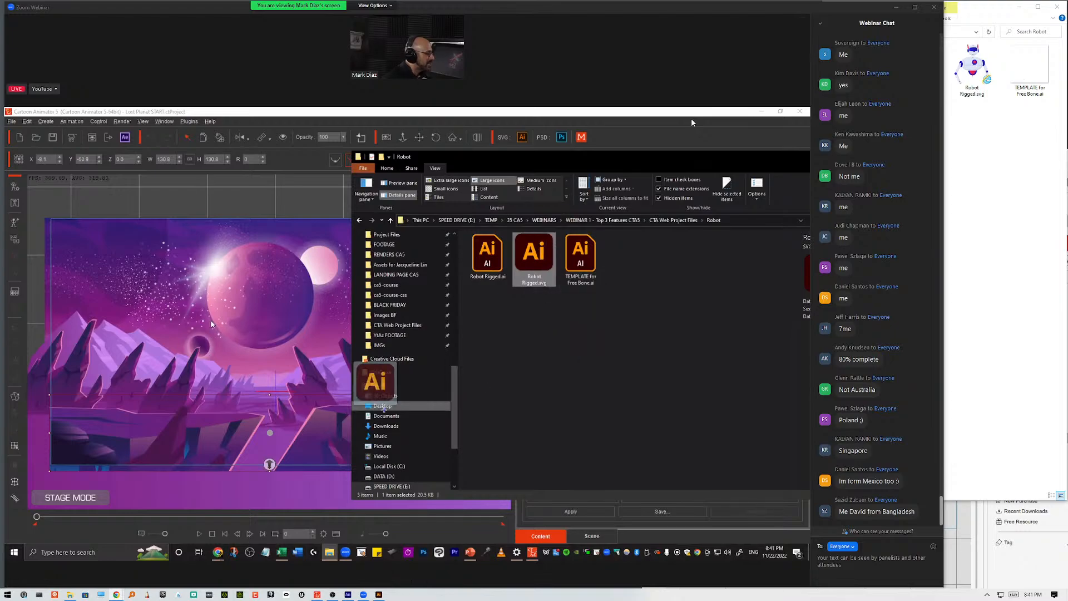
Reopen the Robot folder through the local blah folder and import Robot Rigged.svg into the empty local project
left_click(983, 176)
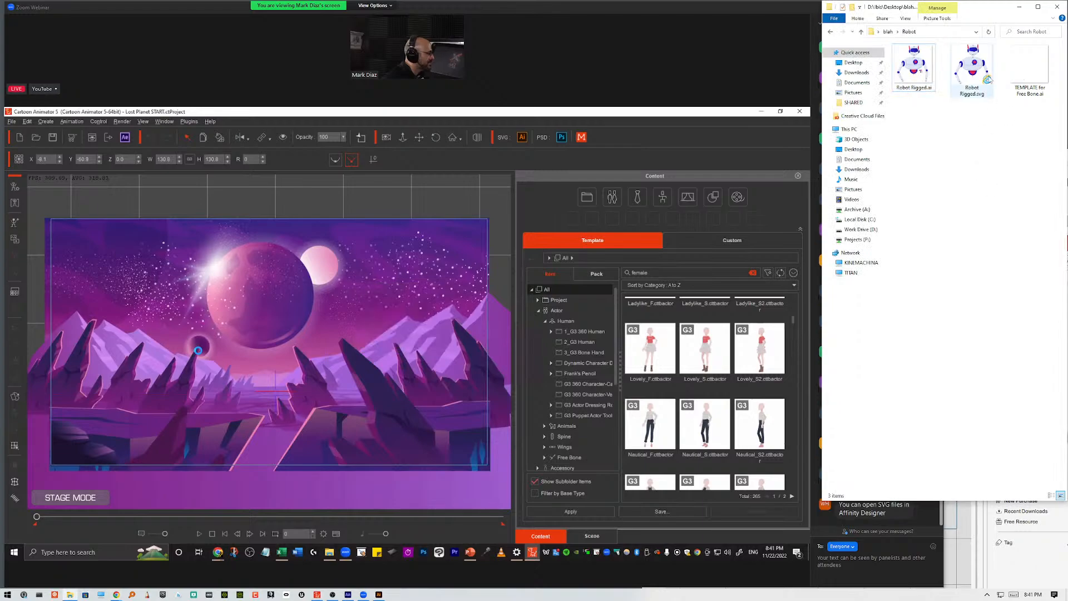
left_click(830, 33)
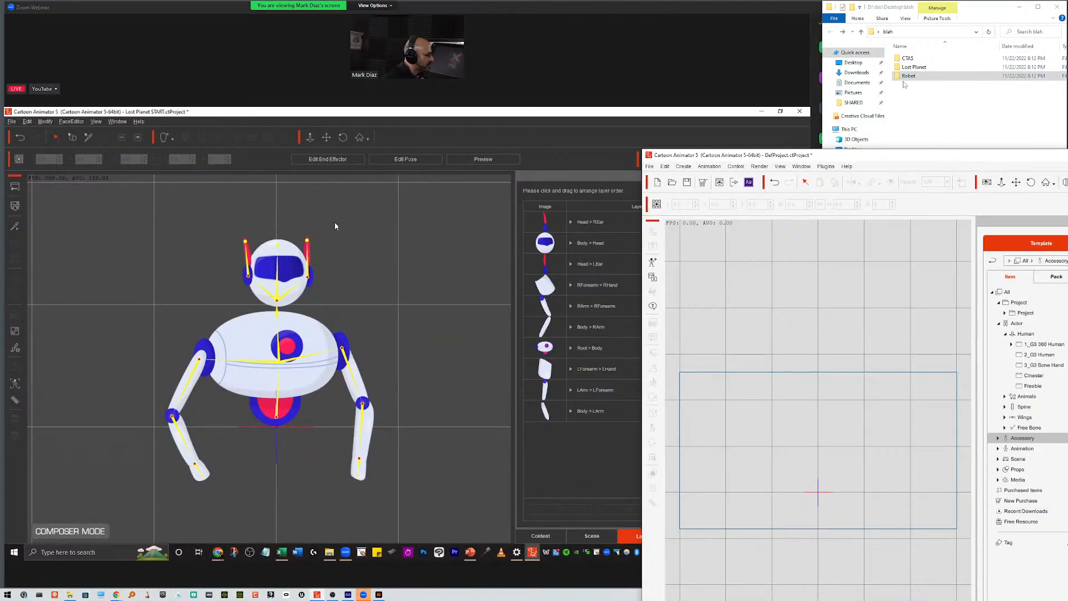
double_click(909, 75)
left_click_drag(968, 76, 793, 421)
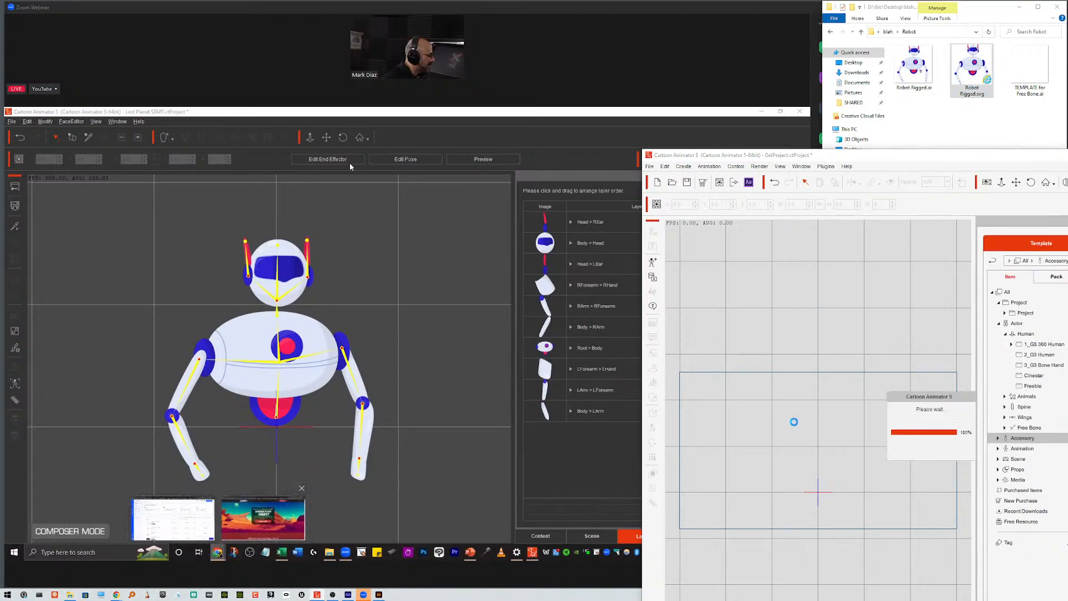
left_click(262, 518)
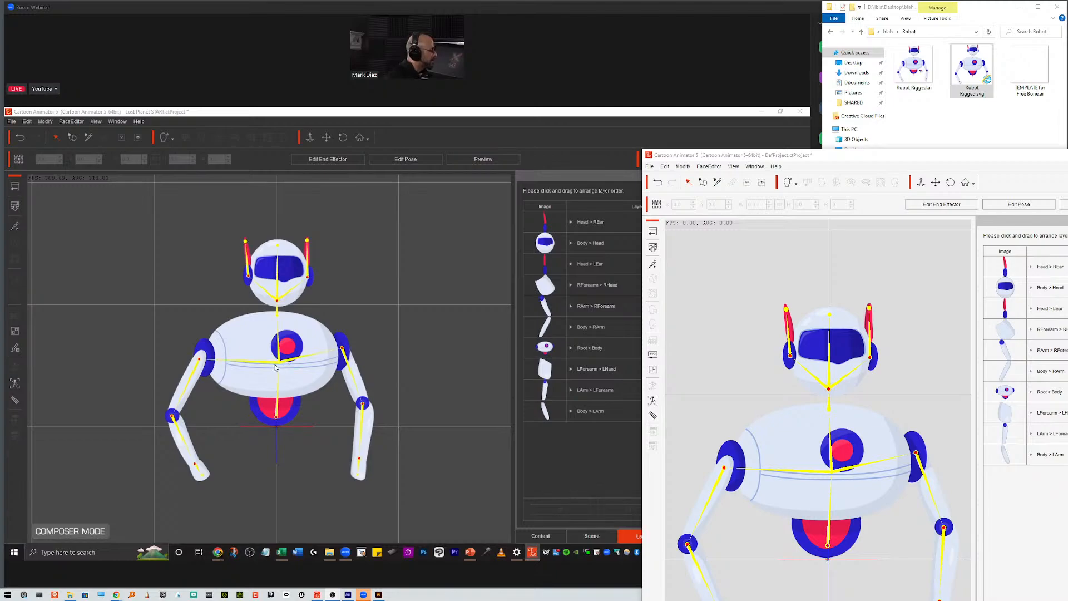
Try repositioning the robot's body sprite with the Sprite Editor, close the editor, and undo back to the stage
left_click(280, 394)
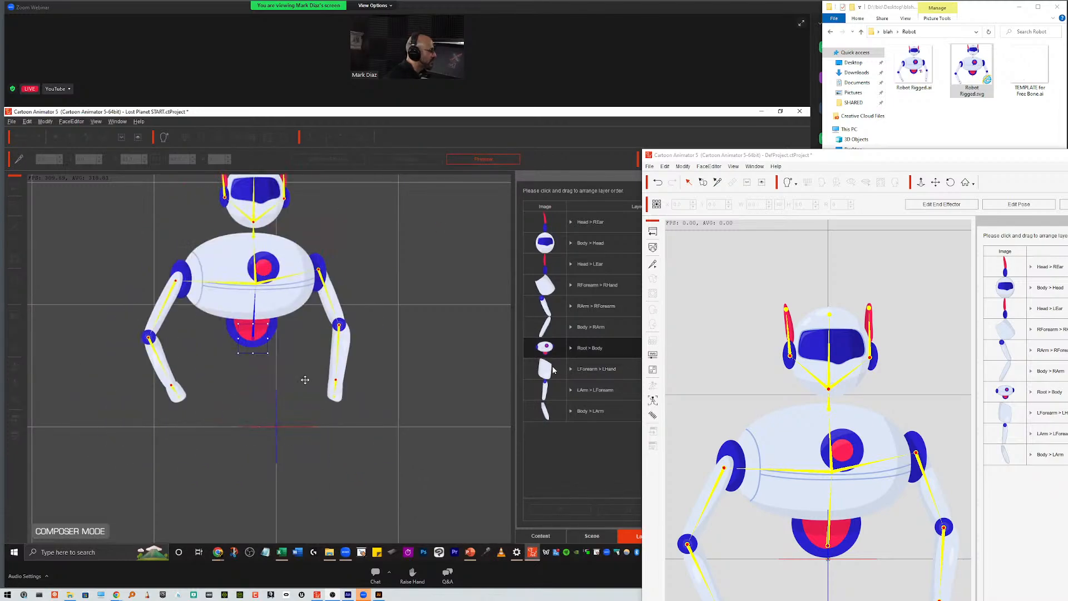
left_click(822, 456)
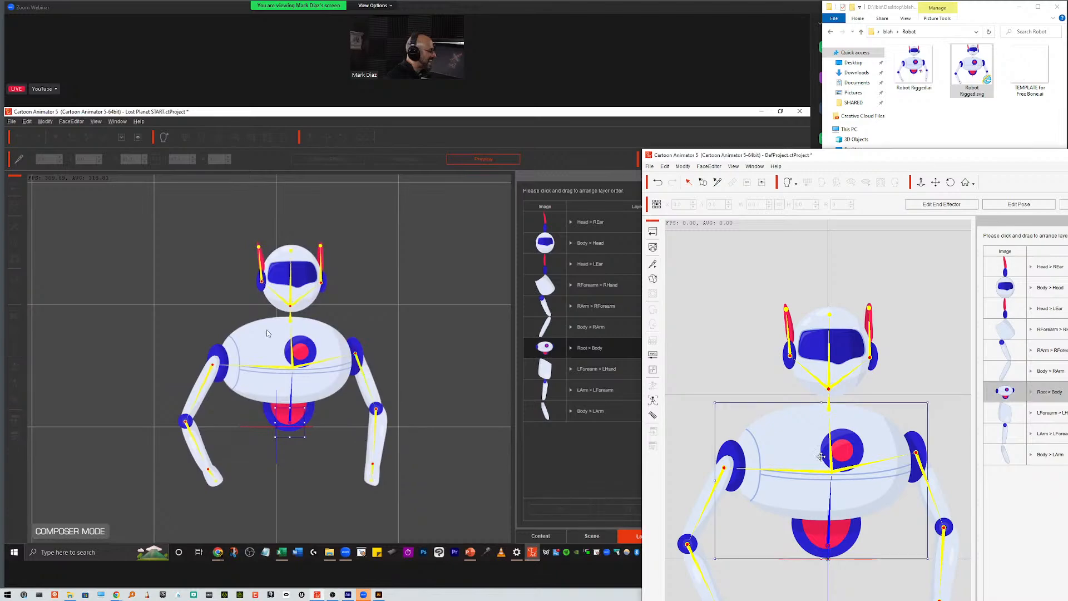
double_click(821, 456)
left_click_drag(822, 456, 817, 440)
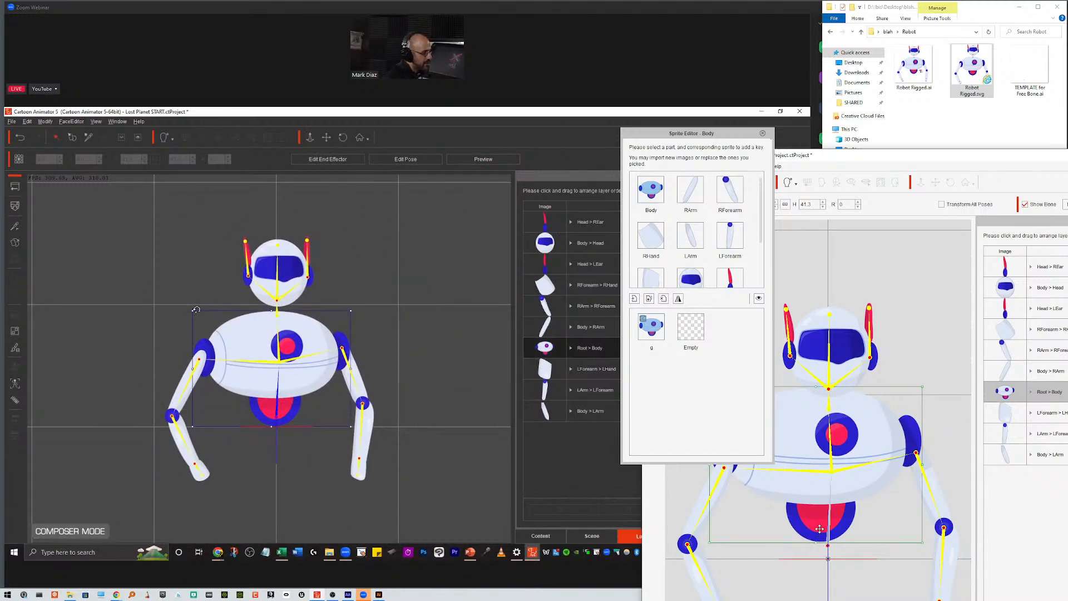
left_click_drag(817, 528, 814, 549)
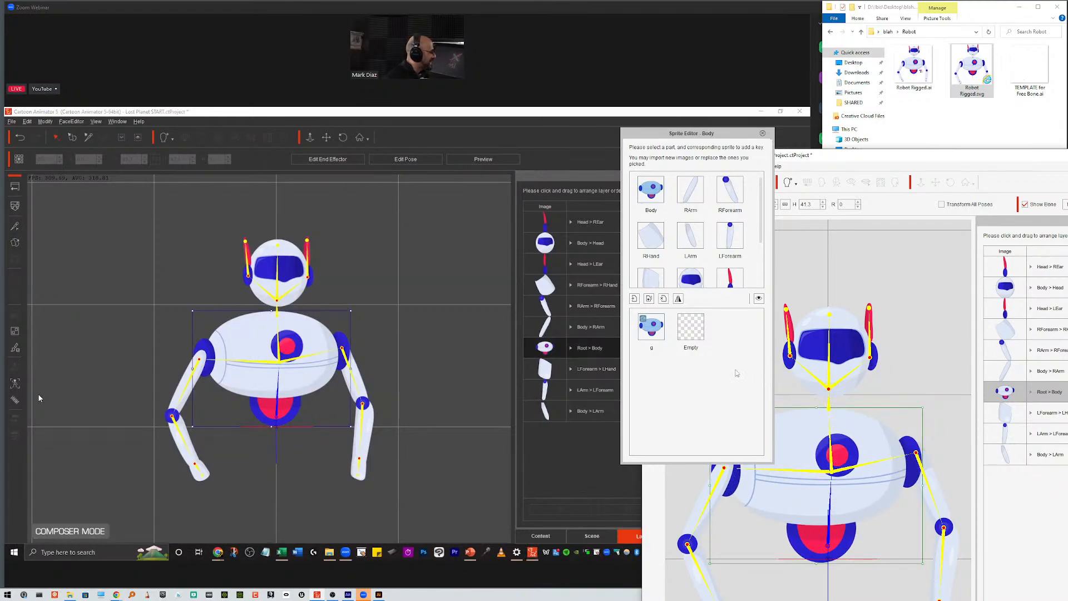
left_click(762, 134)
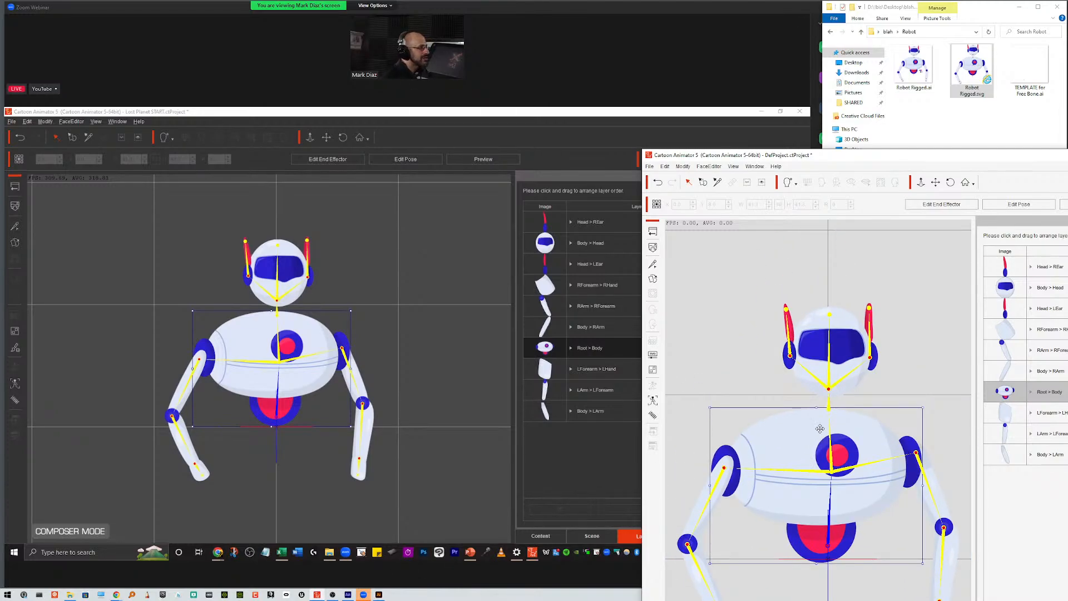
key("ctrl+z")
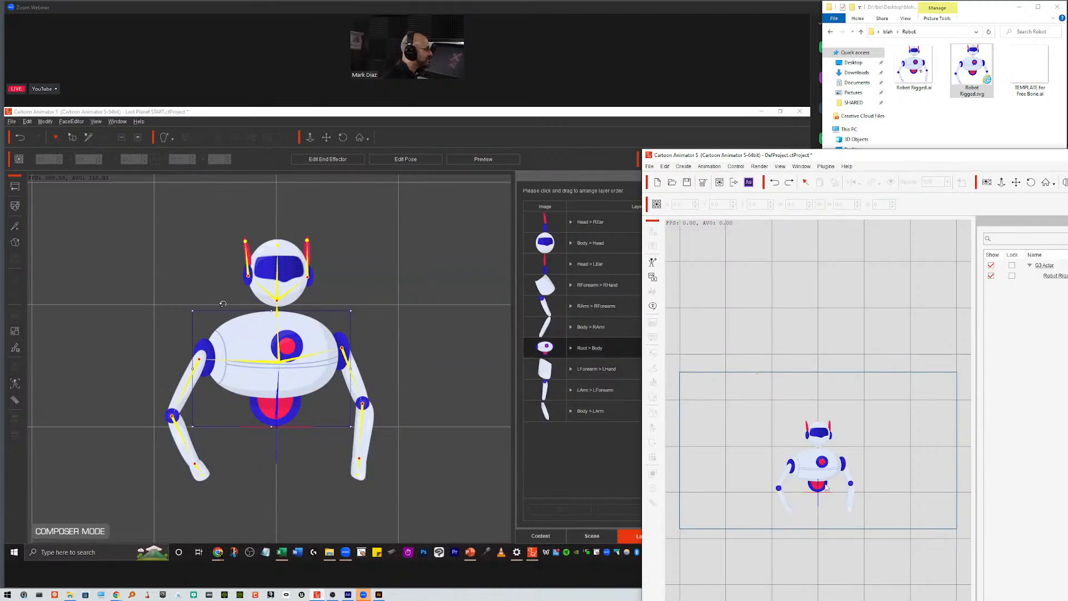
Open the imported robot in the Composer again and move the local window up so more of the character fits
left_click(810, 430)
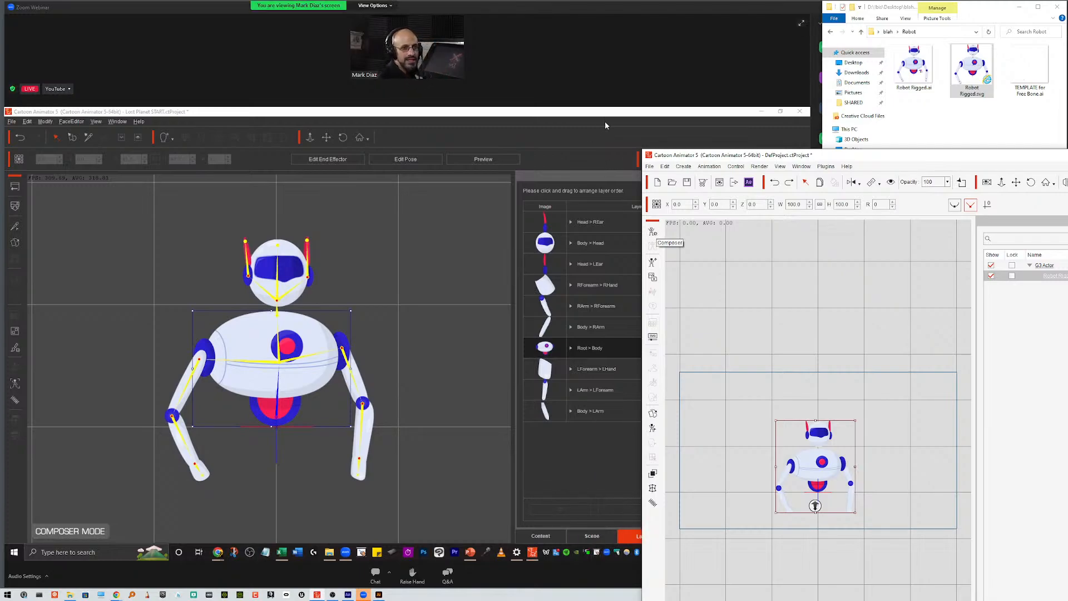
left_click(654, 231)
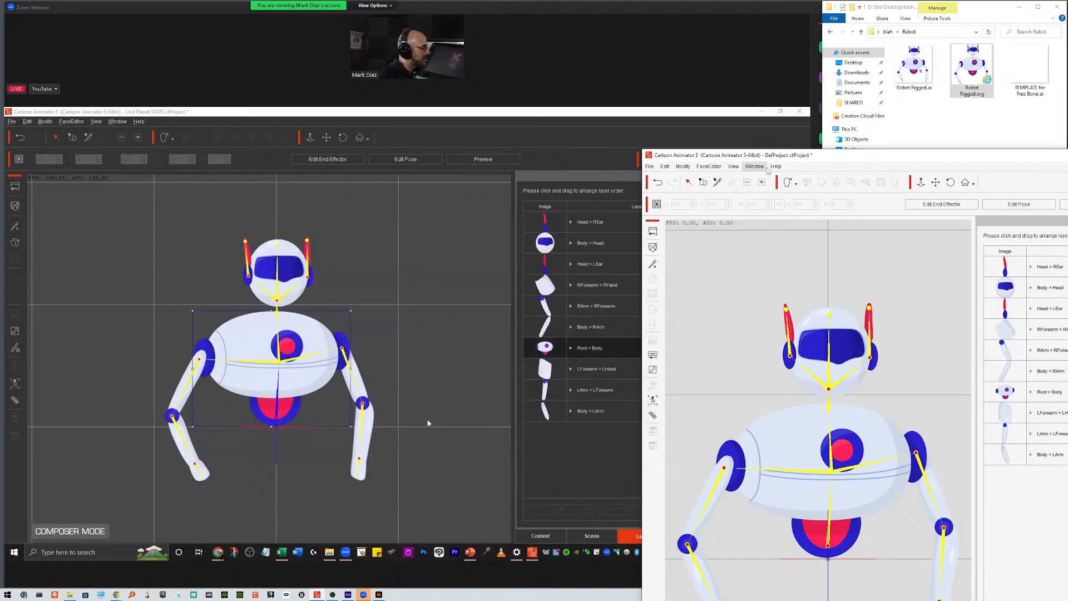
mouse_move(740, 149)
left_mouse_down()
mouse_move(738, 128)
mouse_move(680, 51)
mouse_move(696, 41)
mouse_move(686, 31)
left_mouse_up()
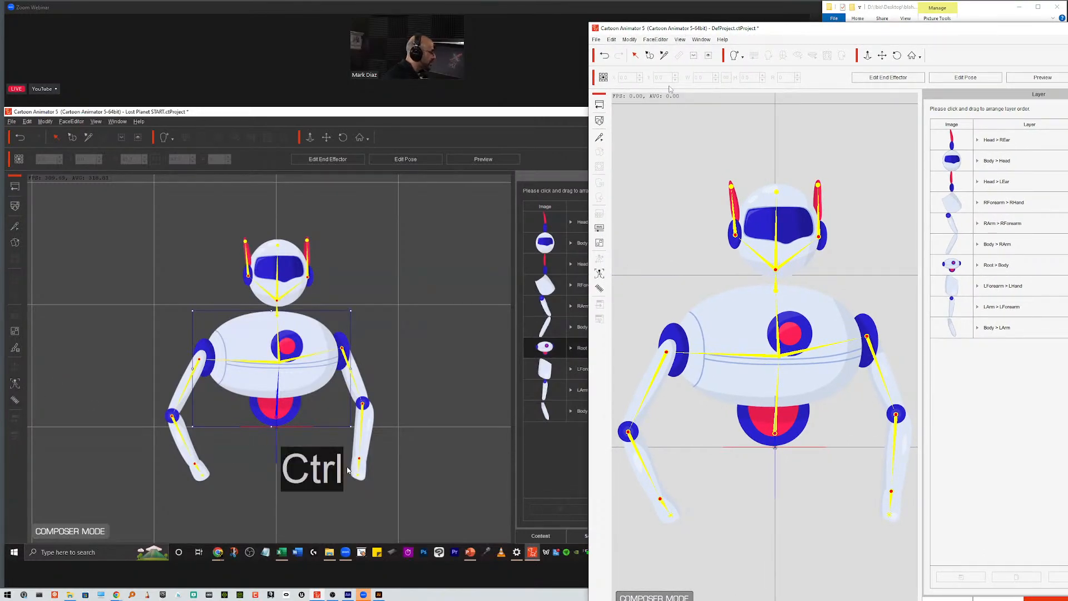
Open the Spring Editor for the robot and move it clear of the character
key("ctrl")
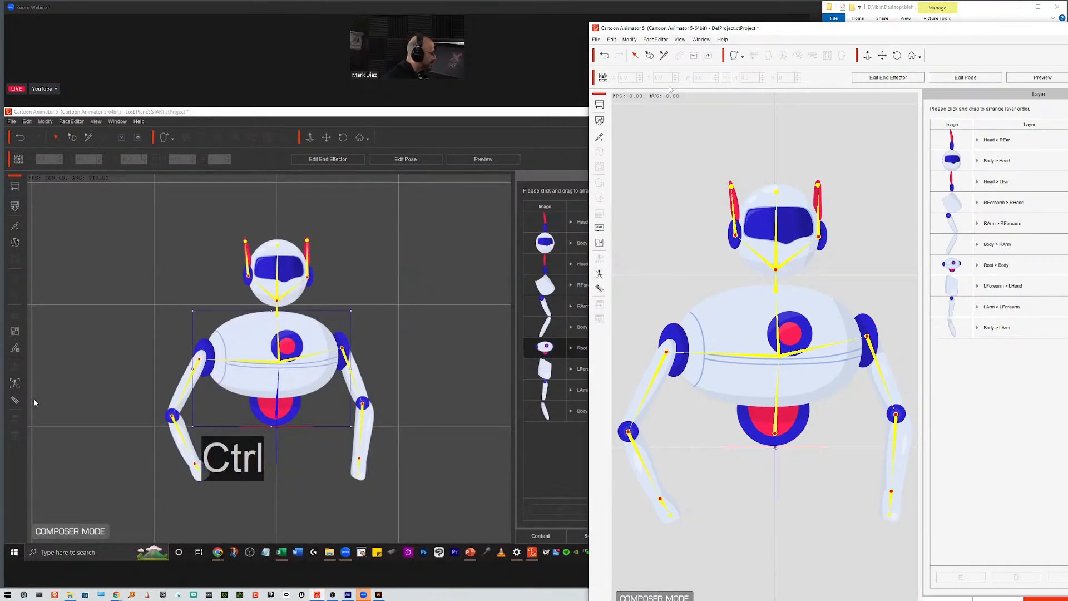
mouse_move(32, 392)
left_mouse_down()
mouse_move(7, 392)
mouse_move(33, 412)
mouse_move(34, 390)
mouse_move(47, 389)
left_mouse_up()
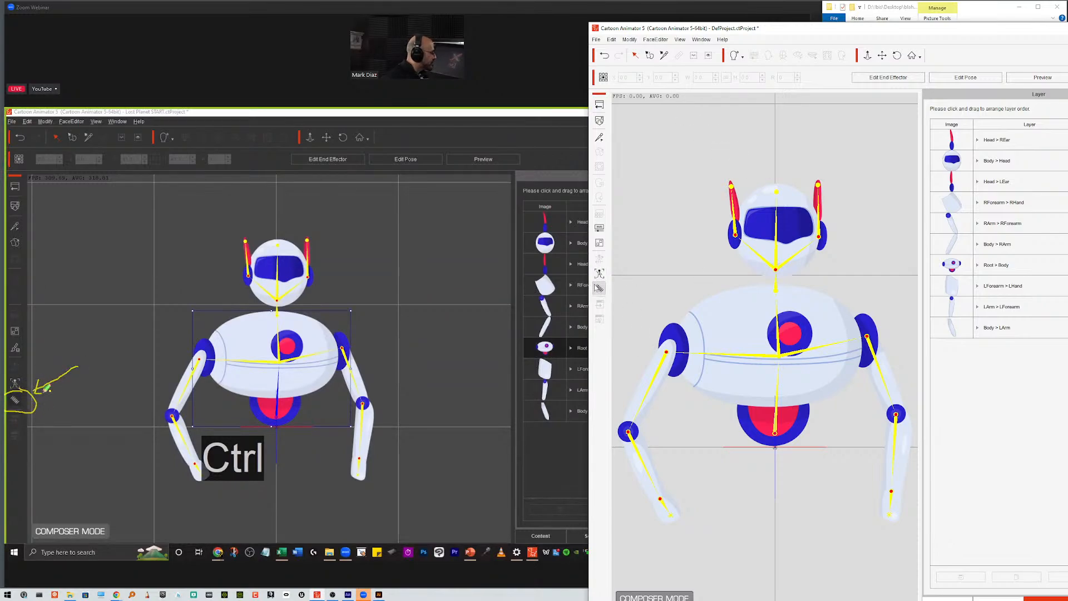
key("Escape")
left_click(15, 402)
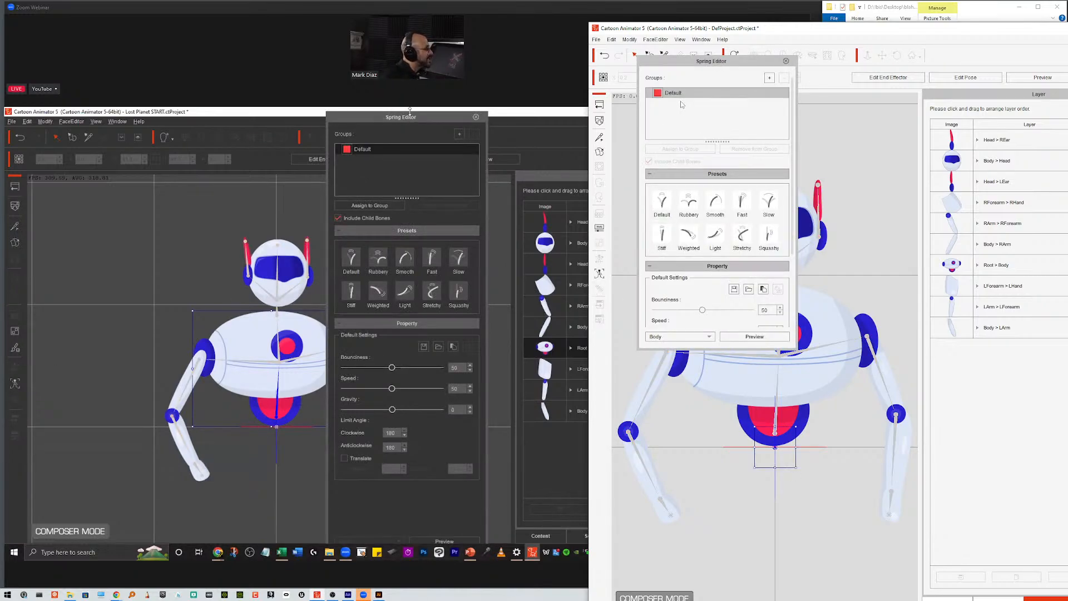
left_click_drag(411, 117, 485, 150)
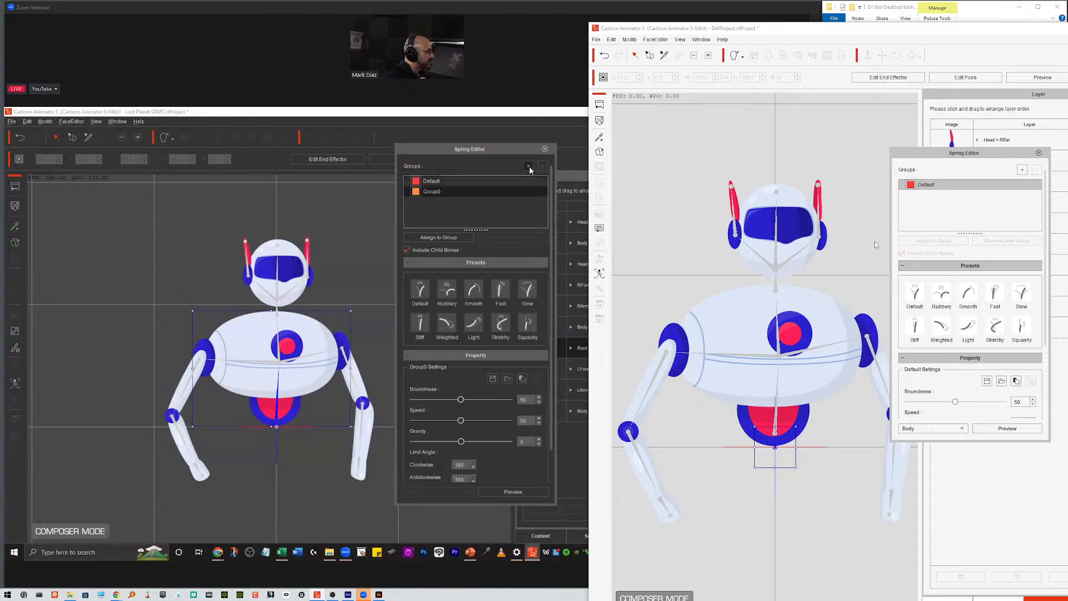
Add a new spring group and name it Ears
left_click(1022, 170)
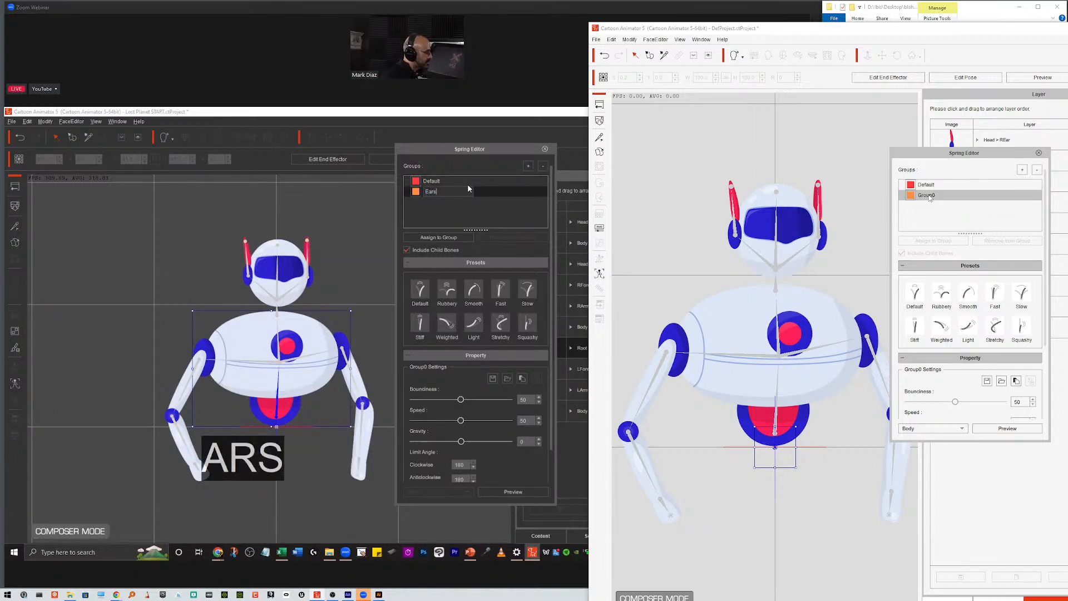
double_click(928, 195)
type("Ea")
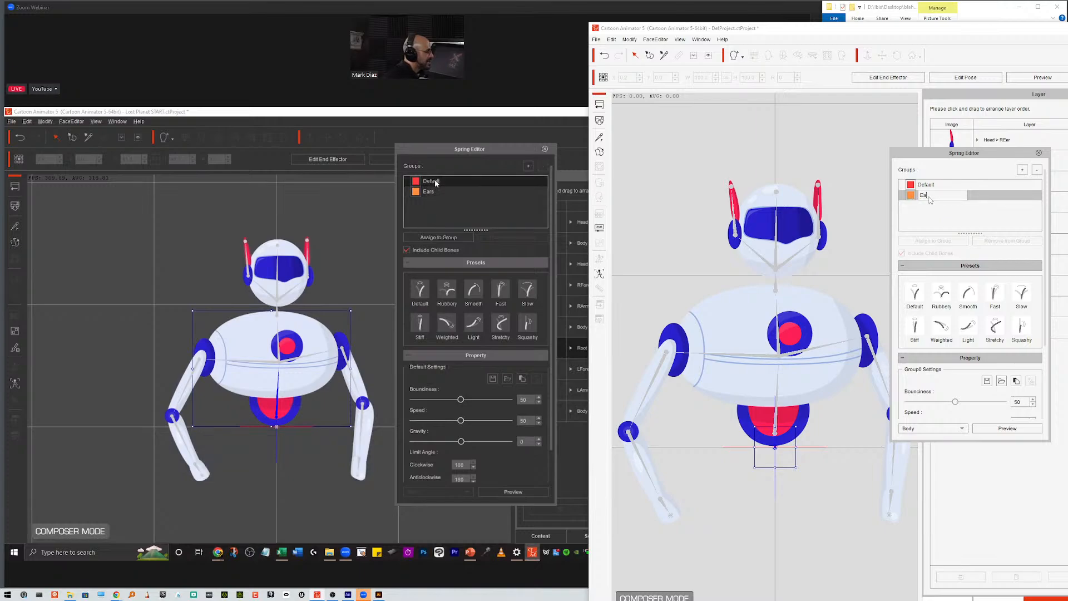
type("rs")
key("Return")
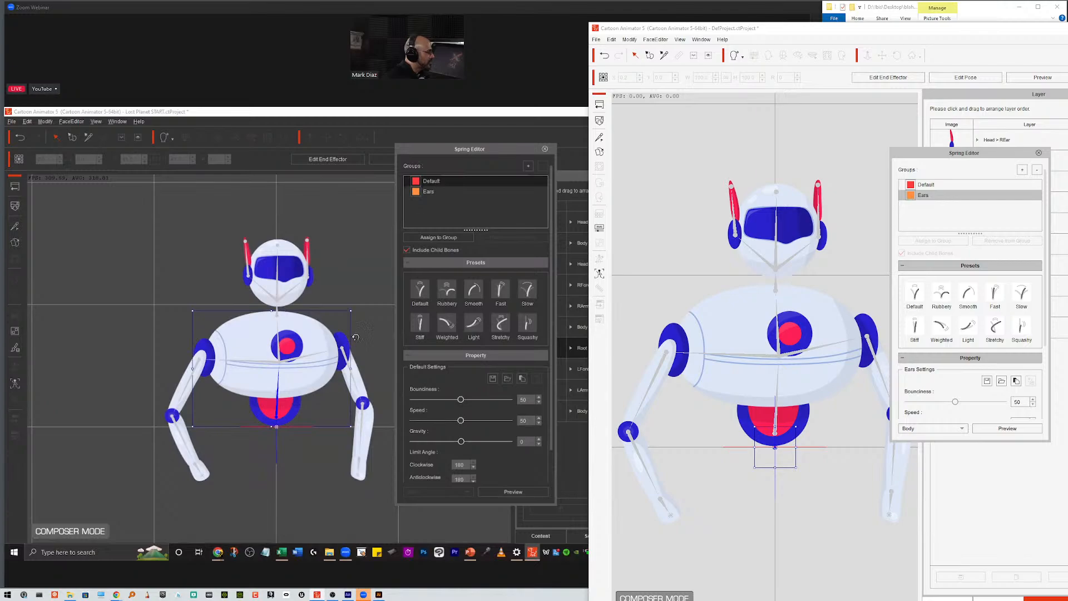
Assign the robot's Body bone and all its child bones to the Default spring group
left_click(947, 184)
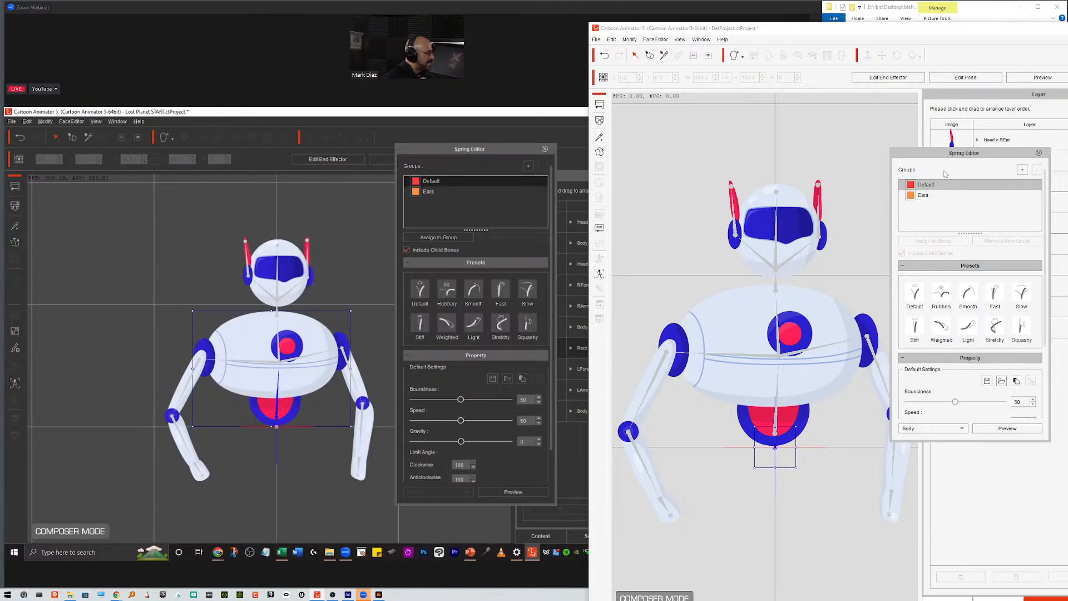
left_click(794, 400)
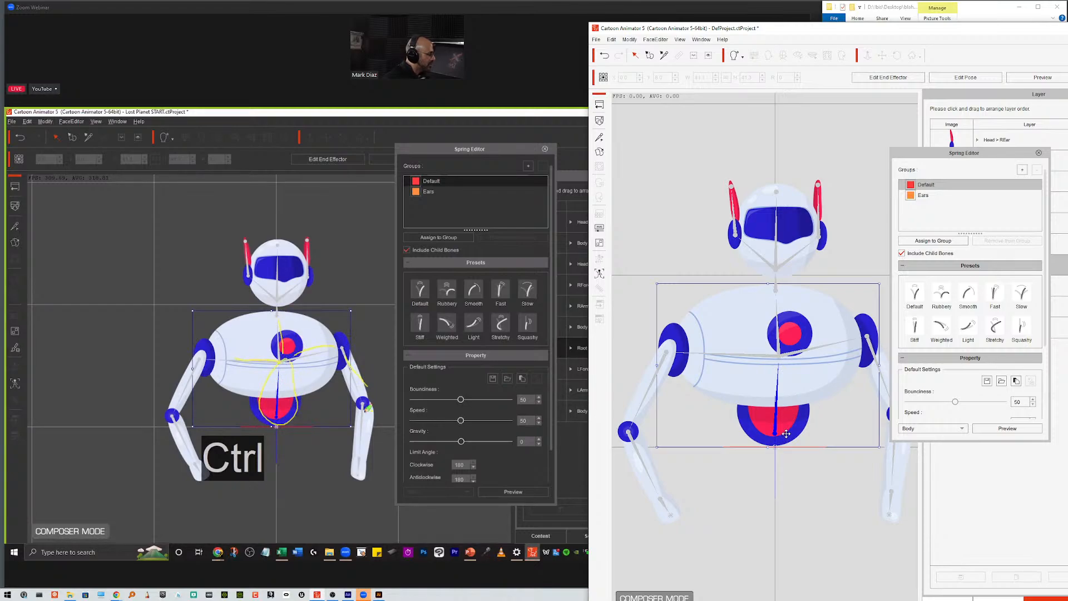
left_click(763, 278)
left_click(763, 412)
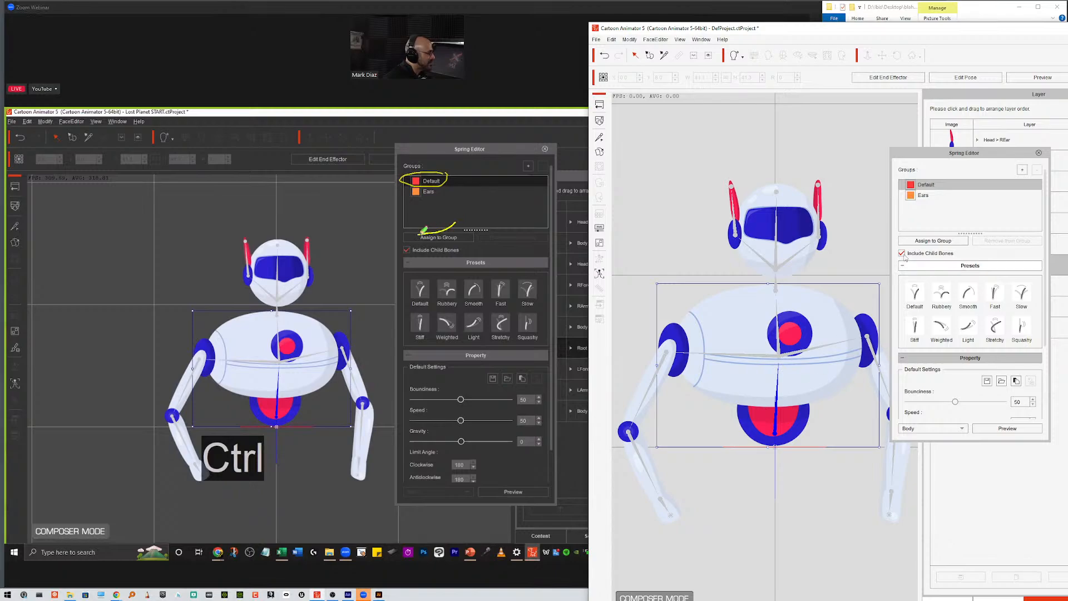
left_click(936, 241)
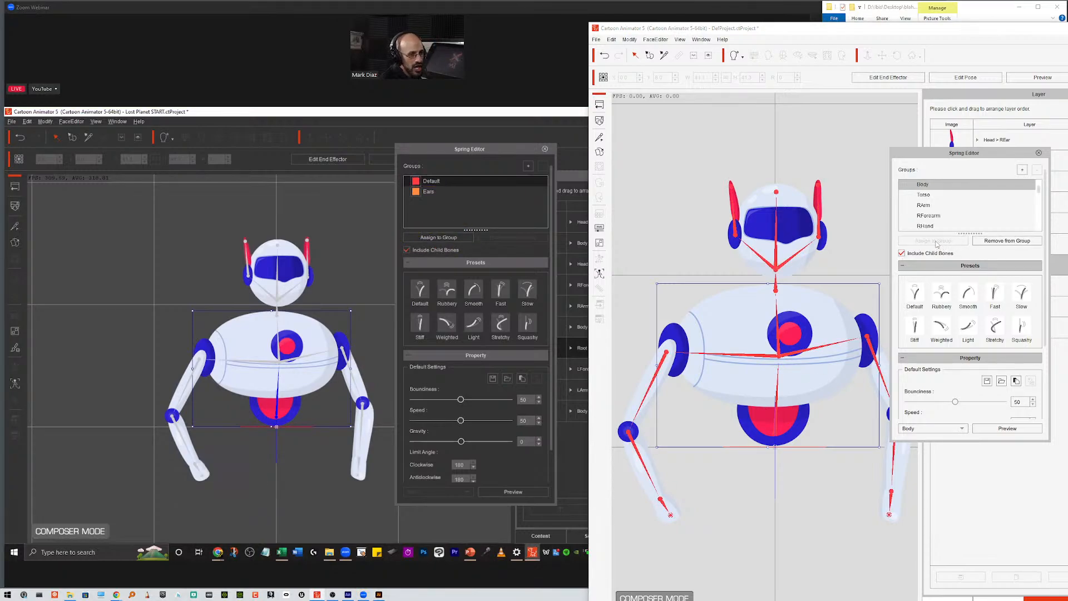
Close the Spring Editor, return to the stage, and reopen the selected robot in the Composer
left_click(545, 150)
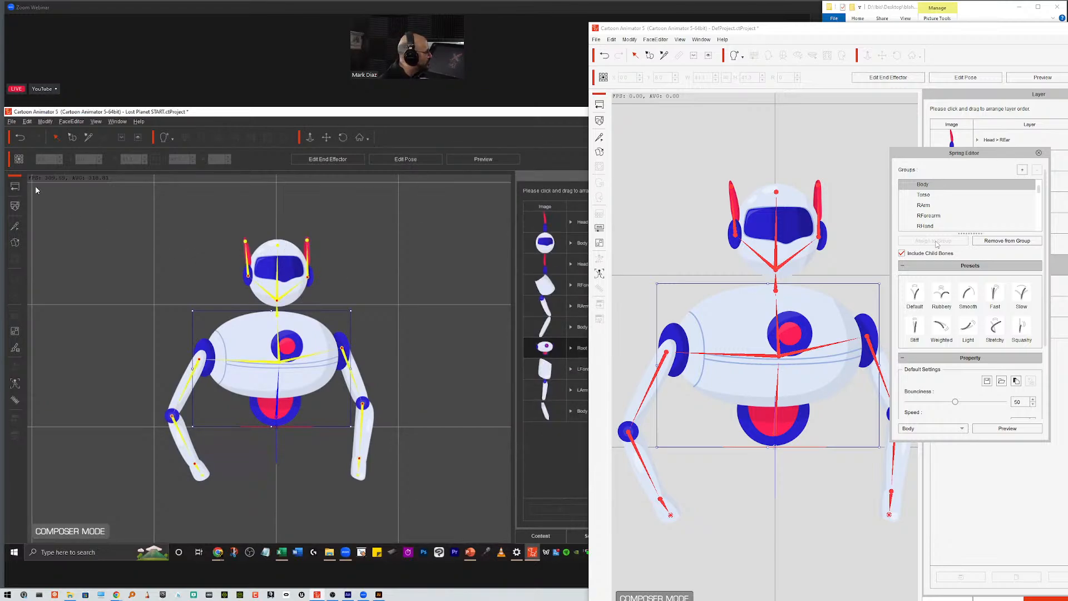
key("ctrl")
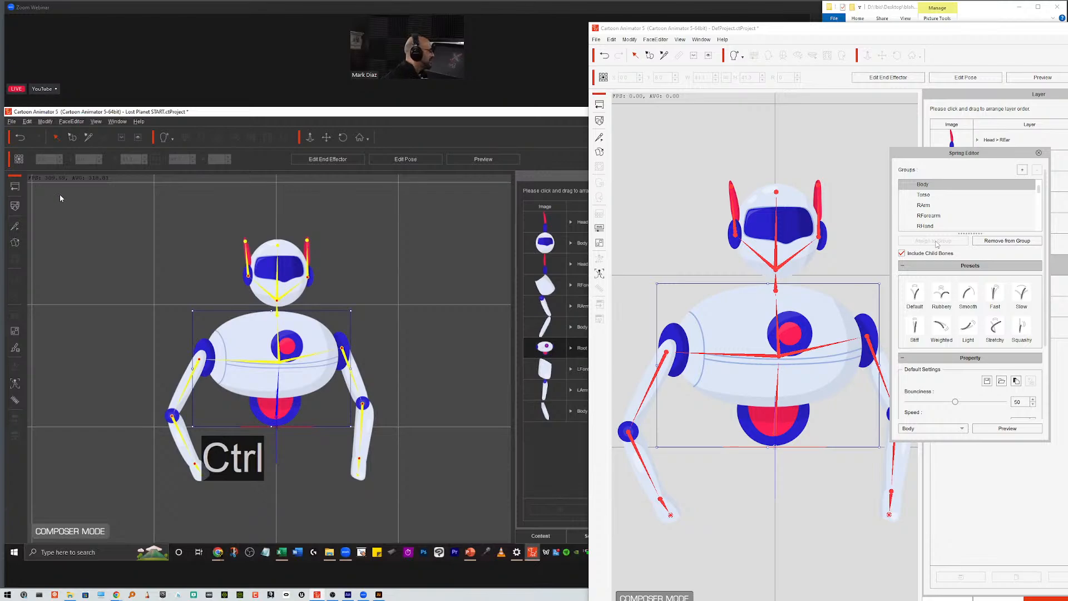
mouse_move(130, 208)
left_mouse_down()
mouse_move(79, 184)
mouse_move(14, 186)
left_mouse_up()
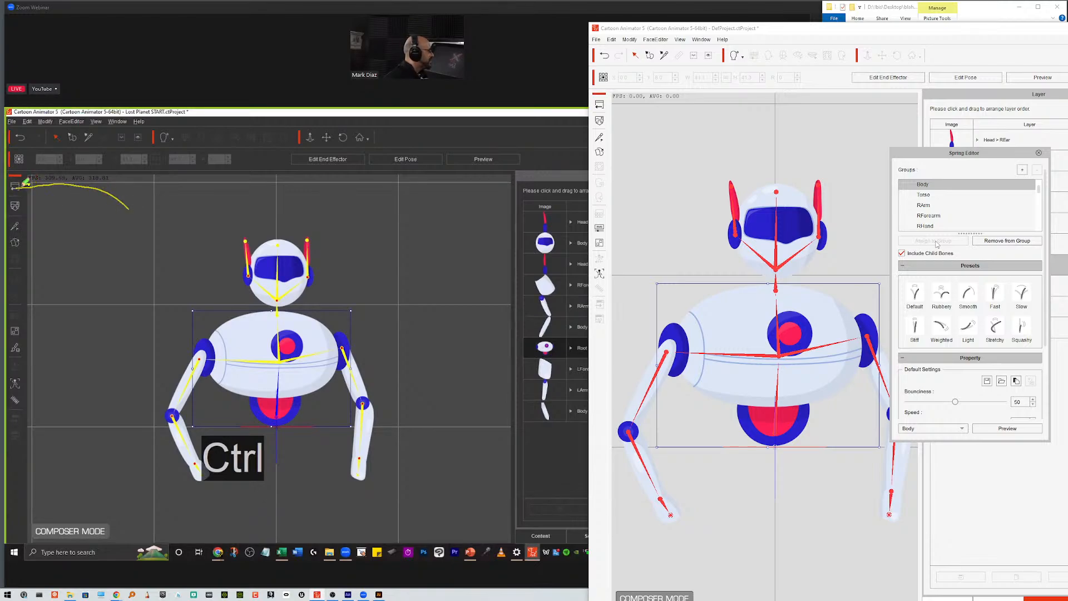
key("Escape")
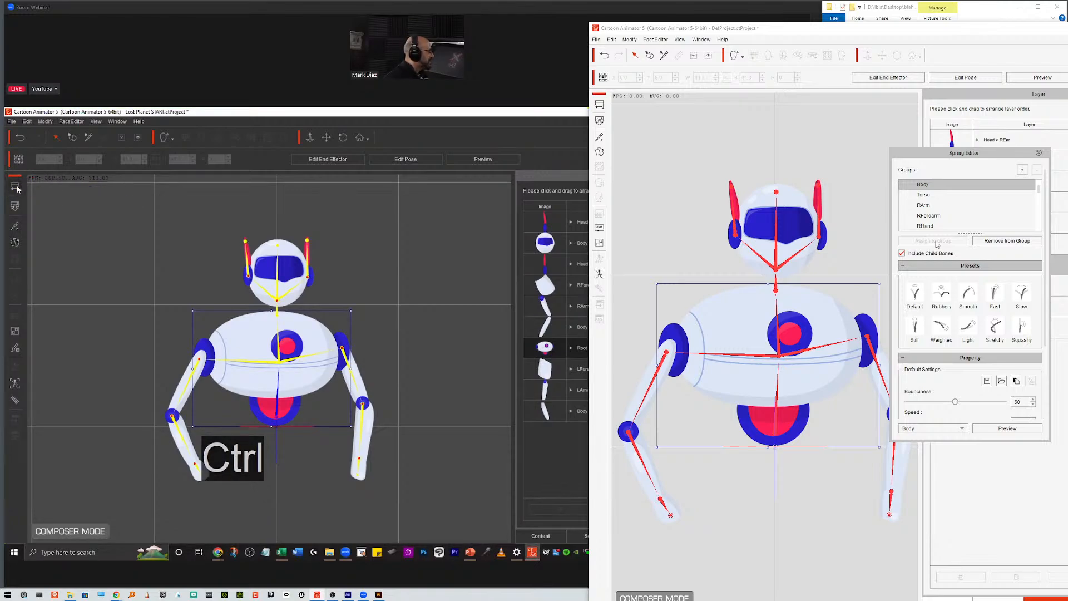
left_click(17, 192)
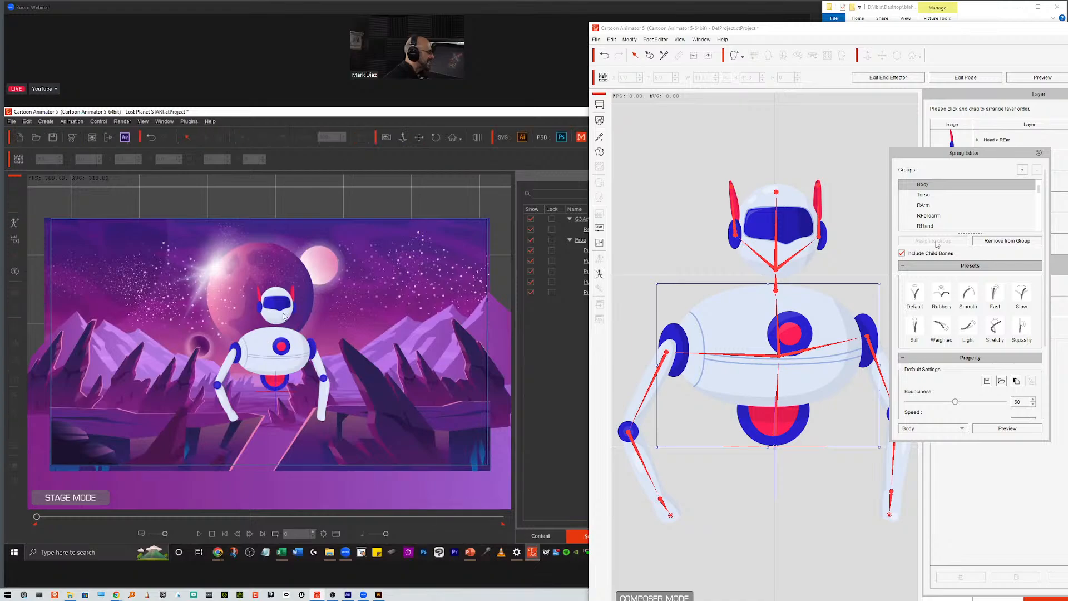
left_click(265, 340)
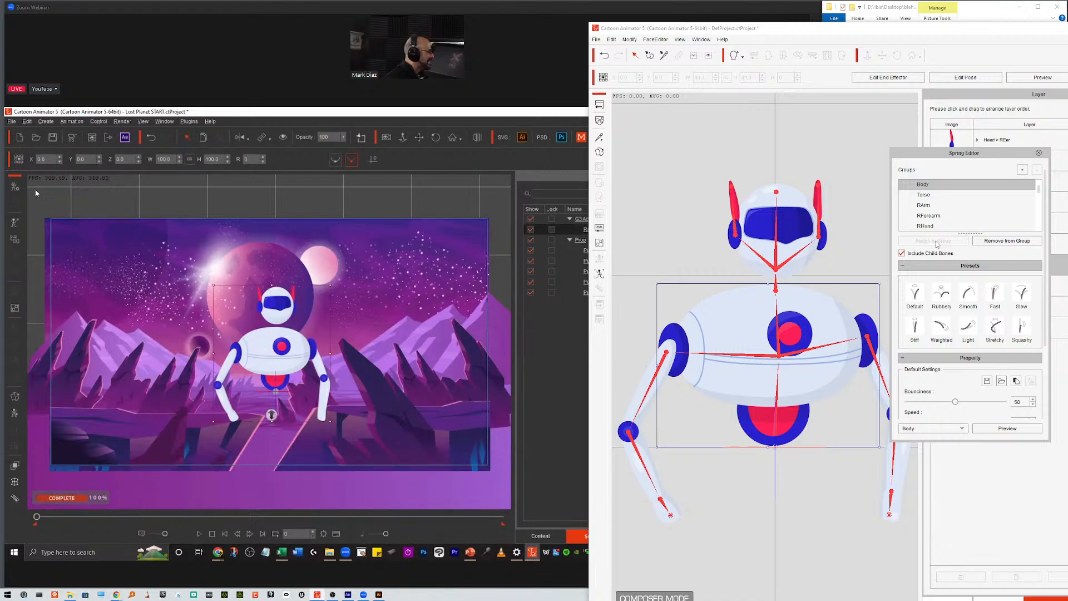
key("ctrl")
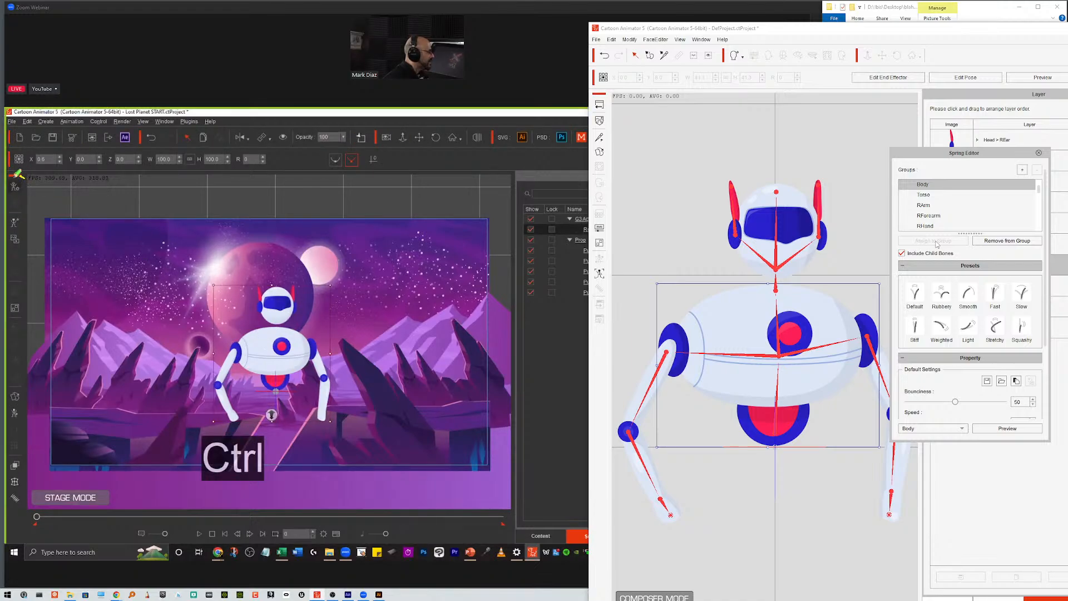
left_click(15, 187)
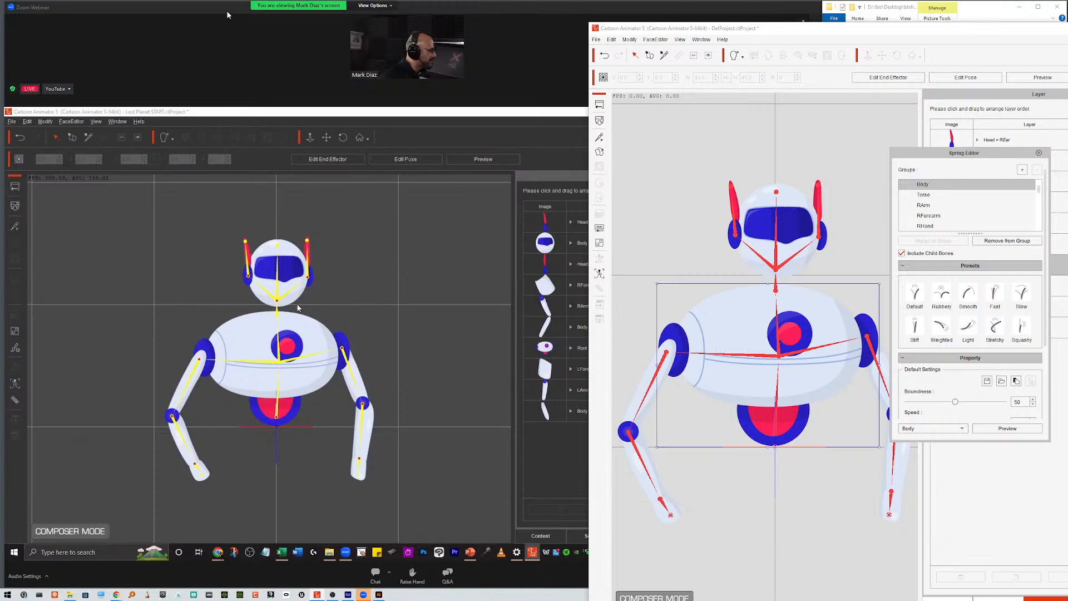
Switch to OBS, crop Display Capture 2 to the shared Cartoon Animator screen, and move it to the canvas's upper-left corner
left_click_drag(227, 13, 160, 0)
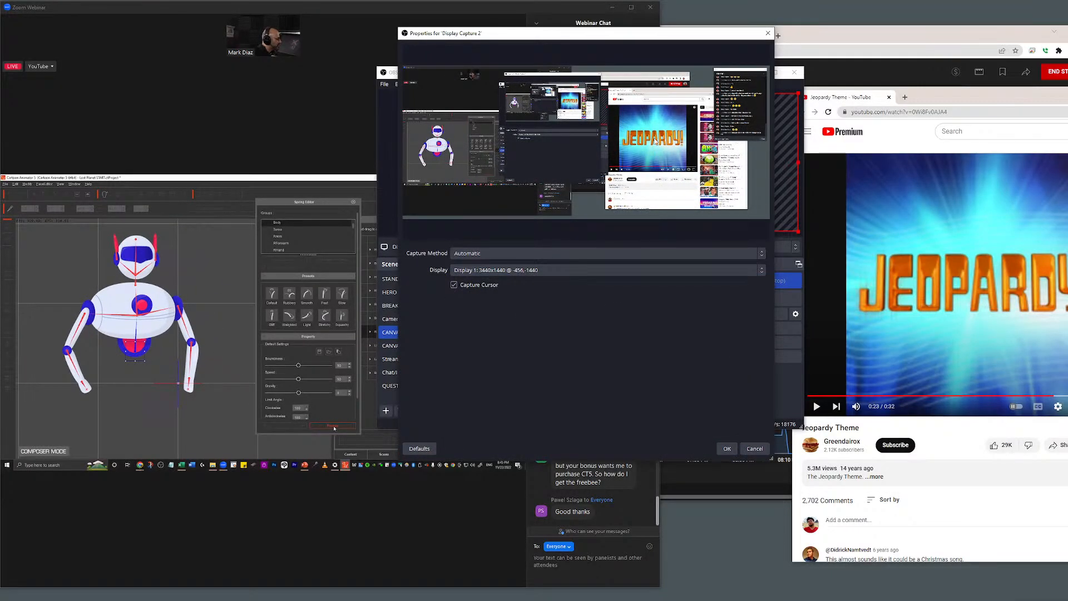
left_click(727, 449)
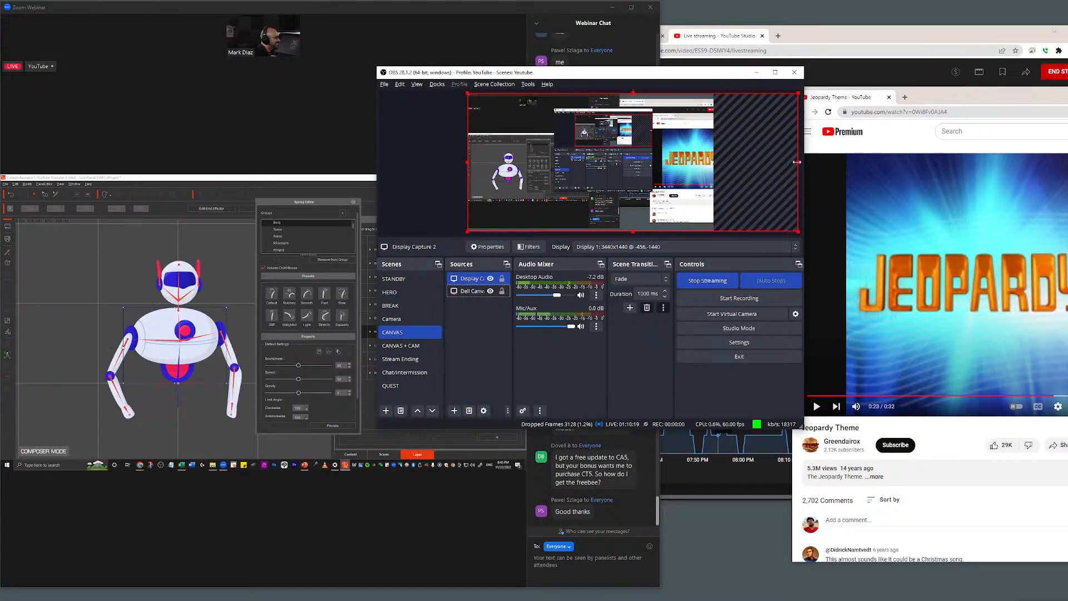
left_click_drag(797, 162, 590, 162)
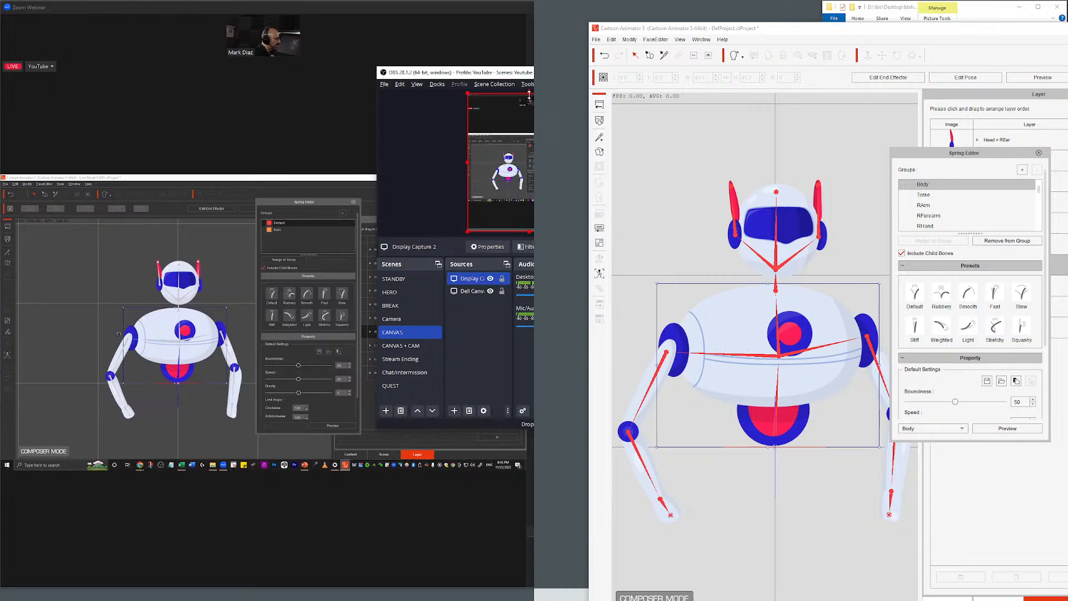
left_click_drag(529, 95, 529, 133)
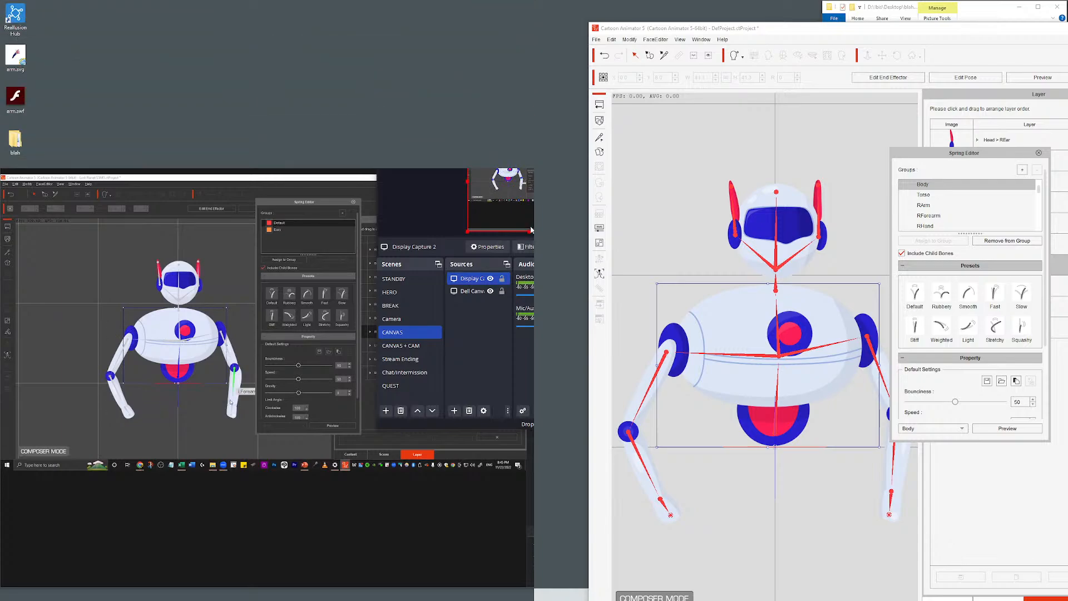
left_click_drag(530, 231, 532, 304)
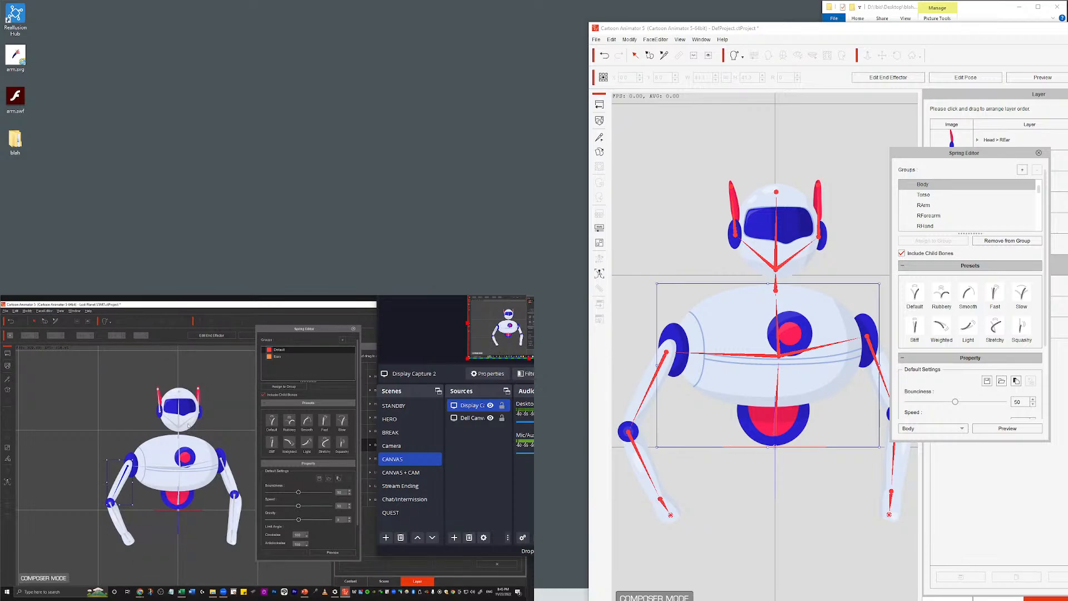
left_click(281, 388)
left_click_drag(138, 475, 138, 180)
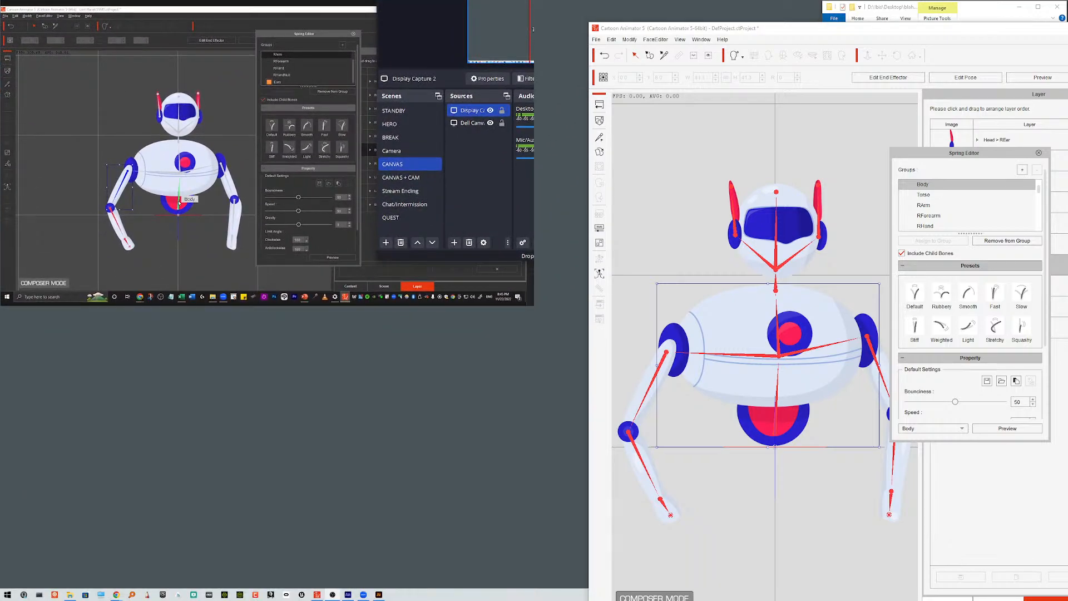
Add another display capture source showing Display 1, with the cursor captured, to the CANVAS scene
left_click(495, 186)
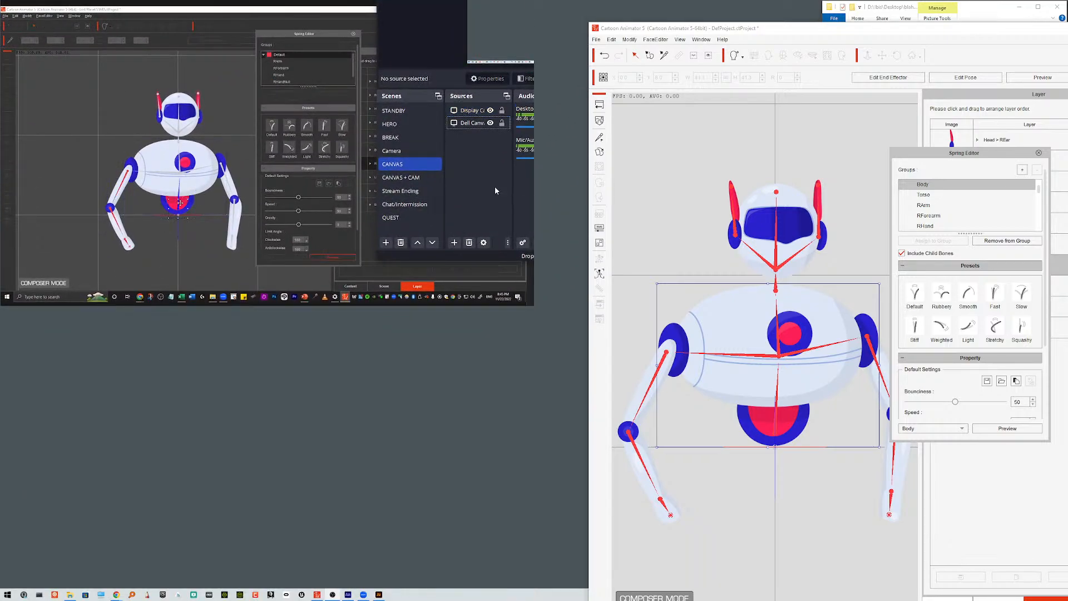
right_click(486, 182)
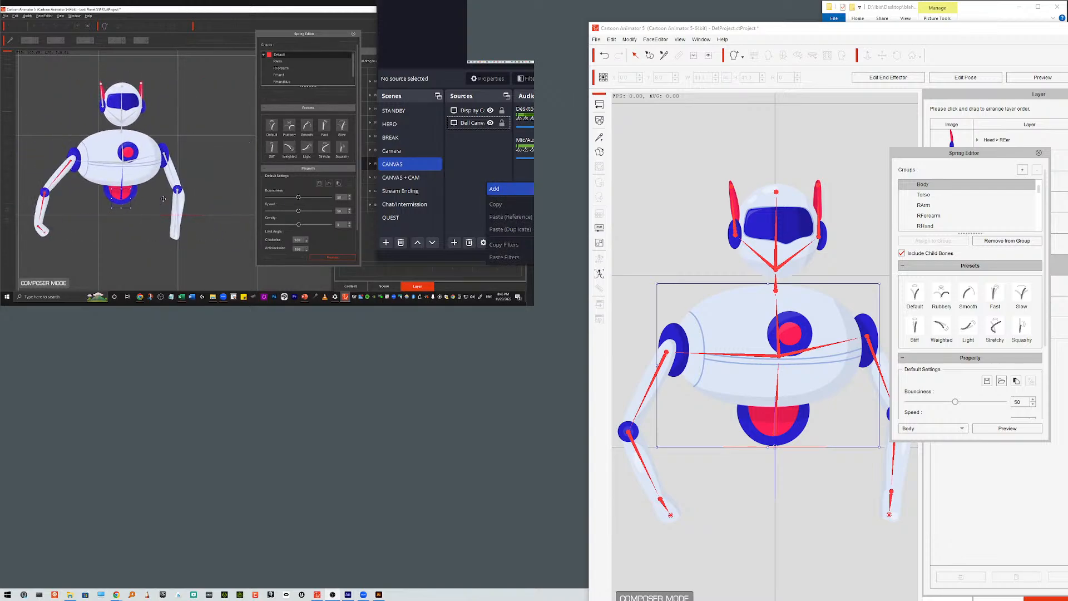
left_click(579, 251)
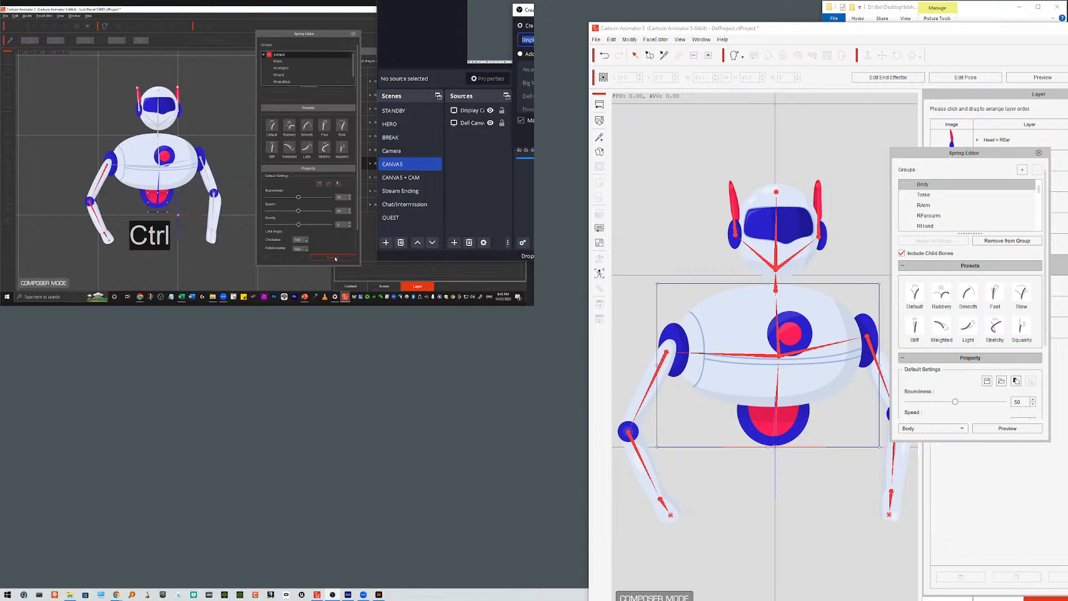
left_click(612, 302)
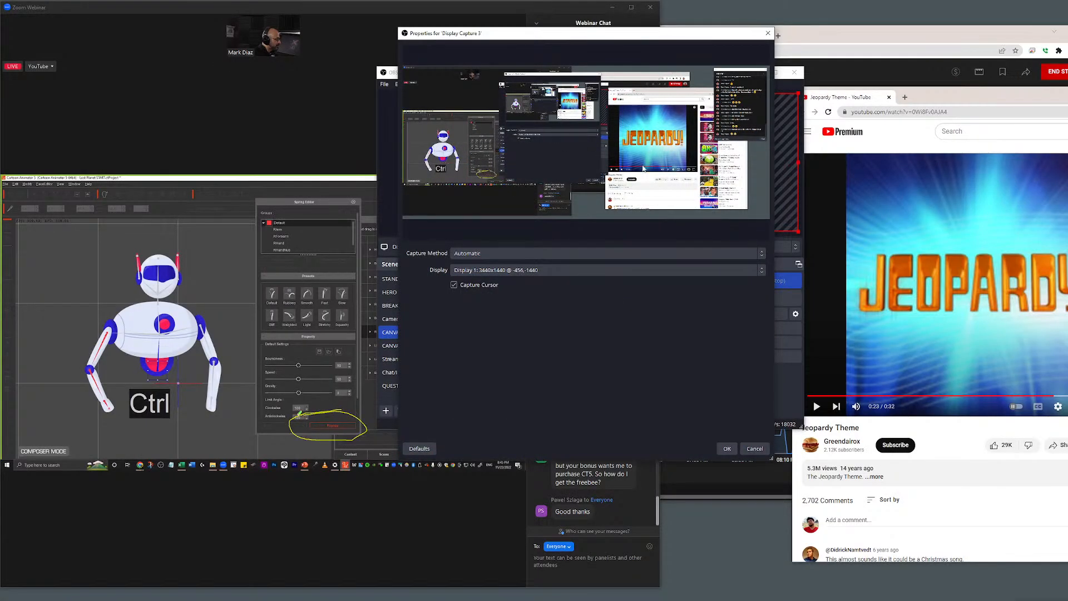
left_click(728, 447)
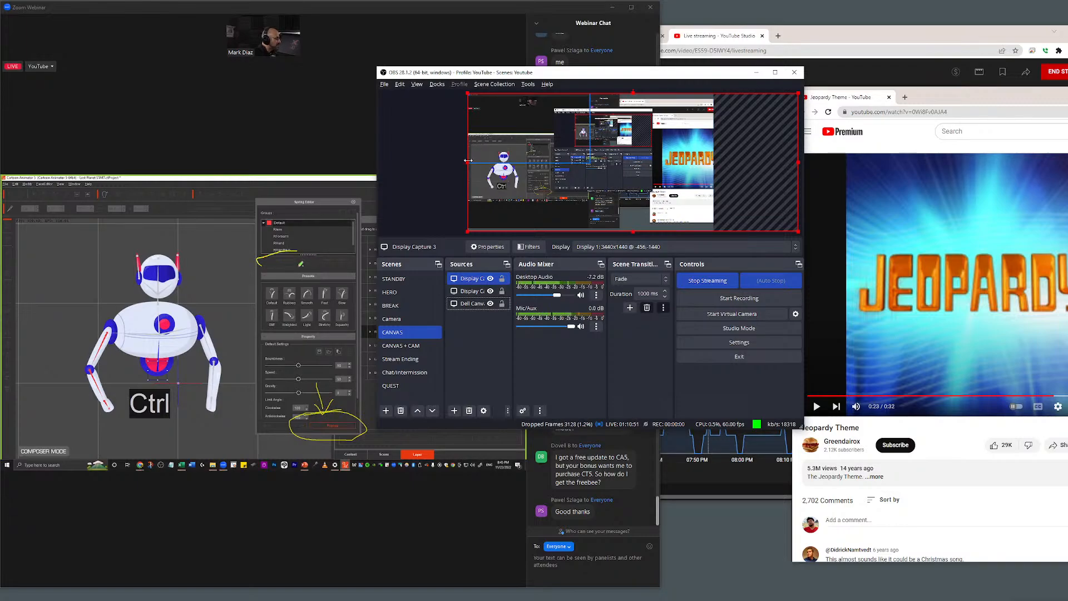
Crop the newest display capture to the presenter's webcam and place it over the shared screen's lower-left corner
left_click_drag(469, 159, 519, 157)
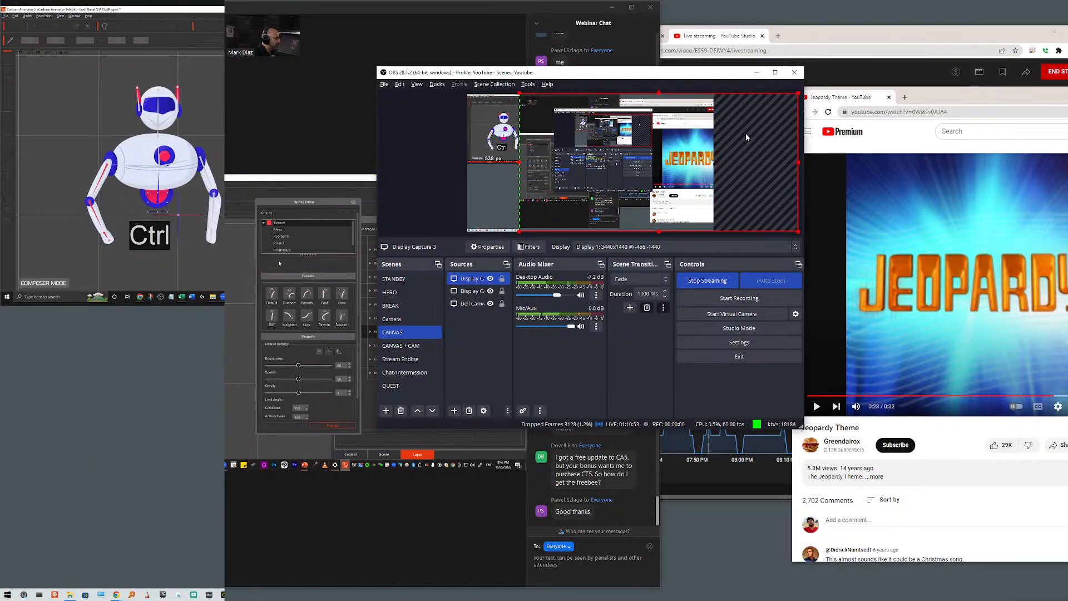
left_click_drag(798, 163, 537, 162)
left_click_drag(263, 2, 263, 13)
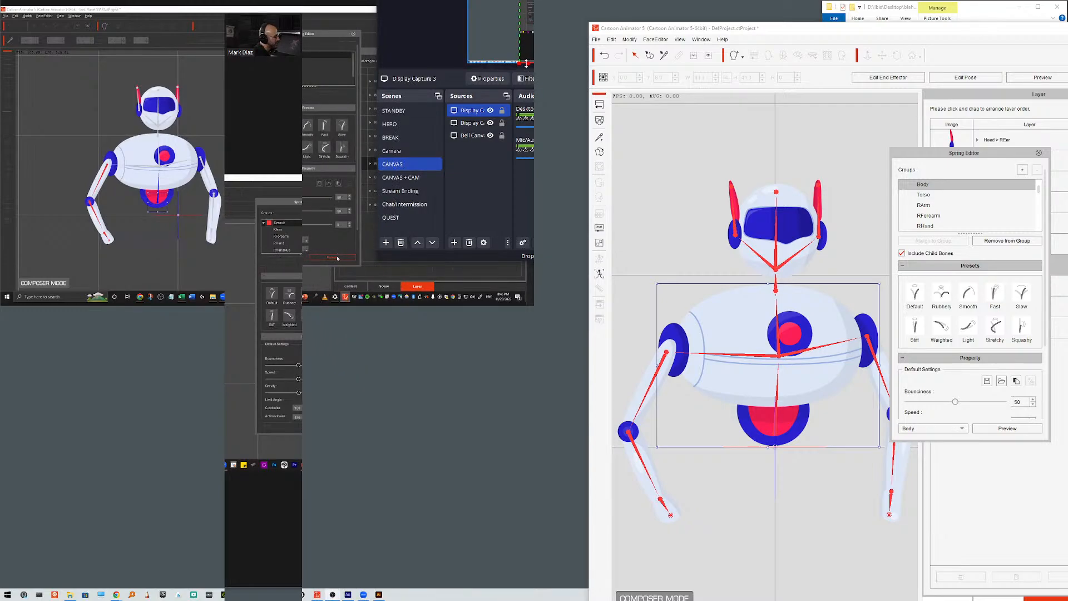
left_click_drag(528, 62, 531, 0)
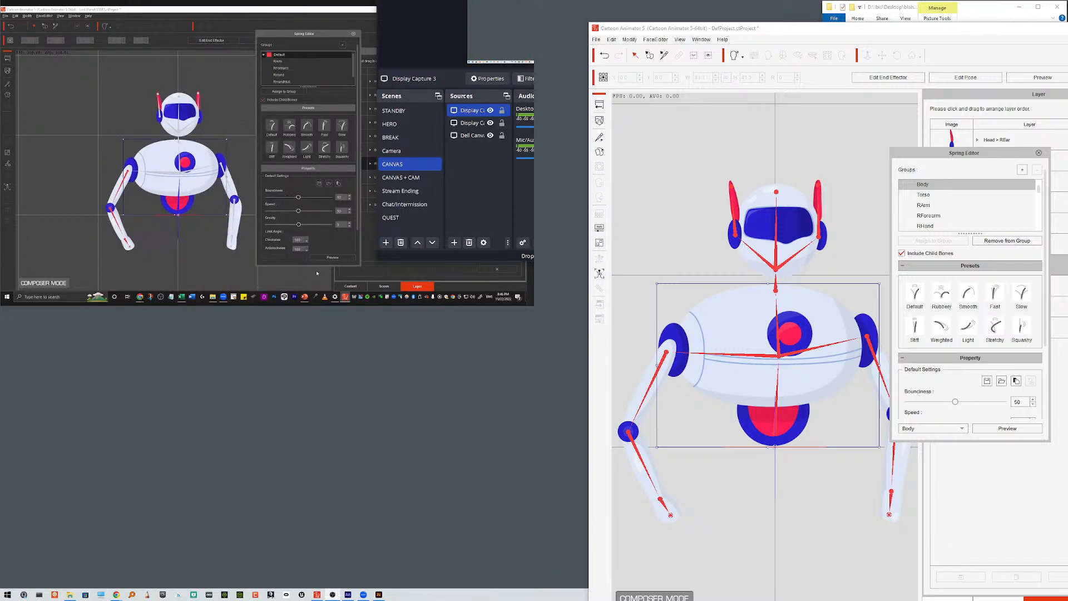
Preview the robot's Default spring group in the Spring Editor on the shared screen, and exit the preview
left_click(331, 259)
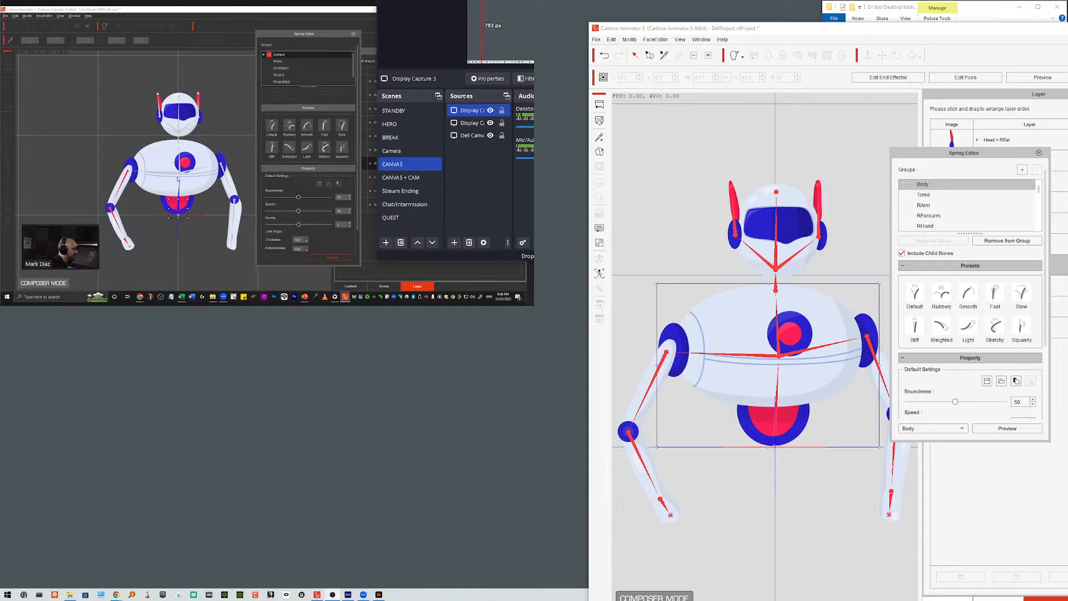
left_click(317, 107)
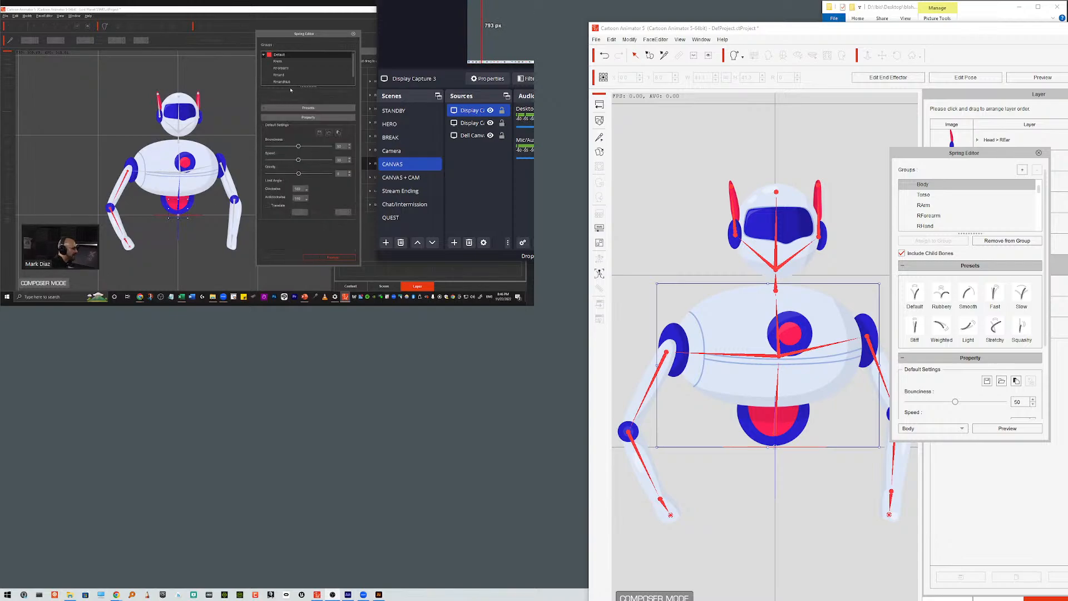
left_click(317, 107)
key("Escape")
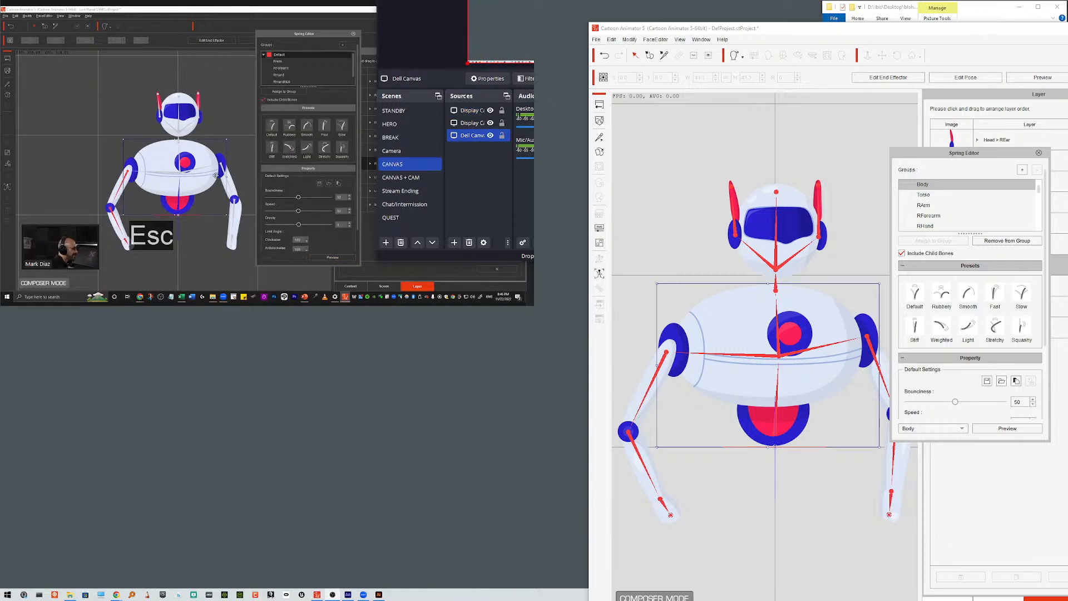
Maximize the local Cartoon Animator window and scale the Display Capture 2 overlay down slightly in OBS
double_click(807, 31)
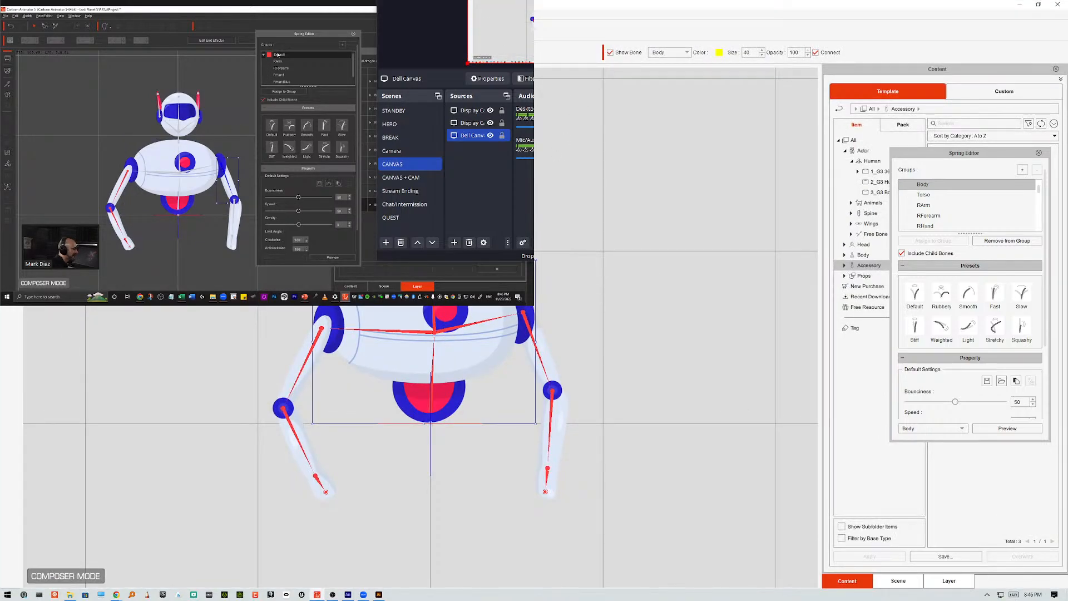
left_click(471, 123)
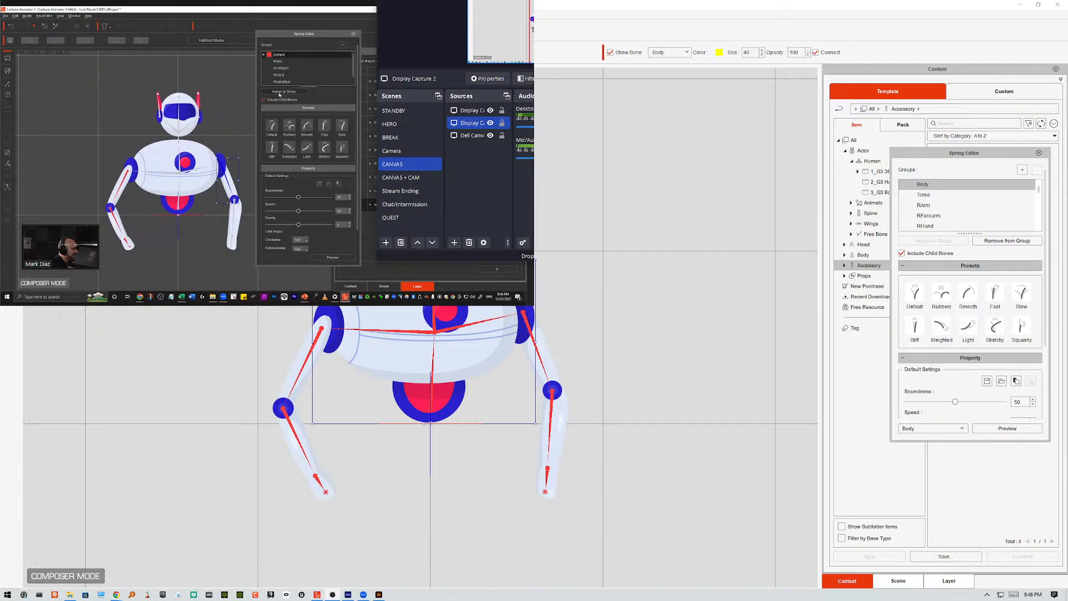
left_click(279, 93)
left_click_drag(446, 255, 503, 287)
left_click(444, 128)
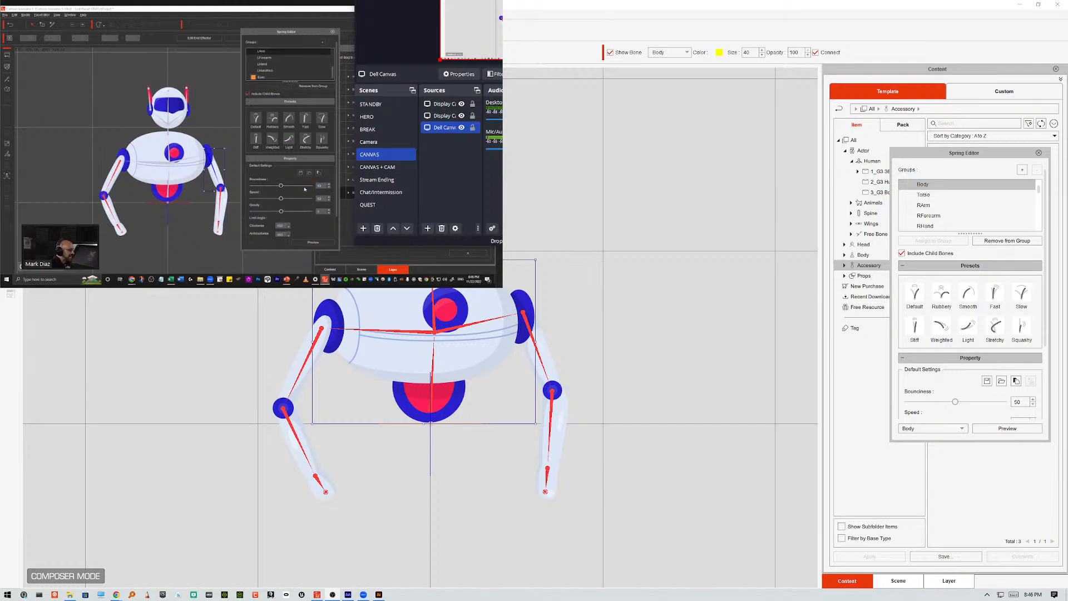
Select the robot's root in the local Composer and open the Sprite Editor for it
key("Delete")
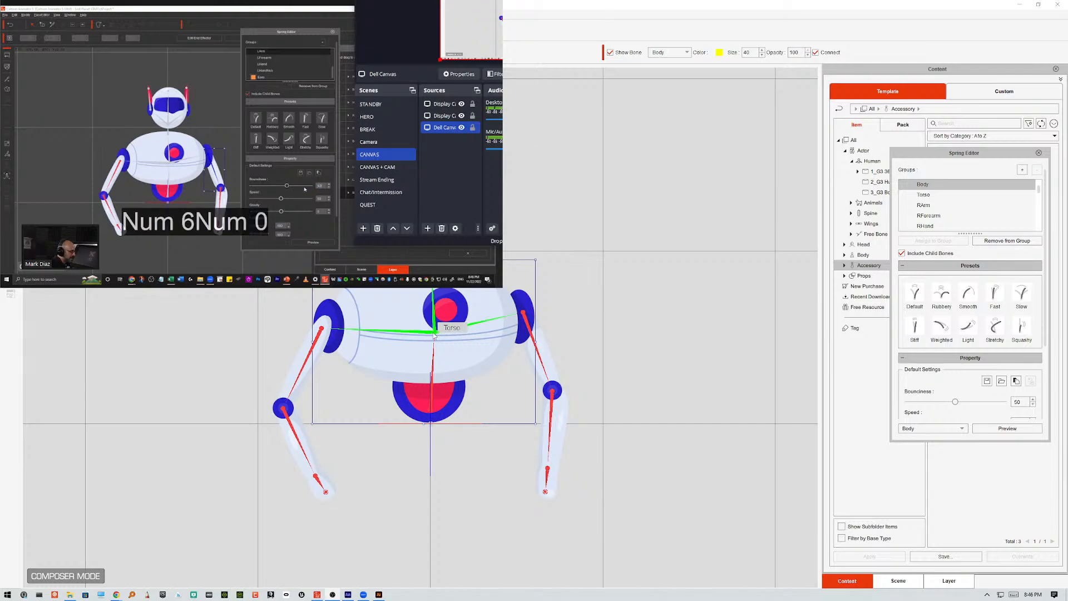
mouse_move(433, 398)
left_mouse_down()
mouse_move(455, 391)
mouse_move(459, 417)
mouse_move(444, 415)
mouse_move(447, 403)
left_mouse_up()
left_click(599, 359)
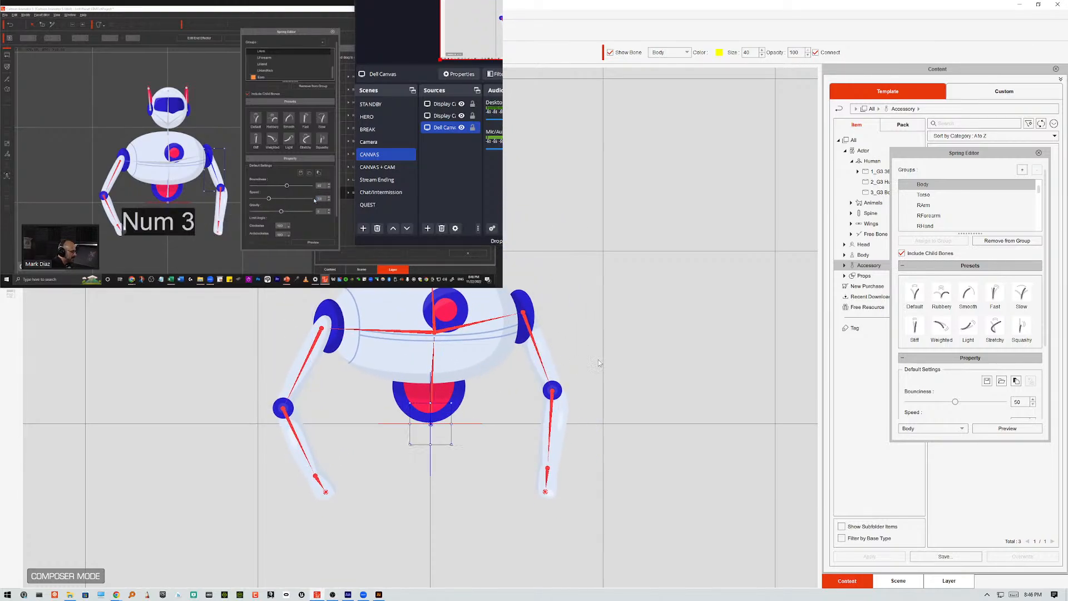
key("s")
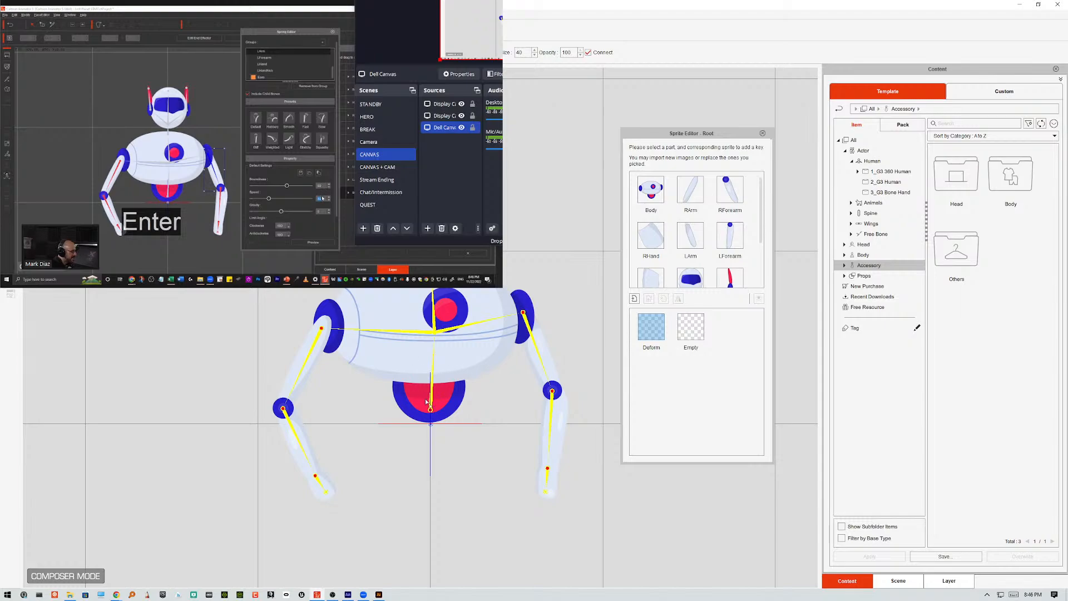
Try to shift the robot's Body sprite downward in the Sprite Editor, undo the move, and close the editor
left_click(447, 399)
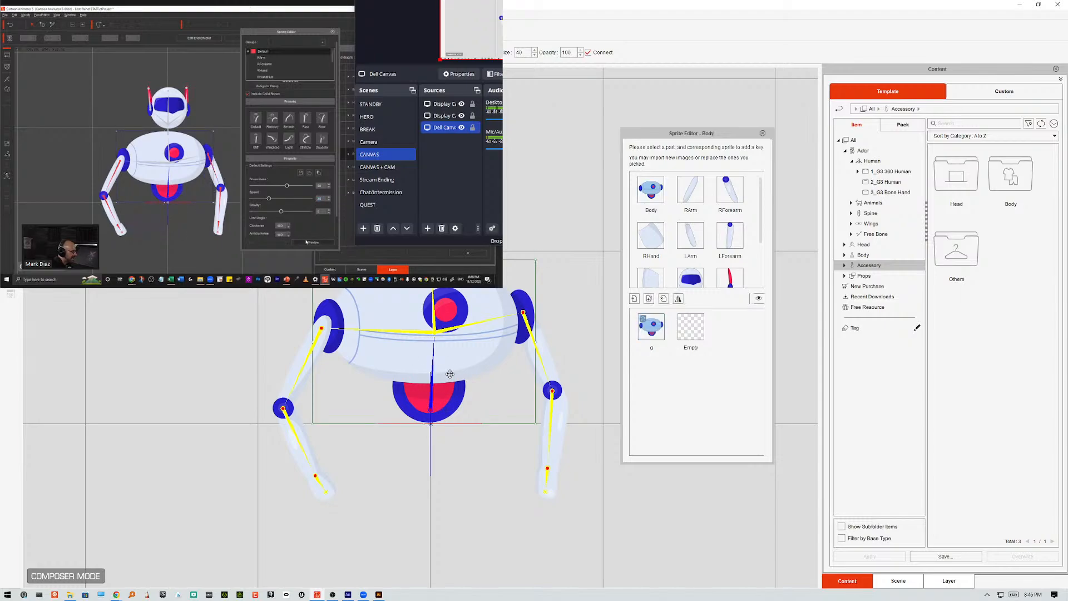
left_click_drag(450, 374, 450, 393)
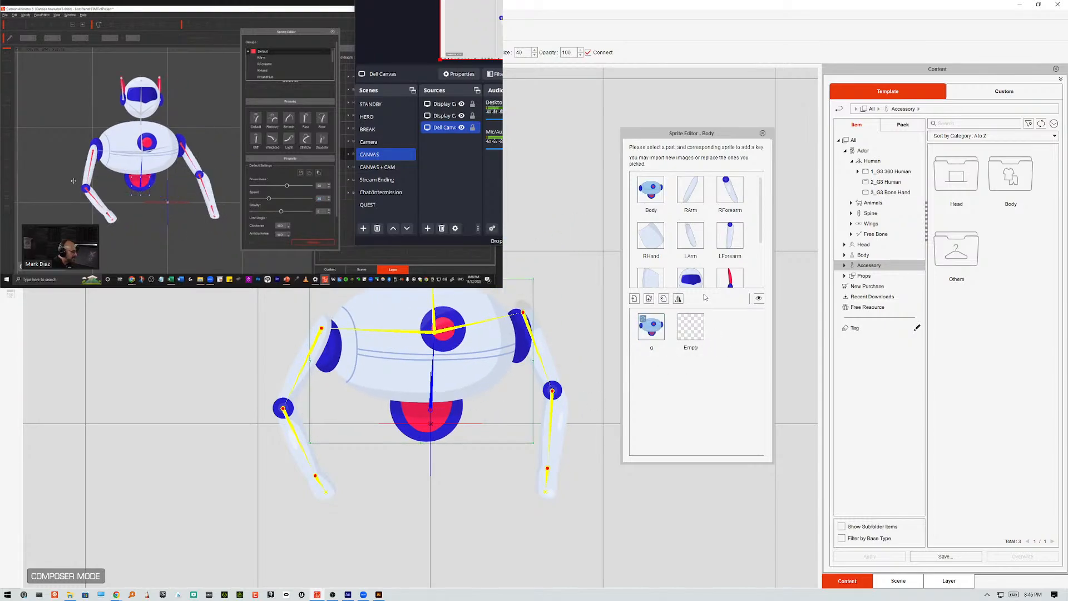
key("ctrl+z")
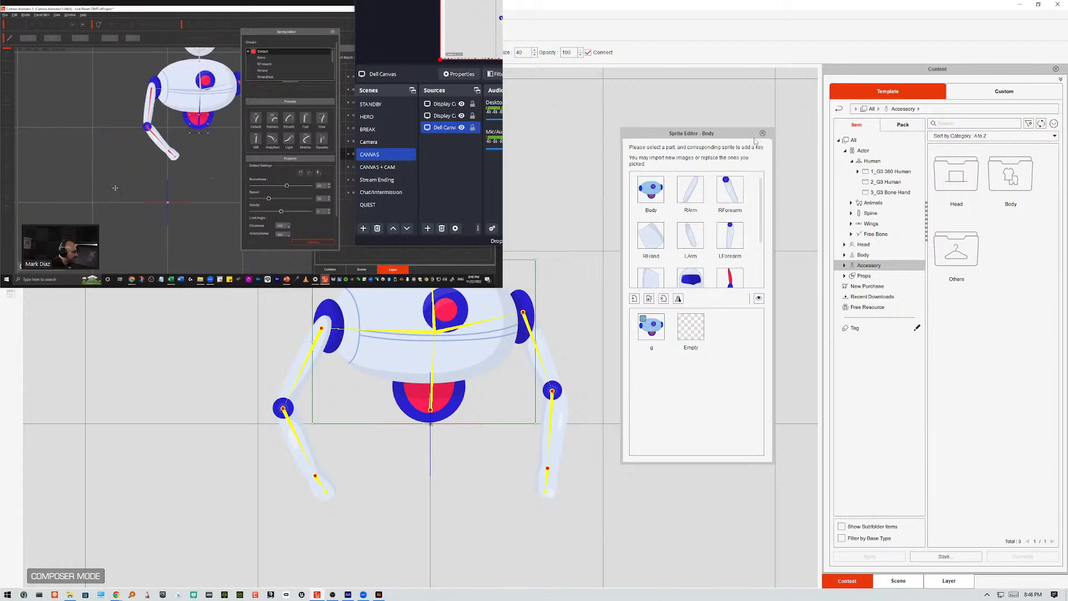
left_click(762, 133)
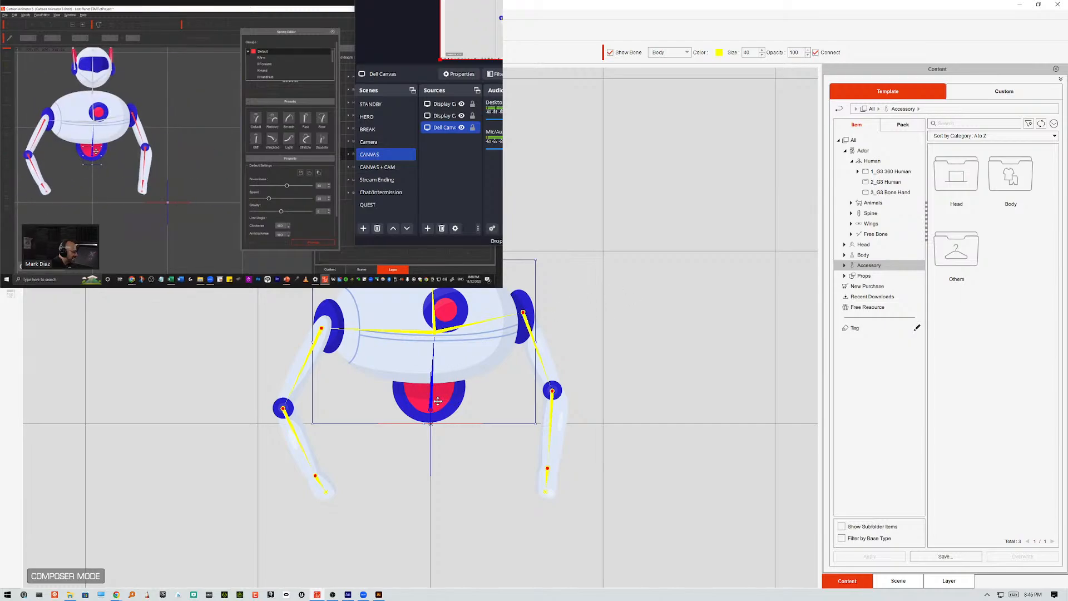
Open the Spring Editor for the robot's body and choose the Default preset for the Default group
mouse_move(436, 402)
left_mouse_down()
mouse_move(452, 384)
mouse_move(435, 402)
left_mouse_up()
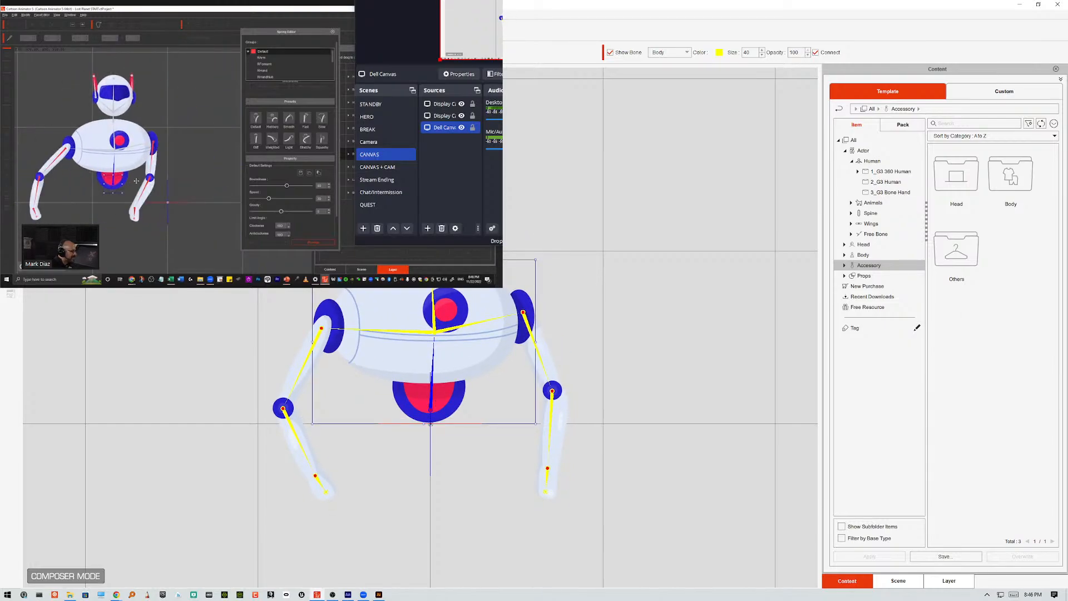
left_click(10, 190)
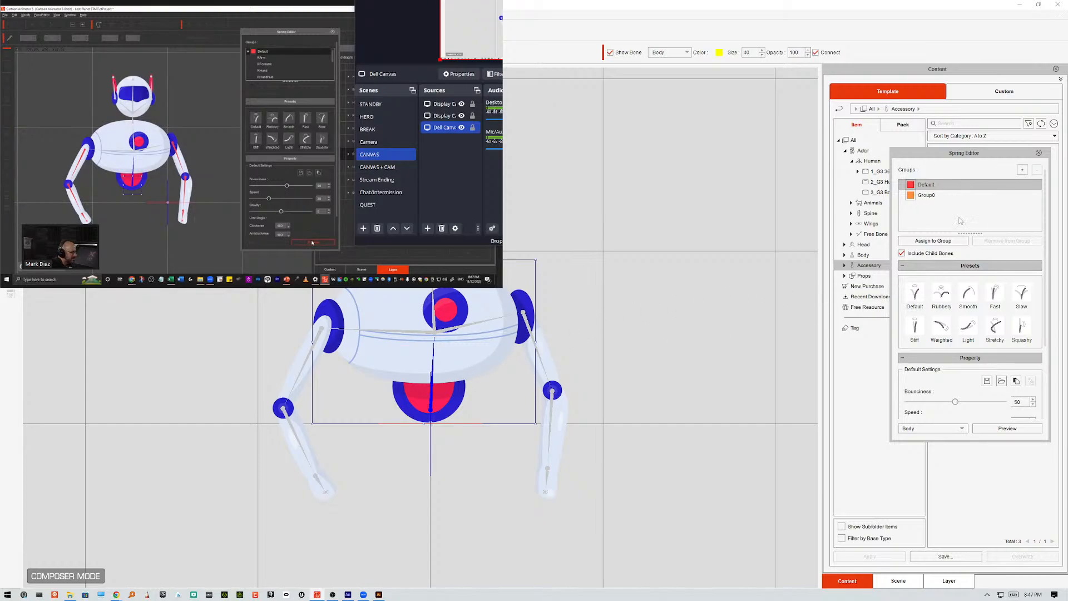
mouse_move(917, 300)
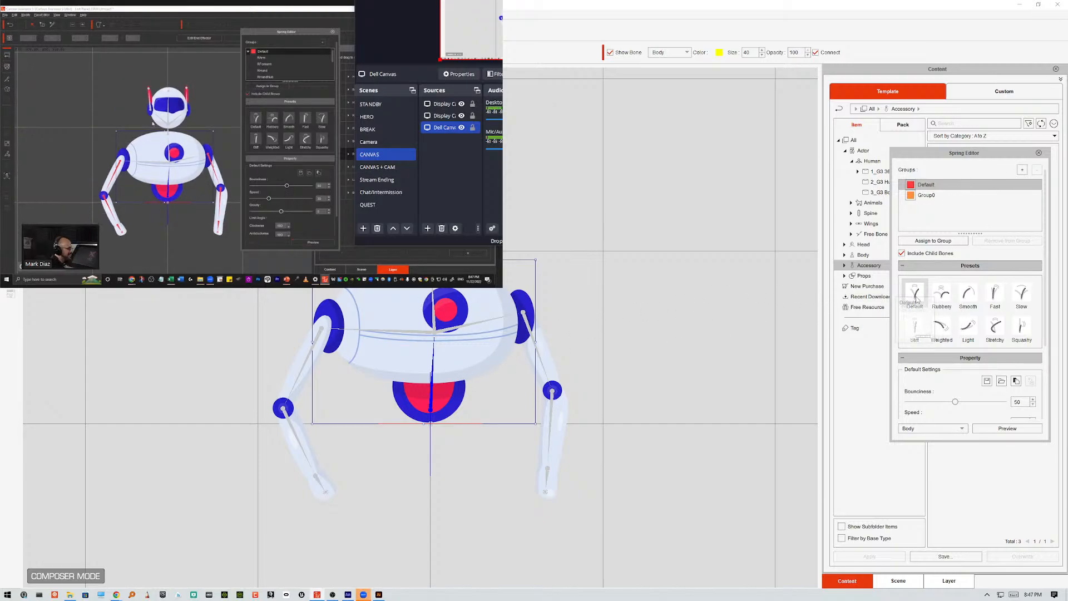
left_click(917, 301)
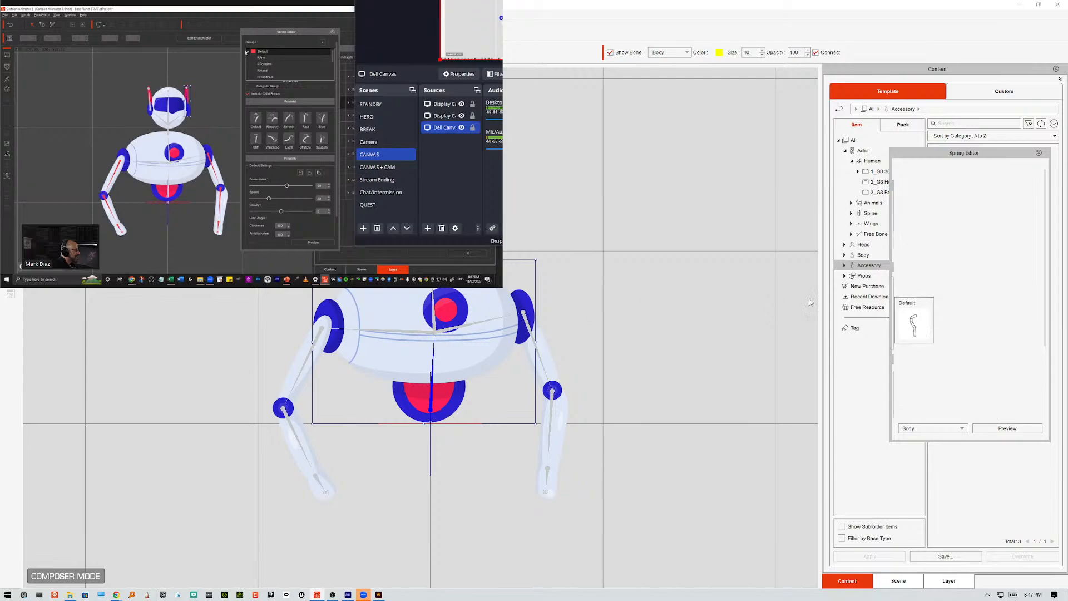
mouse_move(951, 302)
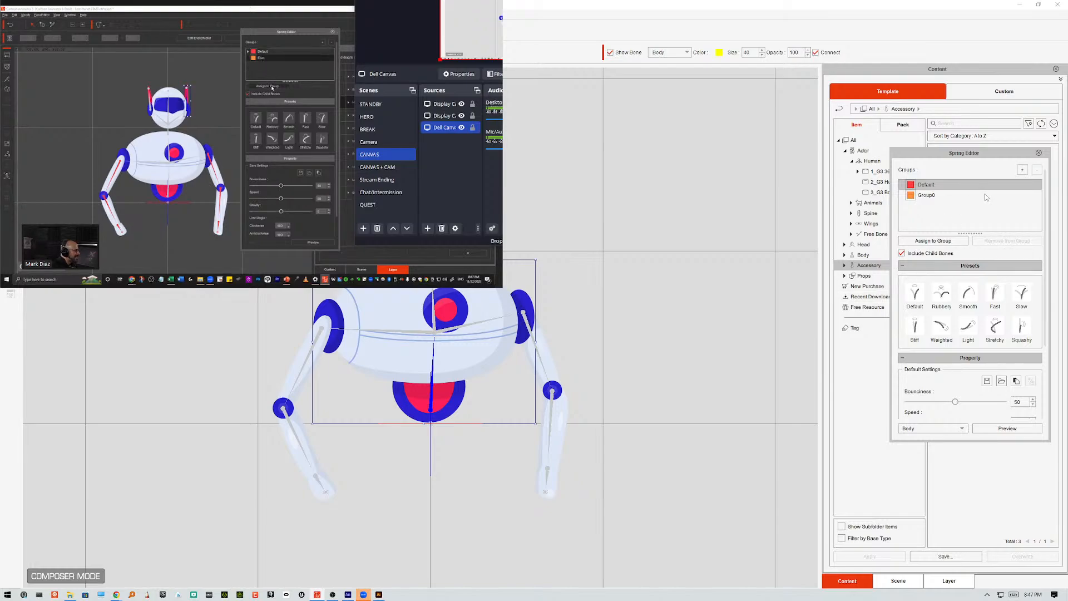
Rename the Group0 spring group as ears
left_click(616, 267)
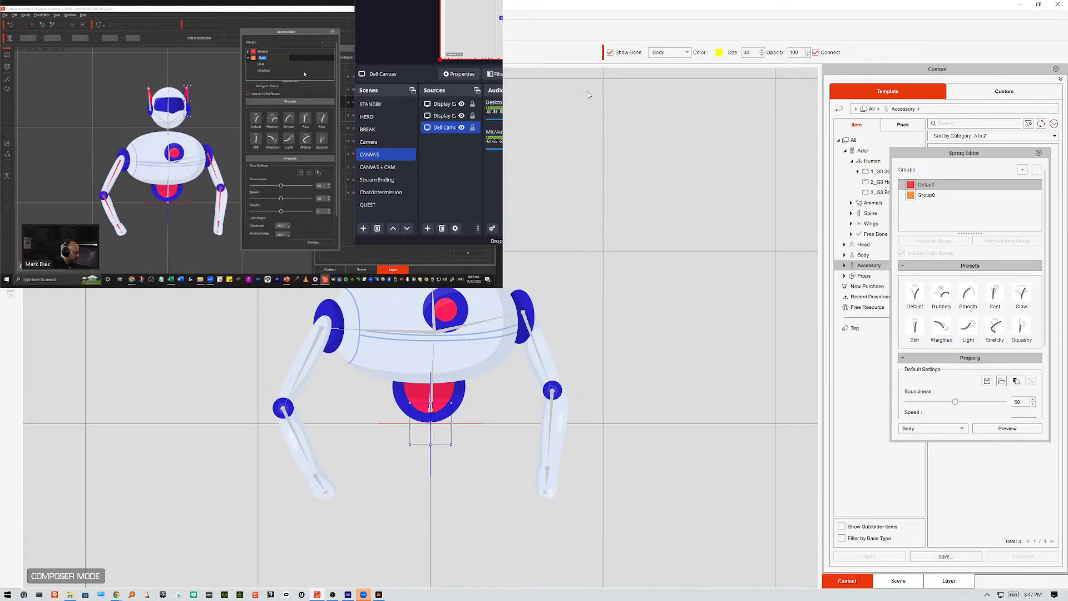
left_click(933, 198)
double_click(935, 198)
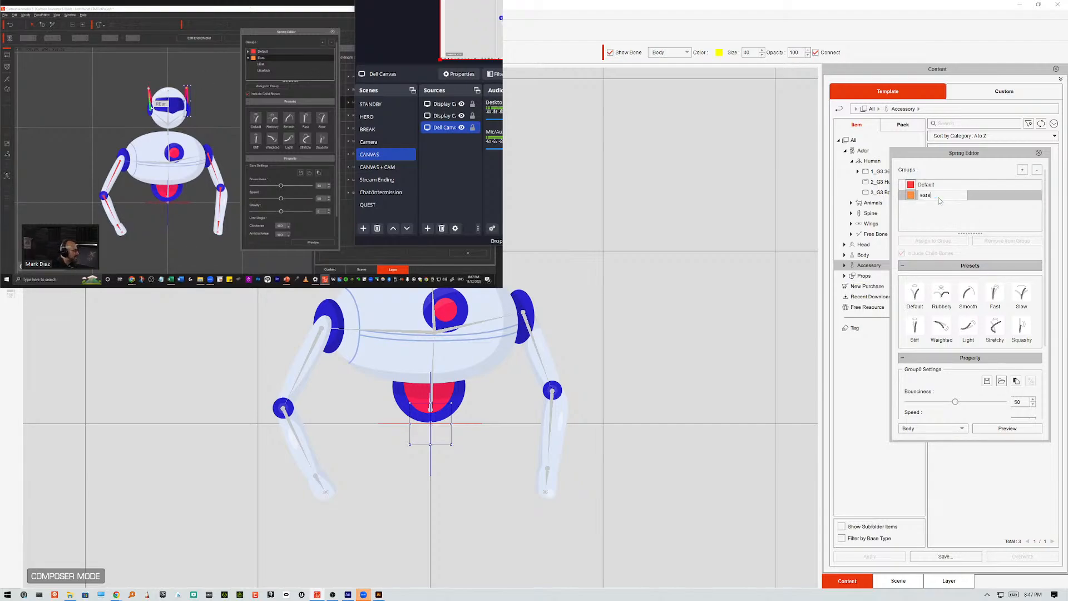
key("Return")
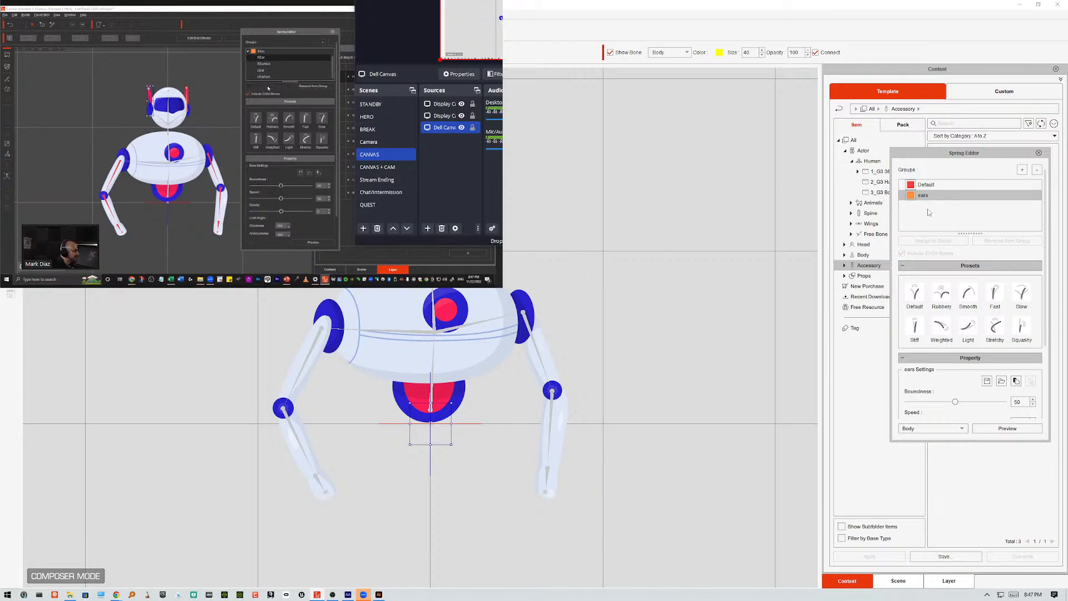
Assign the robot's right and left ear bones, including their child bones, to the ears spring group
left_click(389, 192)
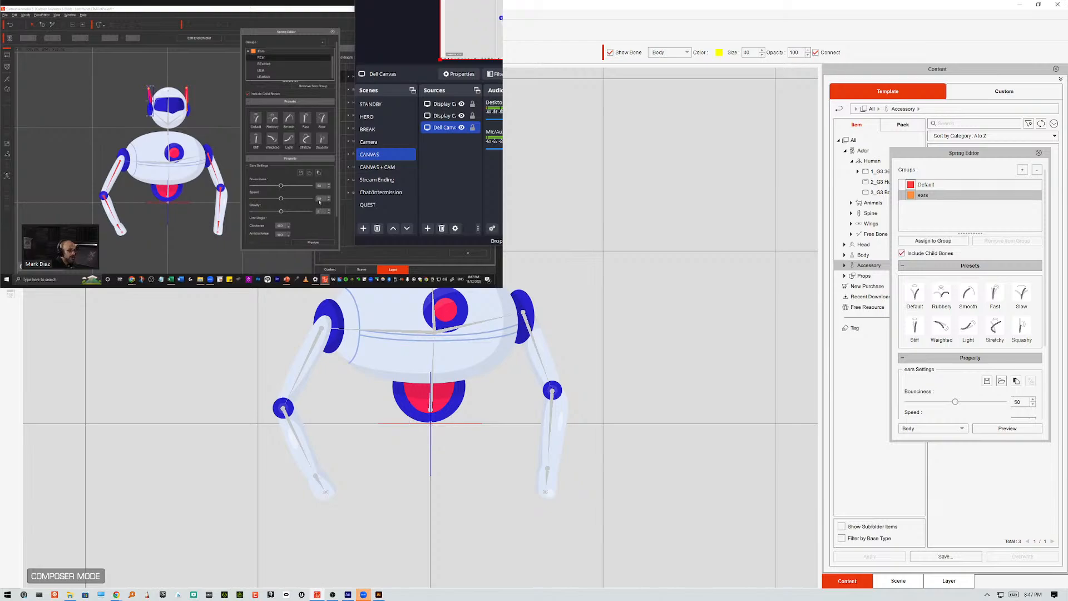
left_click(928, 242)
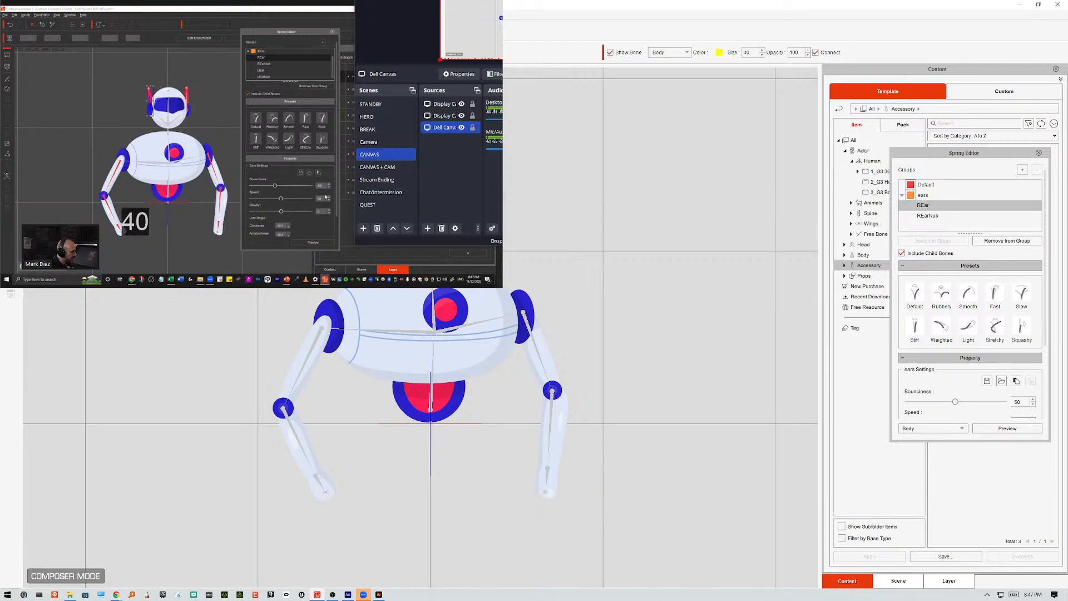
left_click(933, 240)
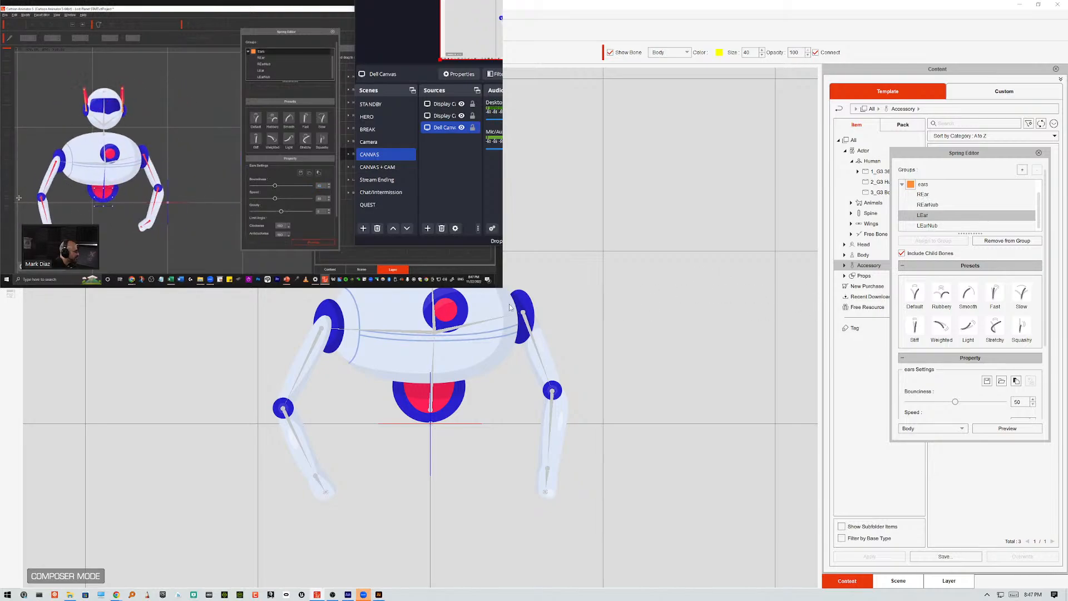
Preview the ears group's spring motion by moving the robot's body
left_click(446, 404)
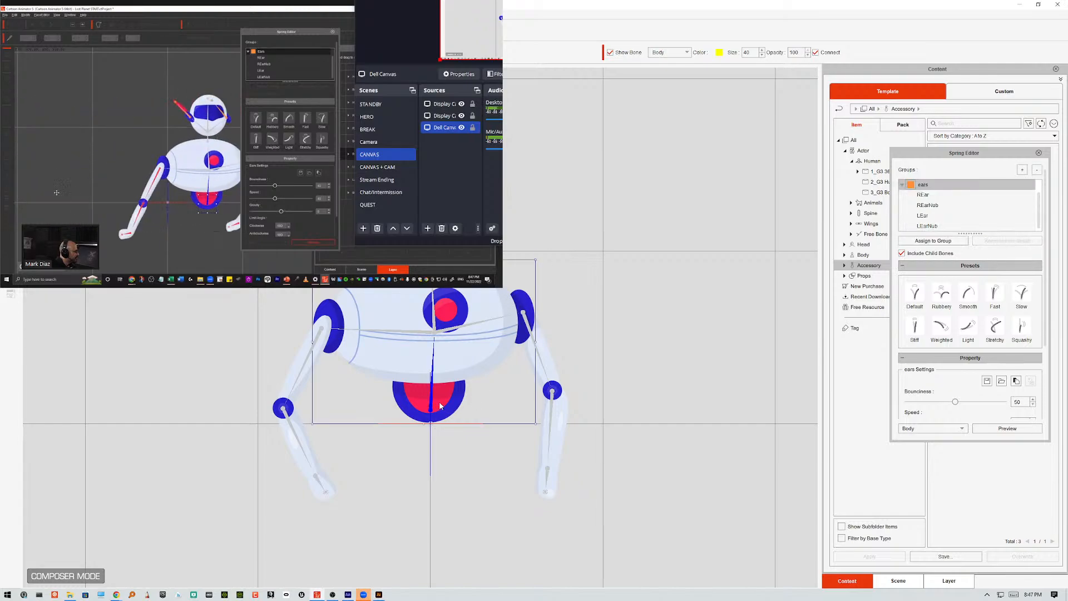
mouse_move(446, 404)
left_mouse_down()
mouse_move(426, 398)
mouse_move(447, 404)
mouse_move(445, 414)
mouse_move(431, 405)
mouse_move(441, 417)
left_mouse_up()
left_click(1007, 429)
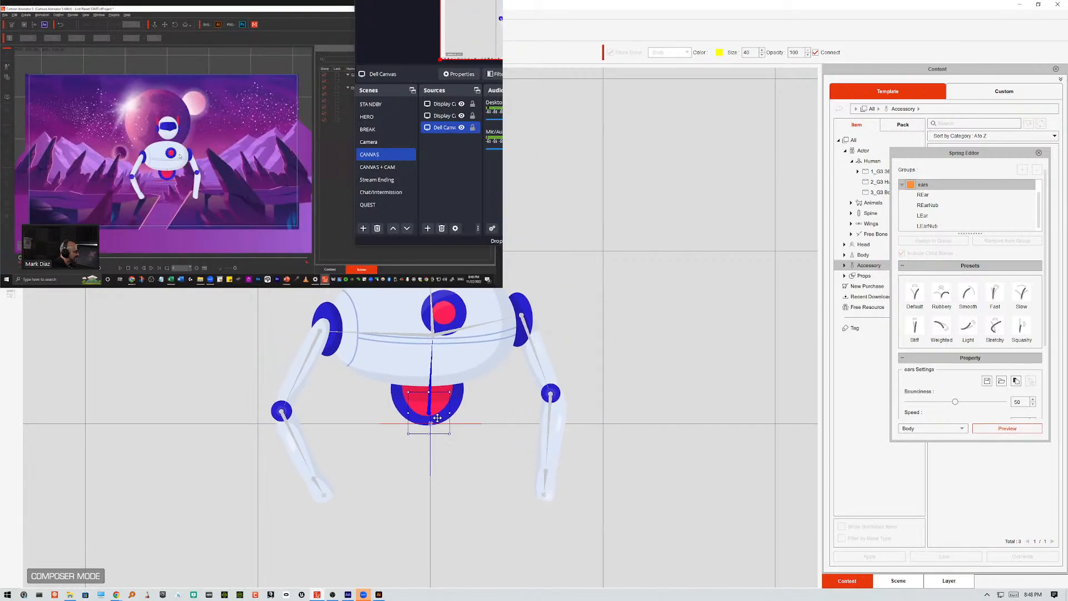
Collapse the ears group and apply the Rubbery preset to the Default spring group
left_click(903, 185)
left_click(942, 186)
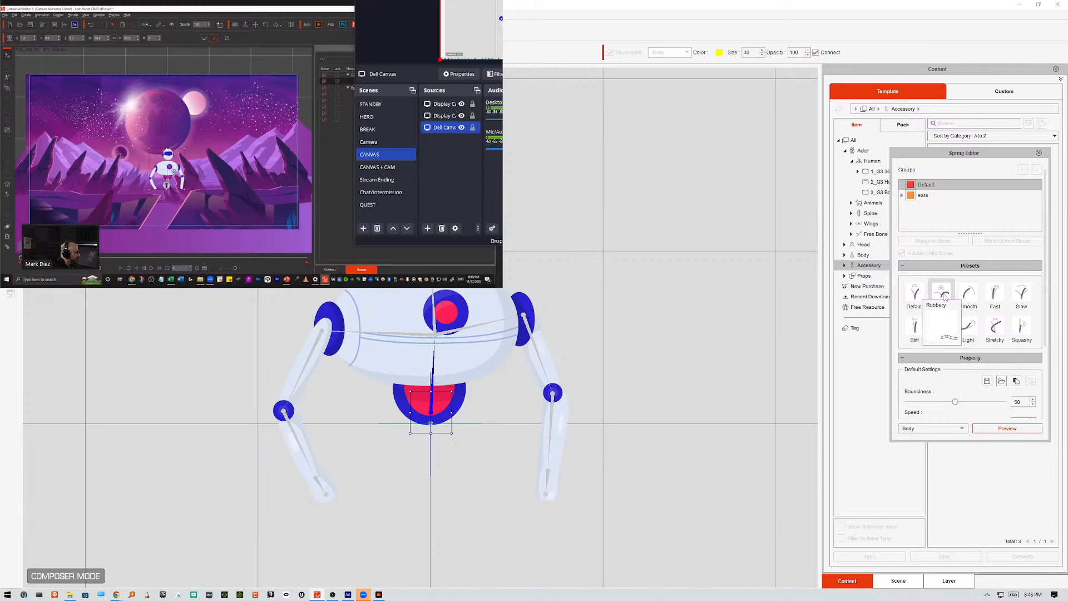
left_click(943, 295)
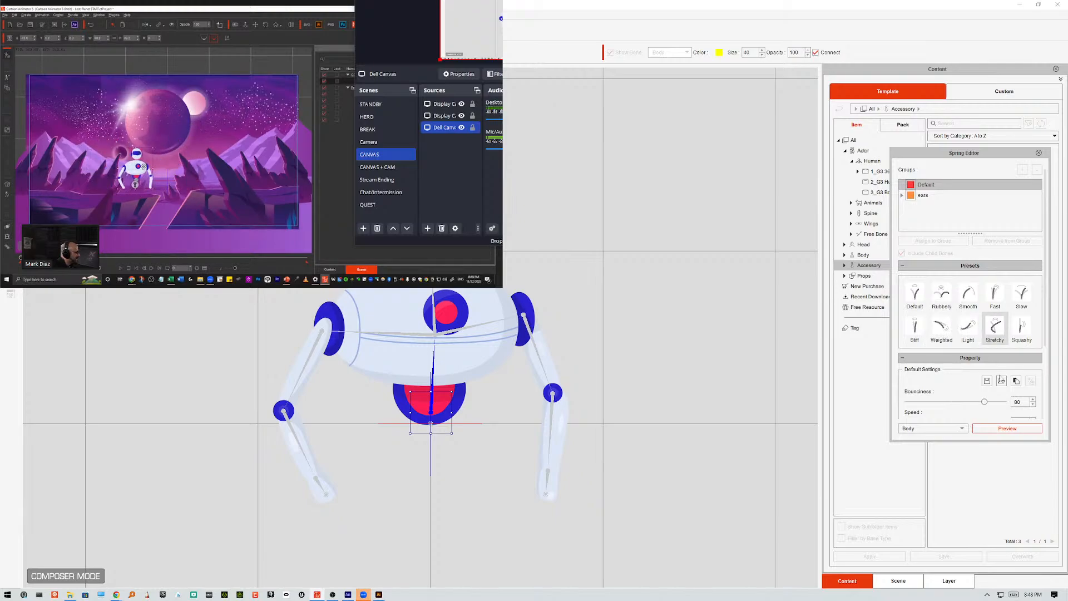
Exit the preview and assign the robot's Body bone with its child bones to the Default spring group
left_click(1010, 428)
mouse_move(422, 389)
left_mouse_down()
mouse_move(520, 389)
mouse_move(423, 390)
left_mouse_up()
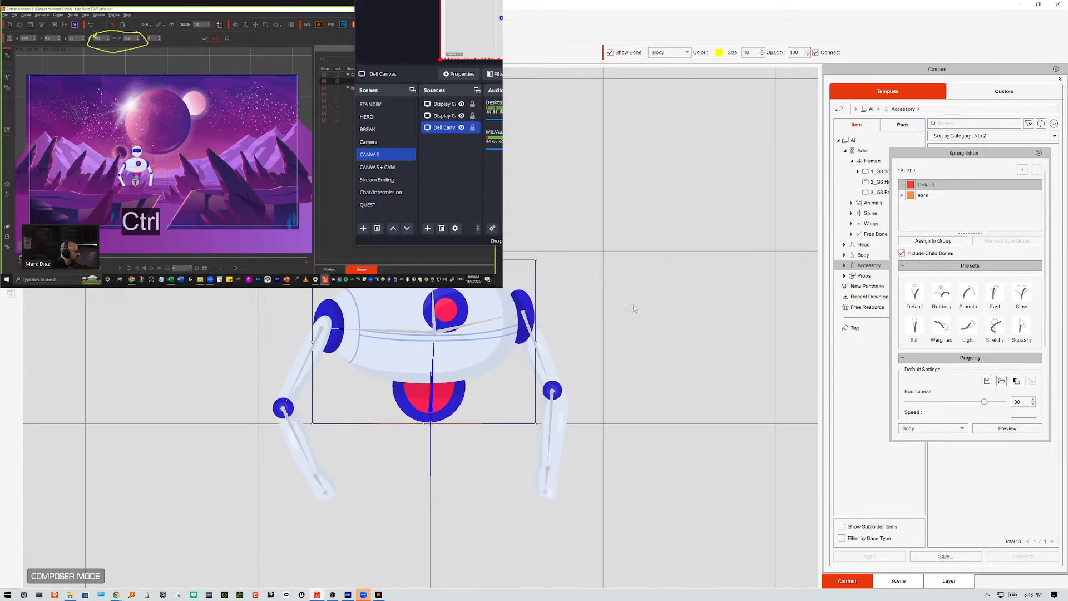
left_click(933, 243)
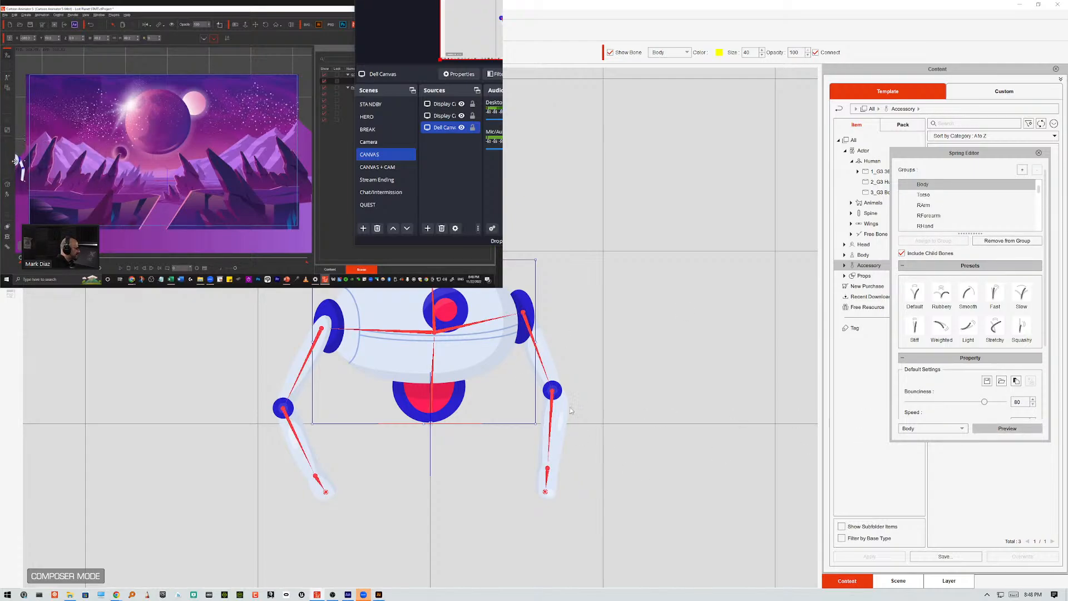
Preview the Default group's springs by moving the robot's body down and back up
left_click(1007, 429)
mouse_move(438, 393)
left_mouse_down()
mouse_move(511, 386)
mouse_move(409, 384)
mouse_move(640, 339)
mouse_move(440, 384)
mouse_move(456, 402)
mouse_move(433, 406)
left_mouse_up()
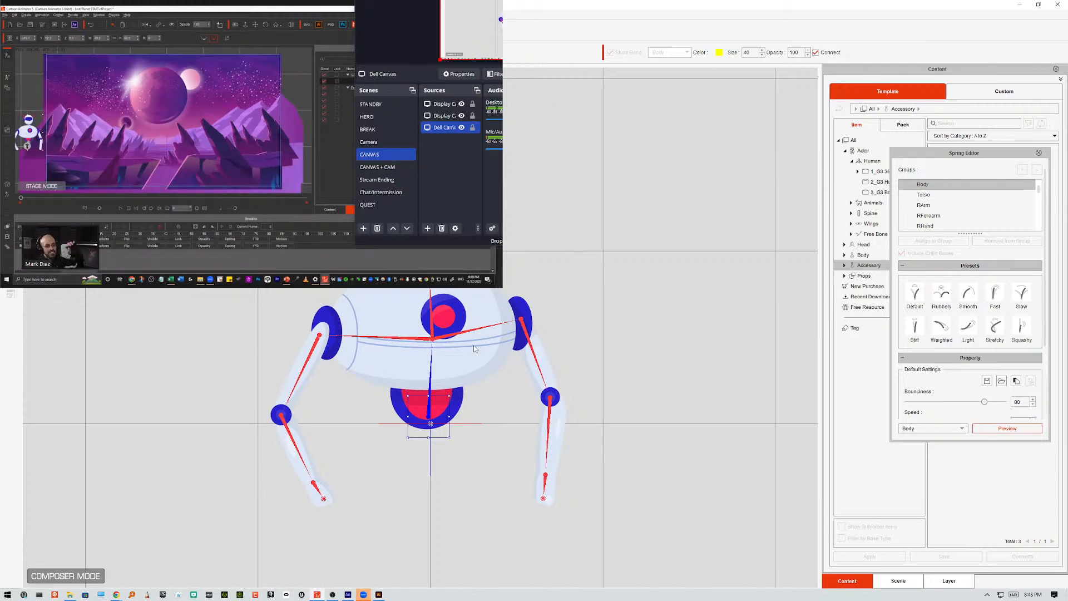
left_click_drag(424, 423, 444, 482)
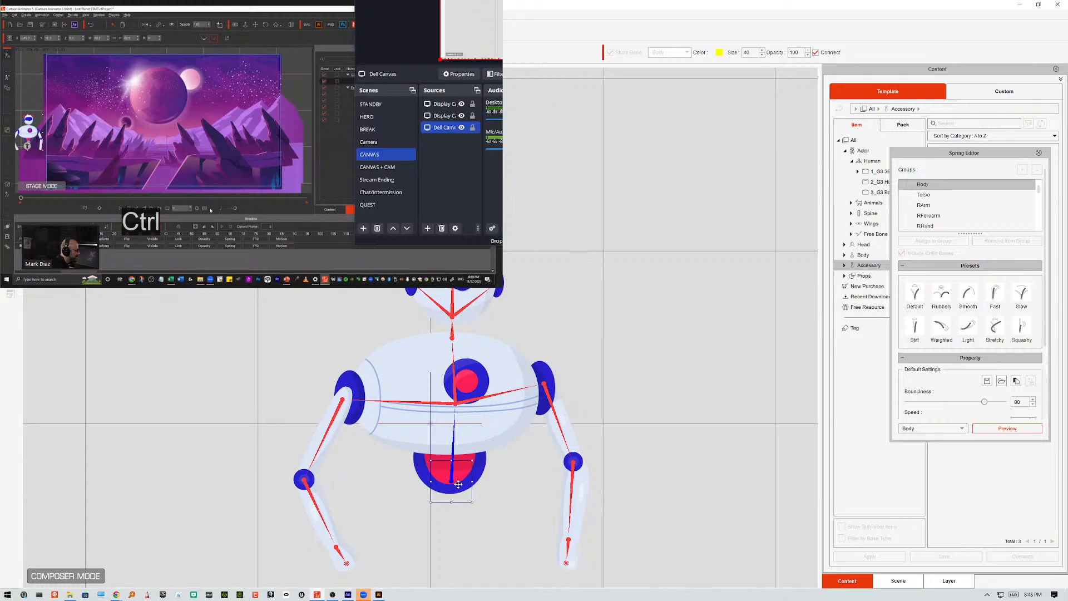
left_click_drag(457, 484, 436, 425)
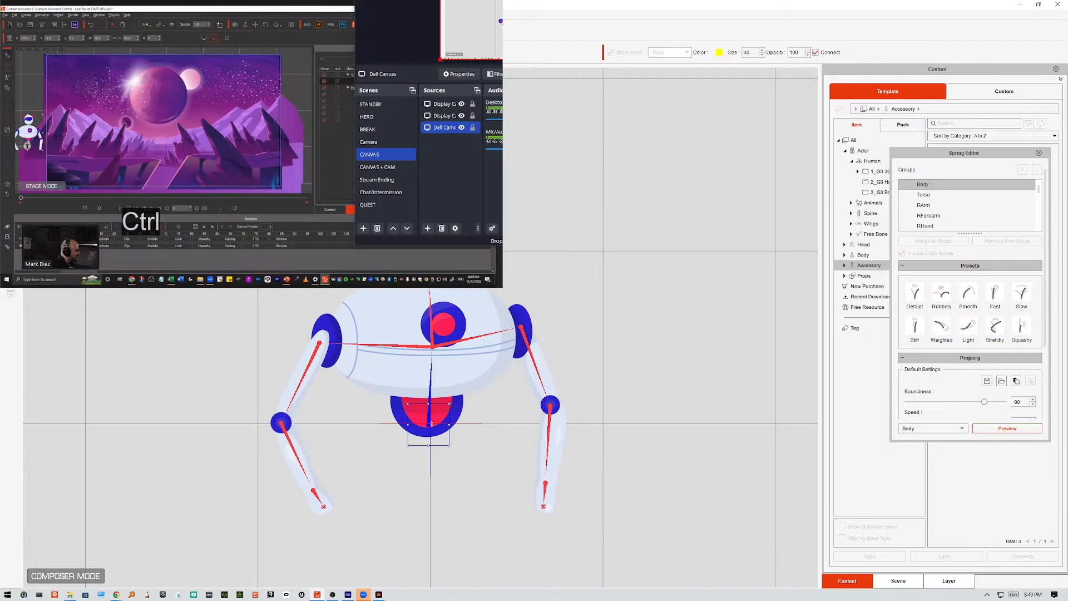
Enlarge the Display Capture 2 overlay in OBS and move the Display Capture 3 webcam to the canvas's lower-left corner
left_click(500, 25)
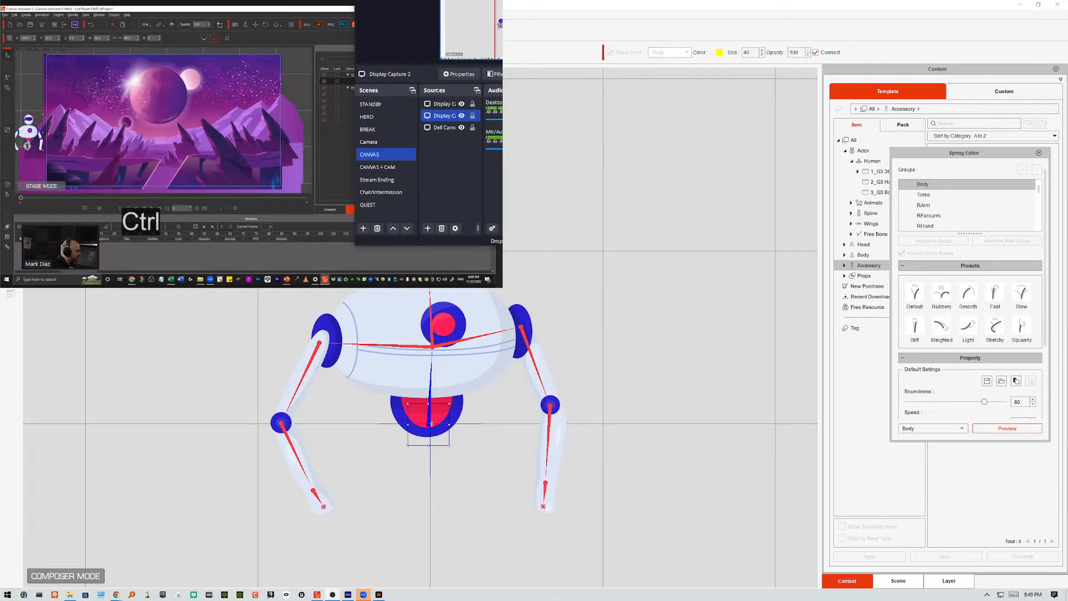
left_click_drag(500, 23, 576, 24)
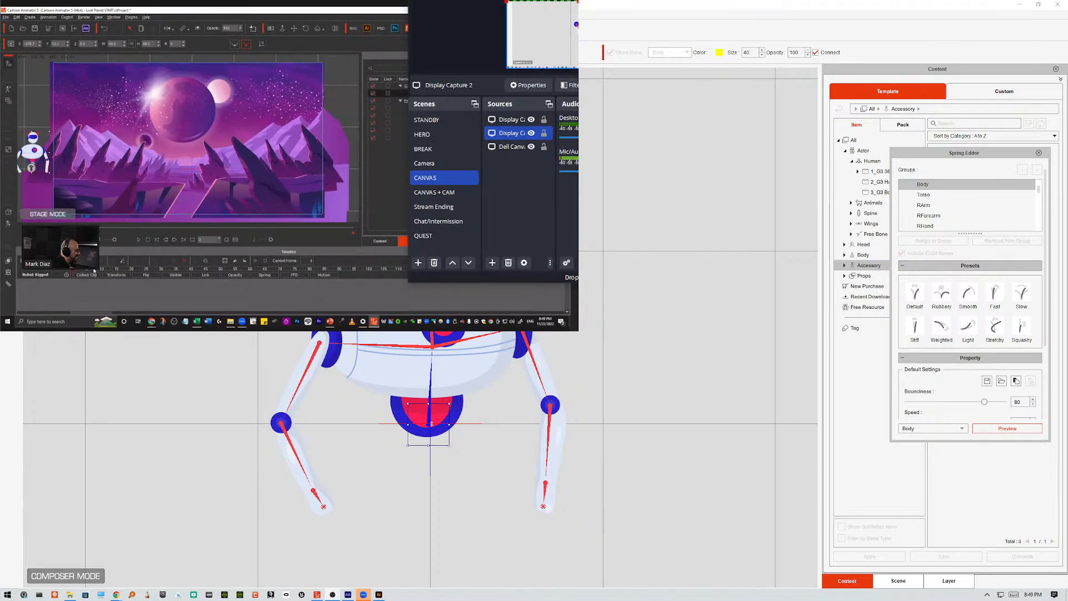
left_click(511, 146)
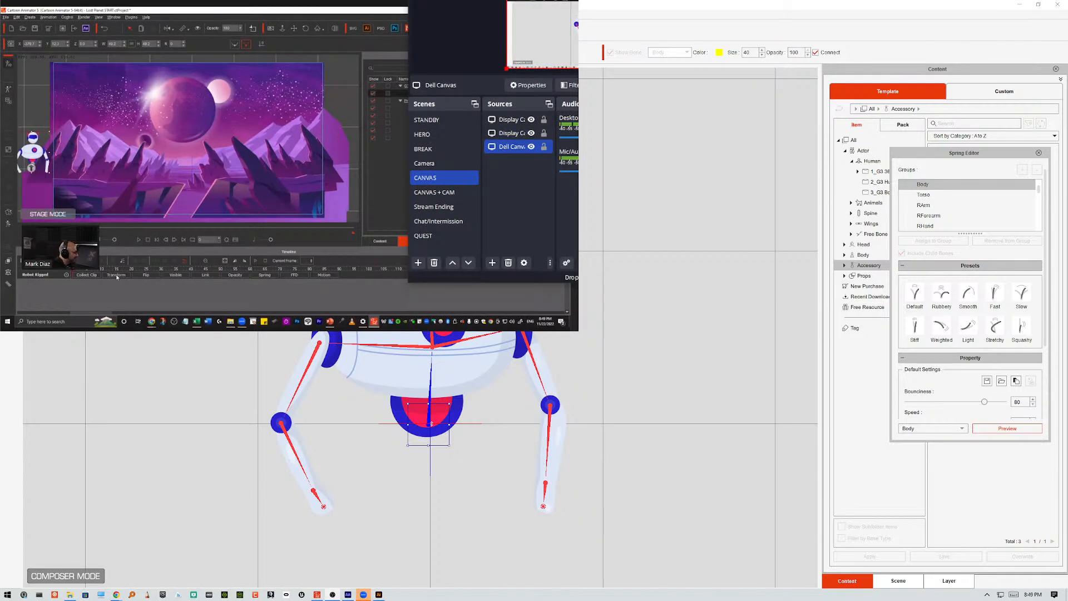
left_click(511, 119)
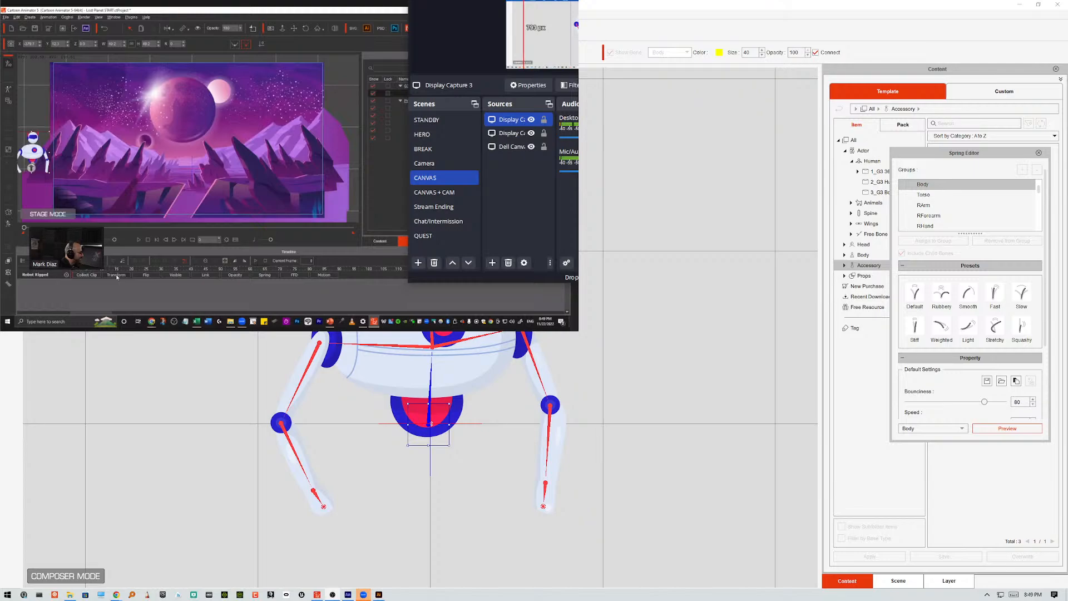
left_click_drag(534, 0, 545, 46)
Scale the Display Capture 2 shared-screen overlay up further to cover over half of the canvas width
left_click(512, 133)
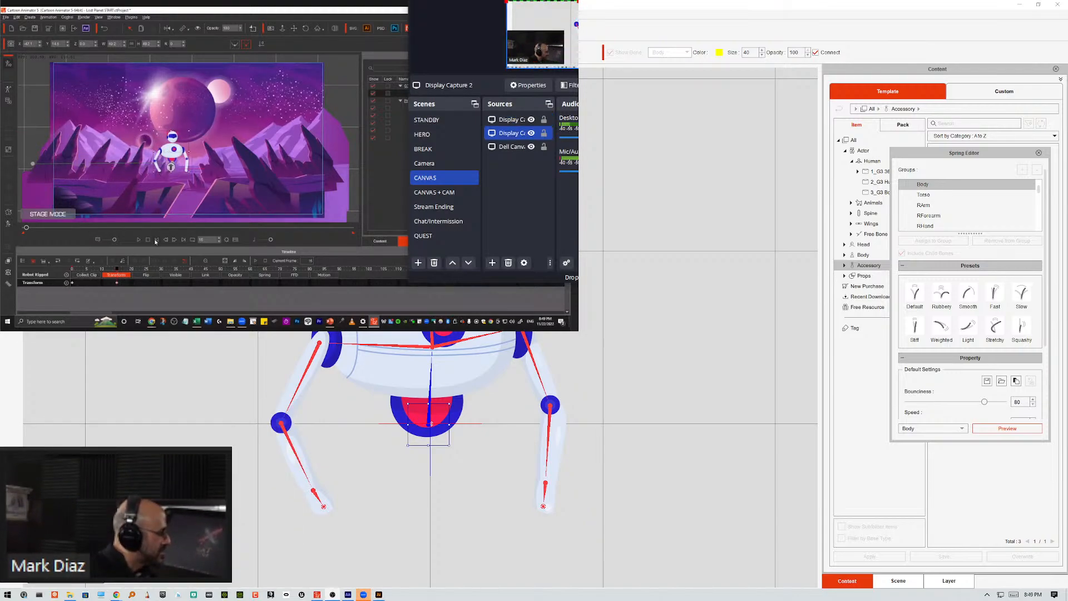
left_click_drag(651, 1, 638, 0)
left_click_drag(524, 300, 655, 374)
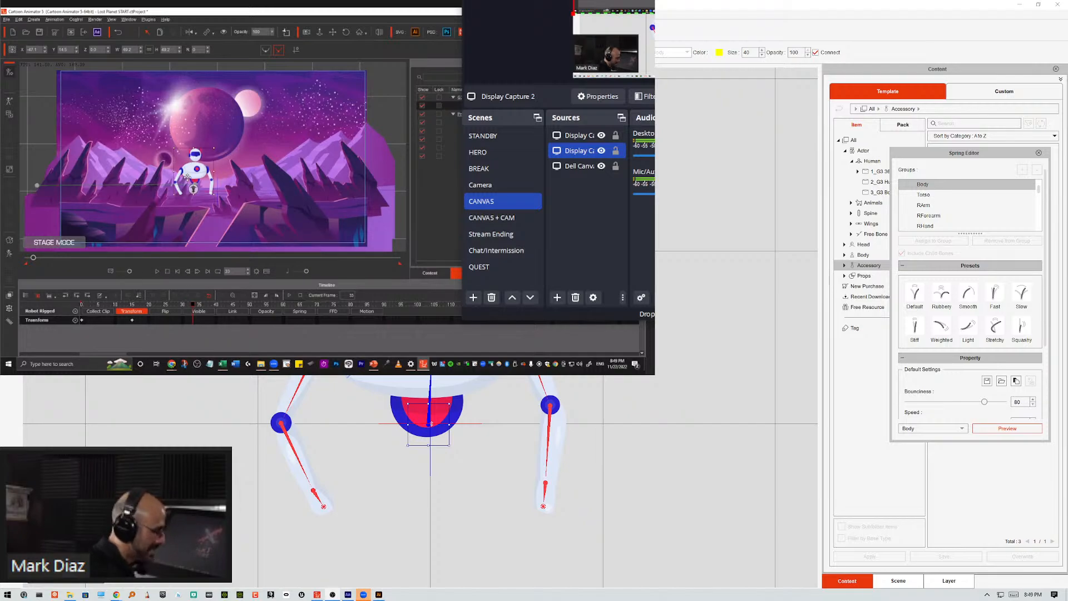
Open the 2D Motion Key Editor for the robot on the shared screen and reposition its body for a key
key("k")
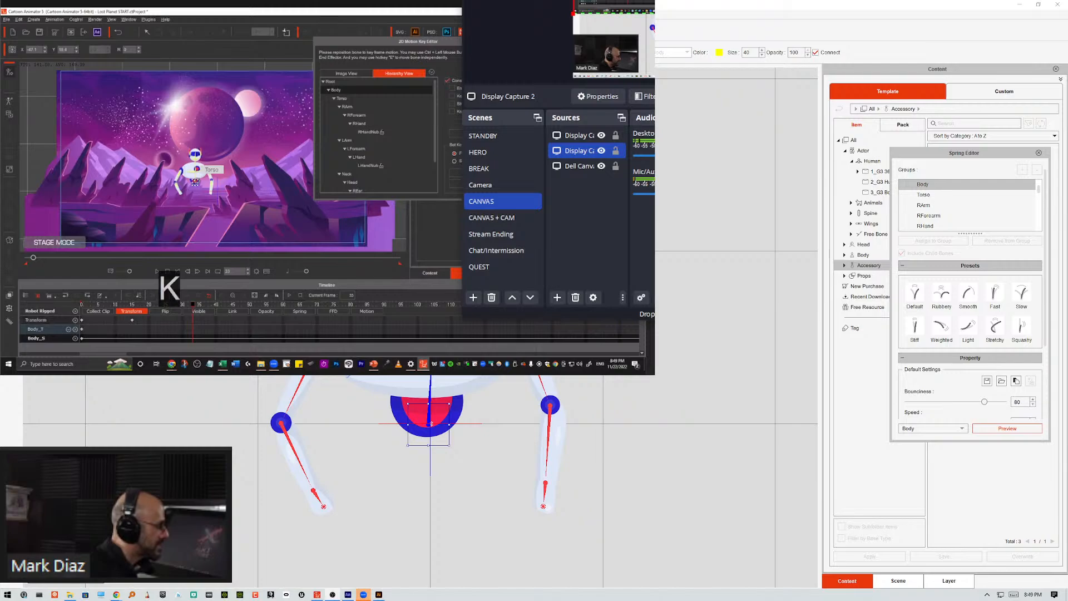
right_click(197, 155, "alt")
mouse_move(187, 193)
left_mouse_down()
mouse_move(195, 187)
mouse_move(123, 177)
mouse_move(238, 181)
mouse_move(236, 167)
mouse_move(136, 173)
mouse_move(172, 170)
mouse_move(189, 184)
left_mouse_up()
End the local spring preview and leave the Composer for the stage, selecting the robot there
left_click(1008, 428)
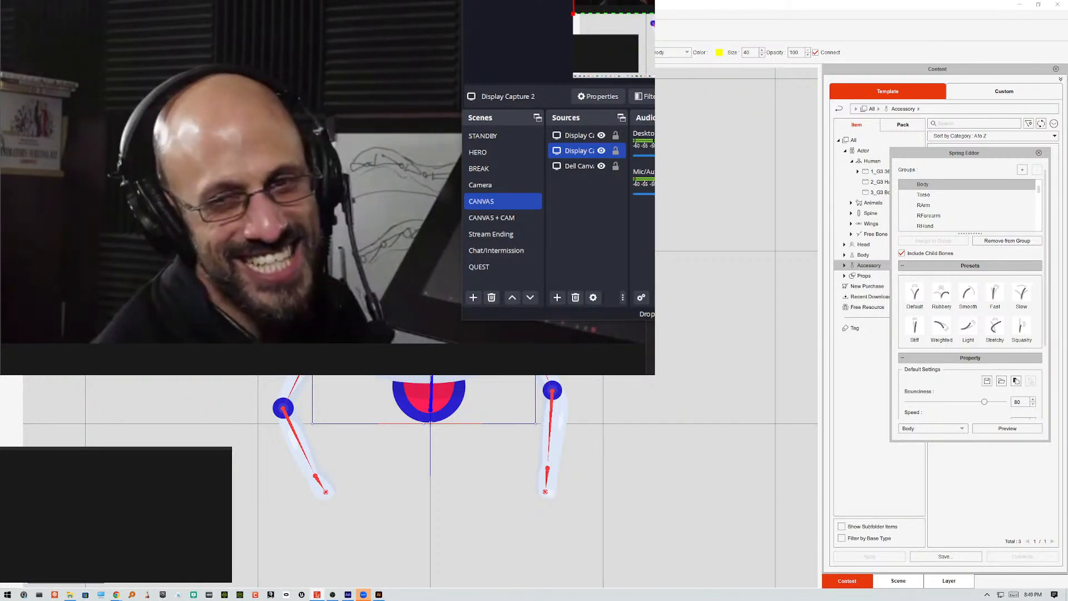
left_click(1039, 153)
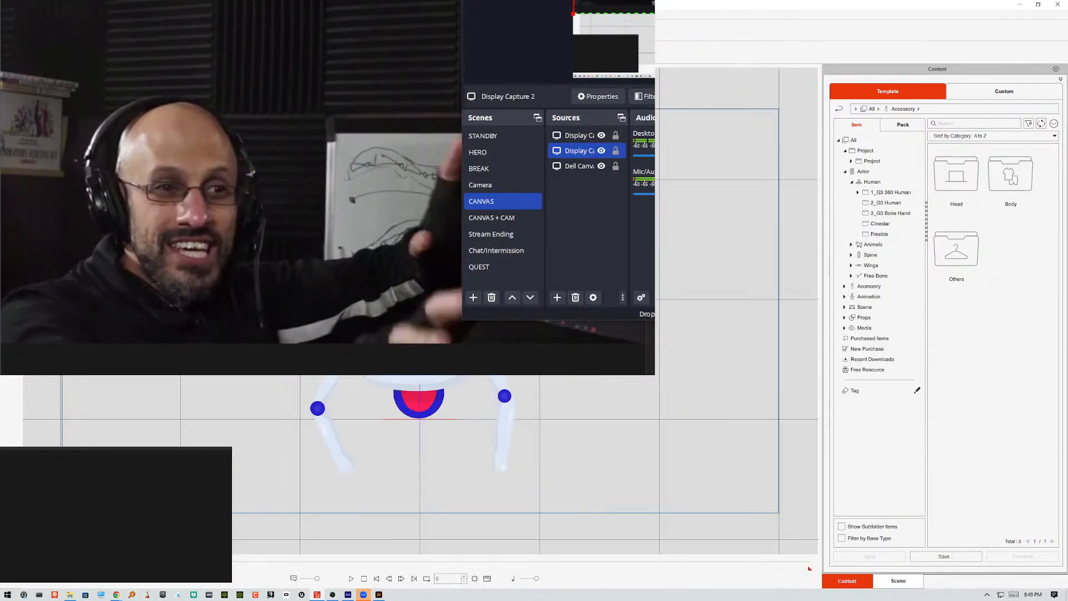
left_click(435, 385)
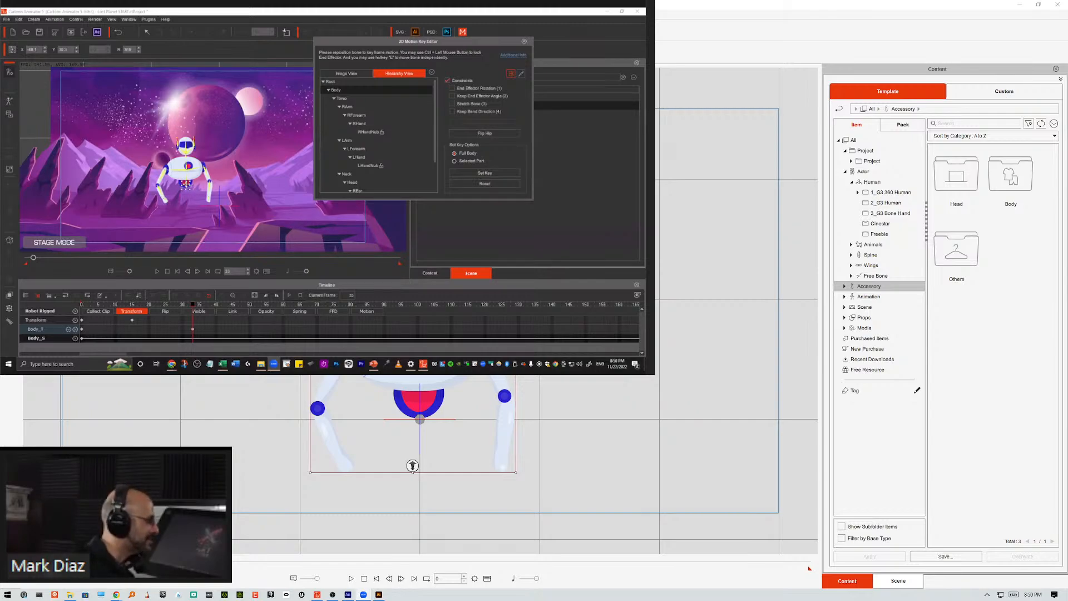
Move the robot's body toward the scene's left side with the 2D Motion Key Editor on the shared screen
left_click_drag(186, 184, 143, 193)
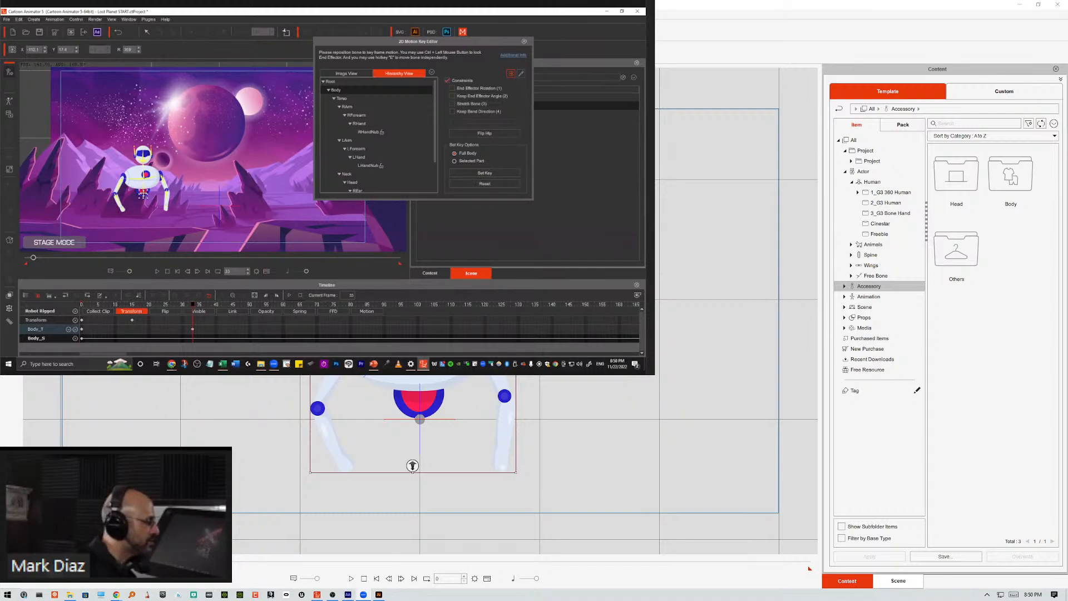
Shift the robot's body slightly further into the scene with the 2D Motion Key Editor on the shared screen
mouse_move(143, 194)
left_mouse_down()
mouse_move(227, 178)
mouse_move(100, 195)
mouse_move(134, 172)
mouse_move(211, 197)
mouse_move(211, 208)
mouse_move(186, 162)
mouse_move(159, 198)
left_mouse_up()
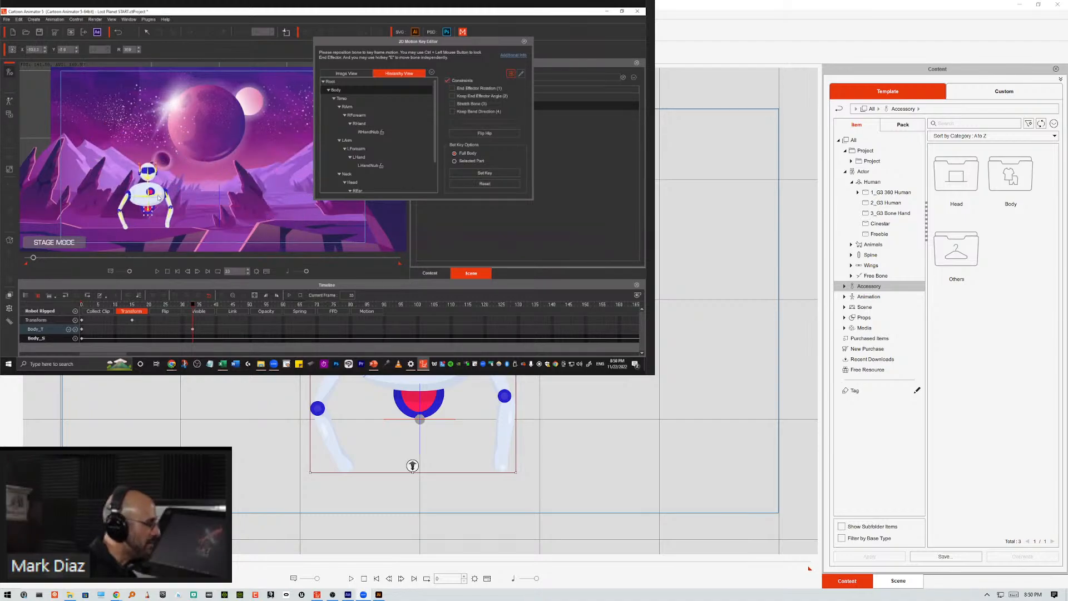
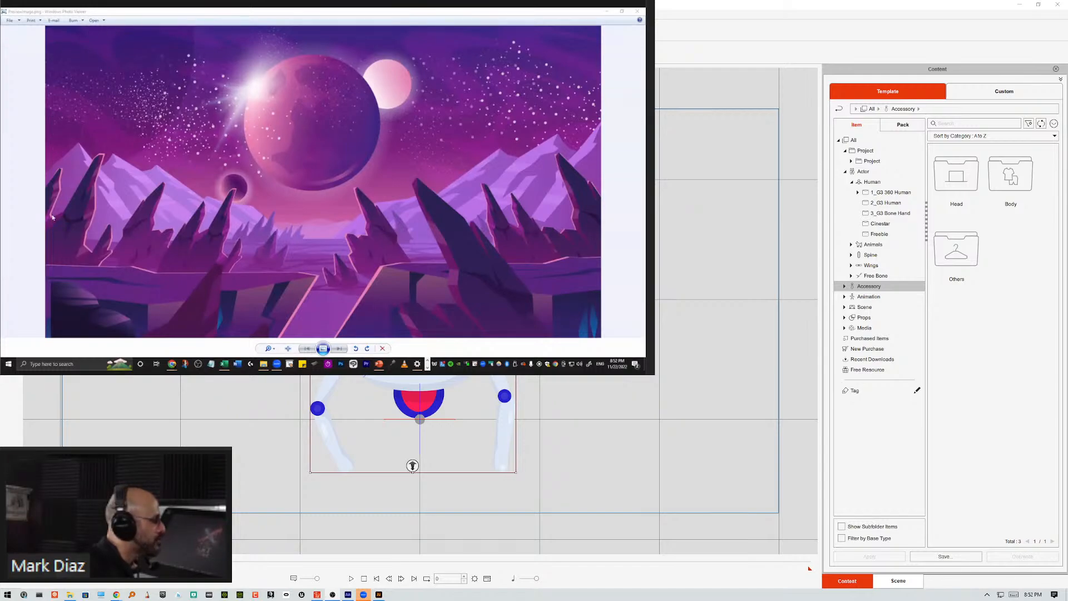
Return the shared screen to Cartoon Animator, place the robot across the scene's left edge and render a preview image
key("alt")
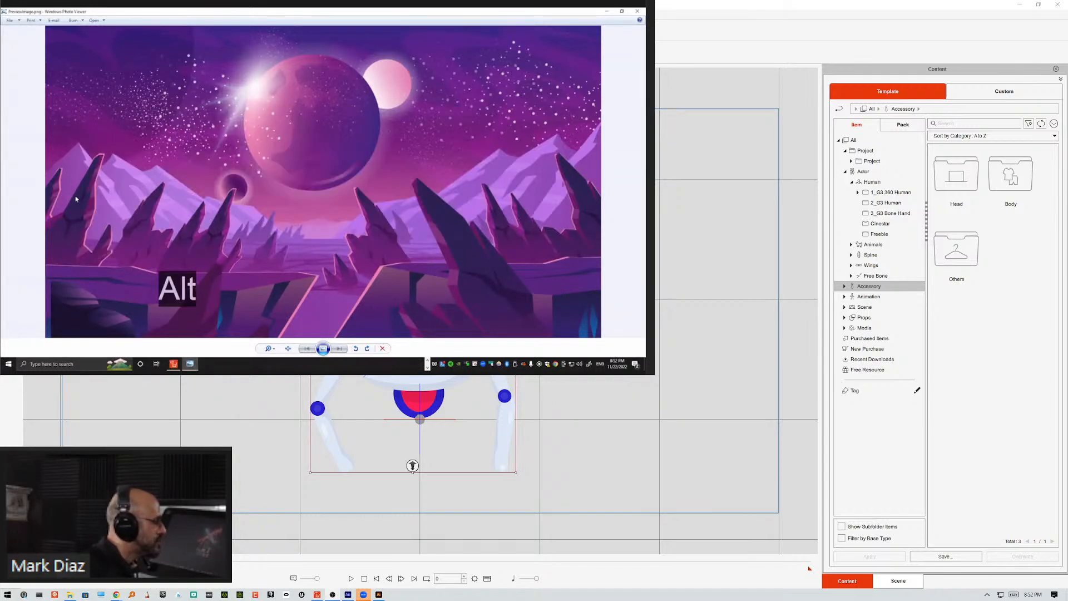
left_click(175, 363)
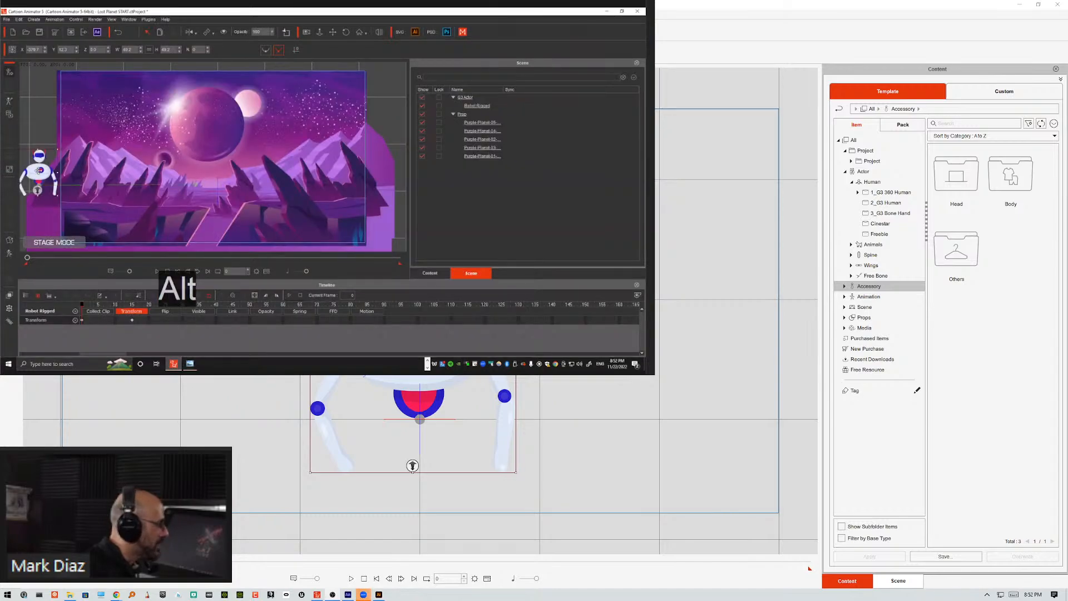
left_click_drag(39, 171, 61, 173)
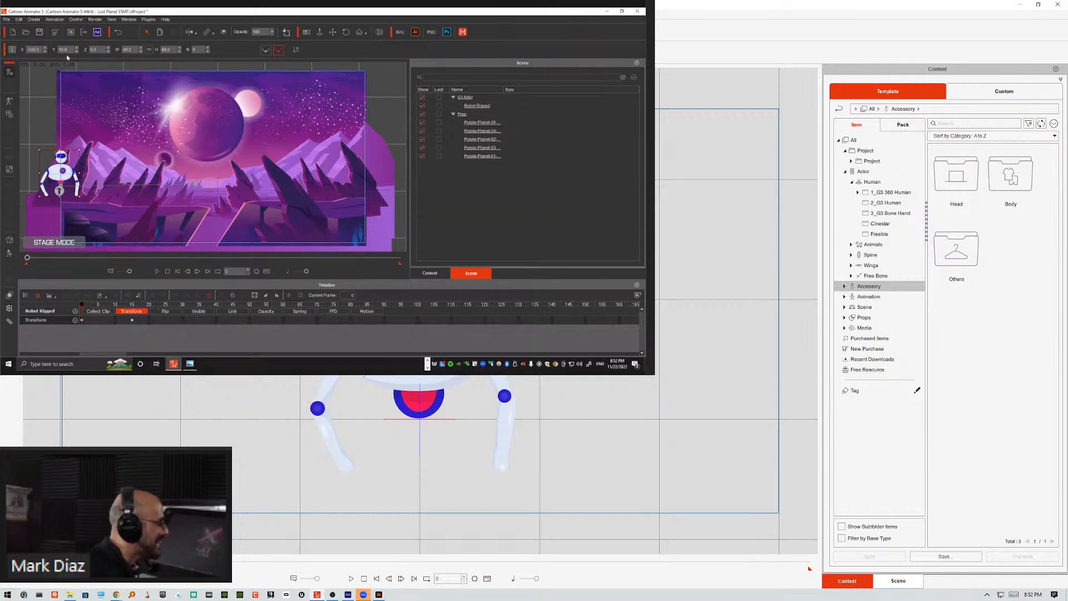
scroll(421, 345, "down", 3)
left_click(70, 32)
Place the local robot across the stage's left edge at about X -324.8, Y 27.7 and hide the content manager
left_click_drag(420, 412, 158, 371)
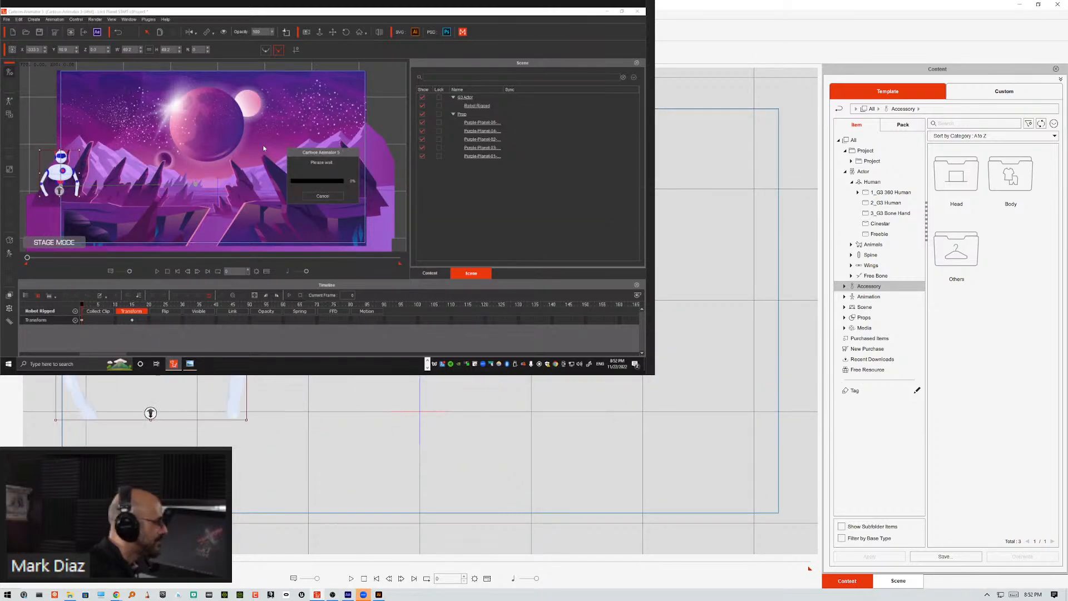
left_click_drag(150, 413, 51, 423)
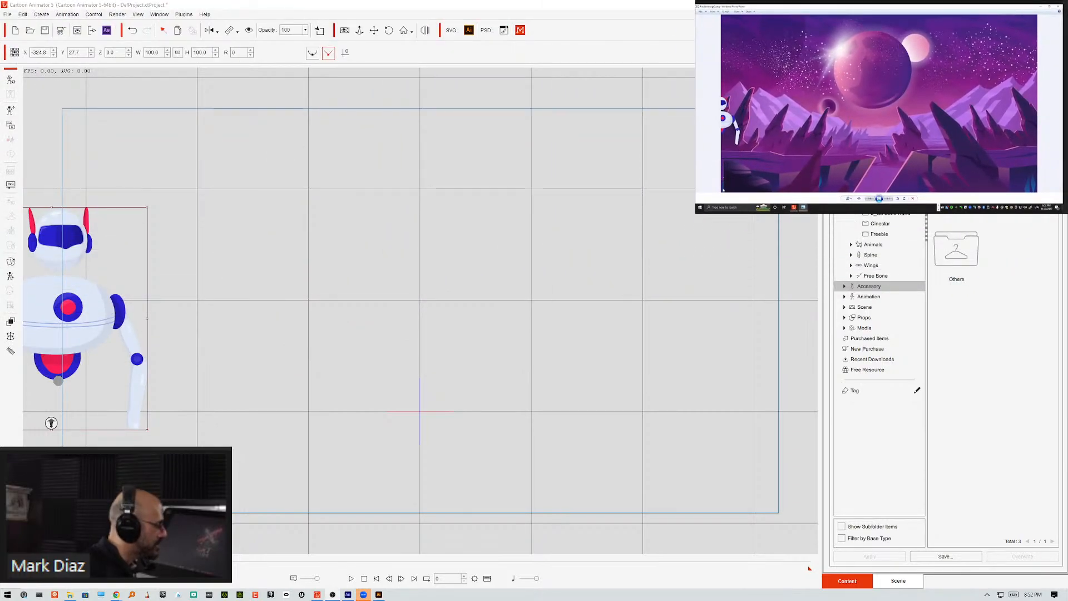
key("F4")
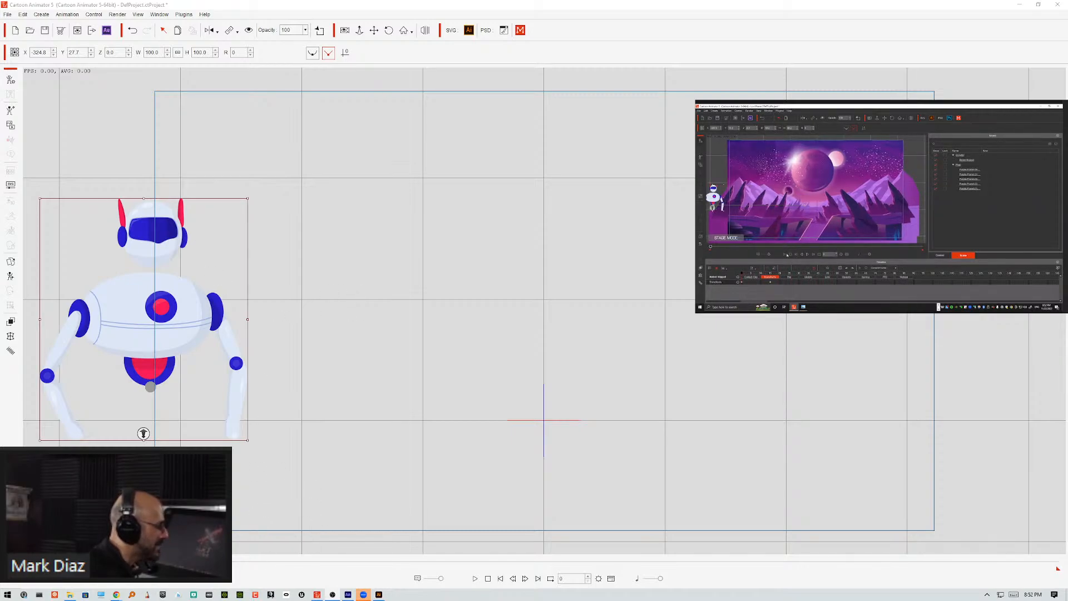
Key the robot near the stage's centre at about X 25.5, Y 27, and reposition that transform key to frame 35 in the timeline
left_click_drag(185, 317, 609, 318)
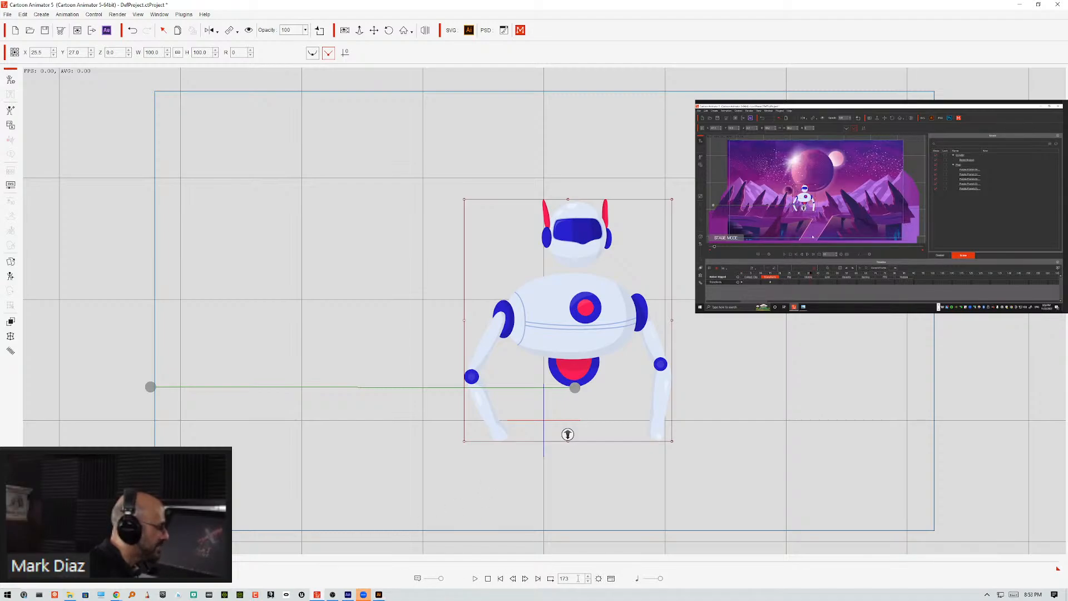
left_click(611, 578)
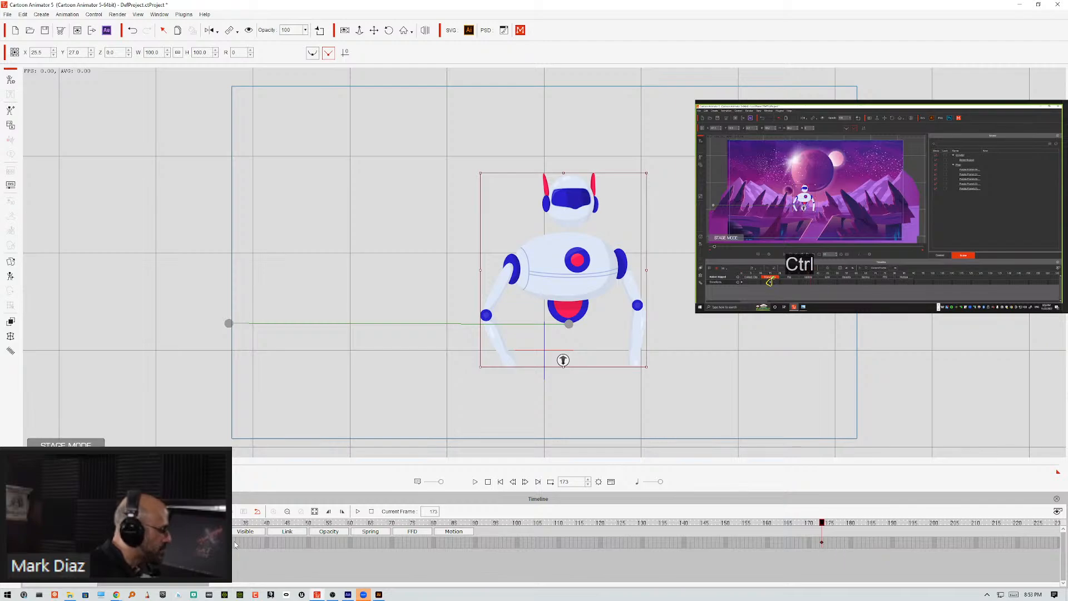
left_click(247, 543)
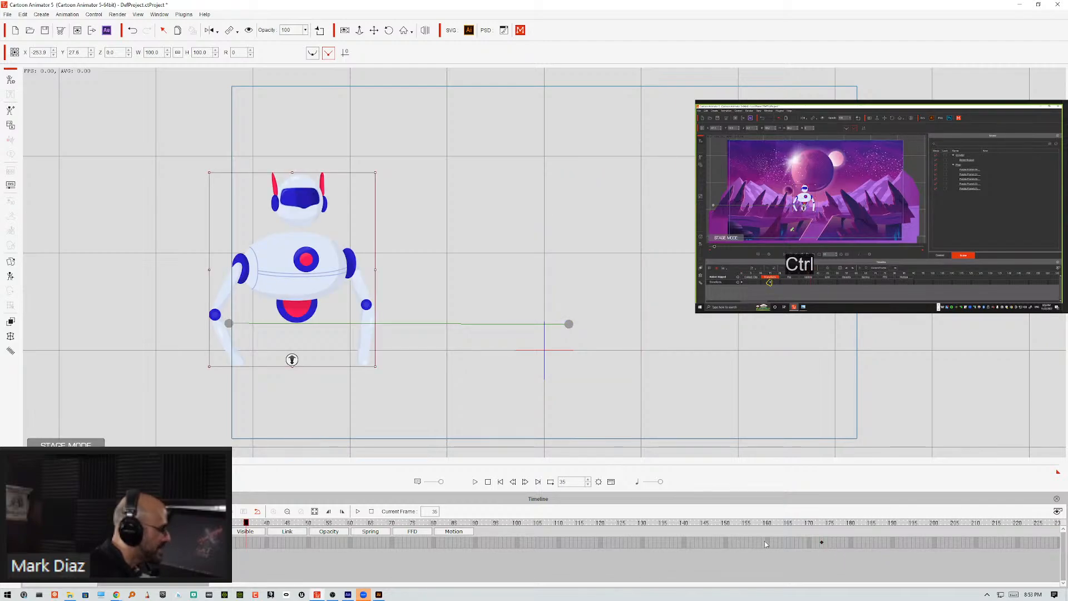
left_click(817, 544)
left_click_drag(818, 544, 247, 551)
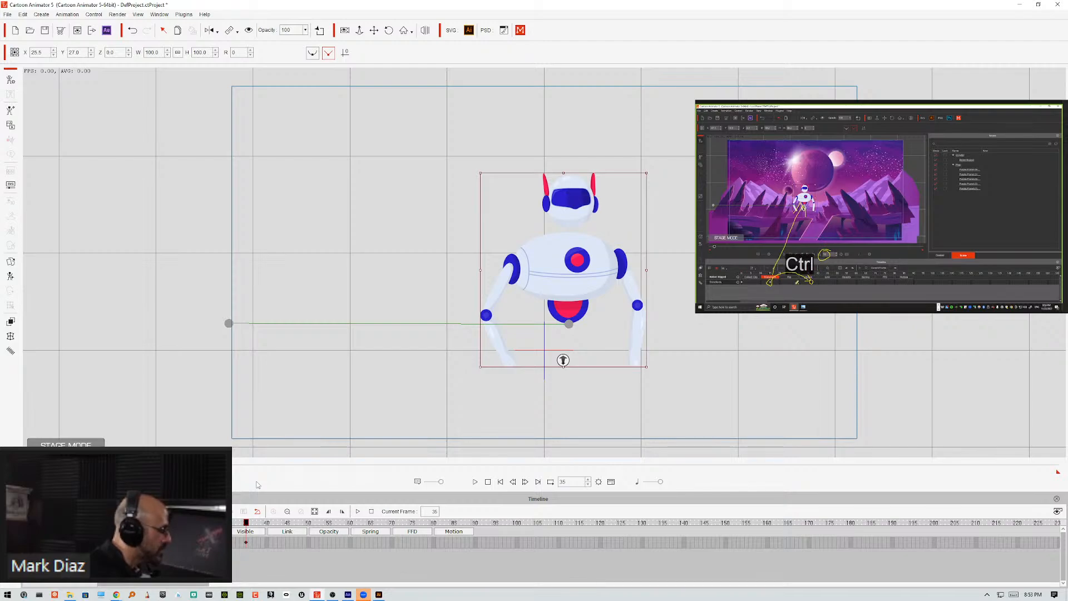
Paste the robot's centre-position key at frame 50 and play back the motion to preview the hold
left_click(309, 543)
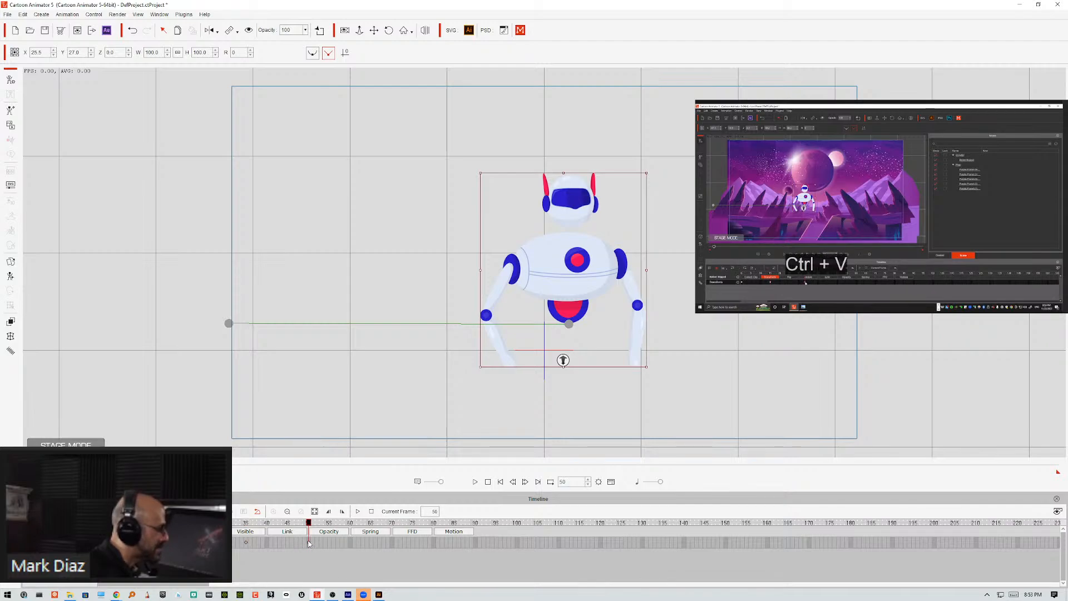
key("ctrl+v")
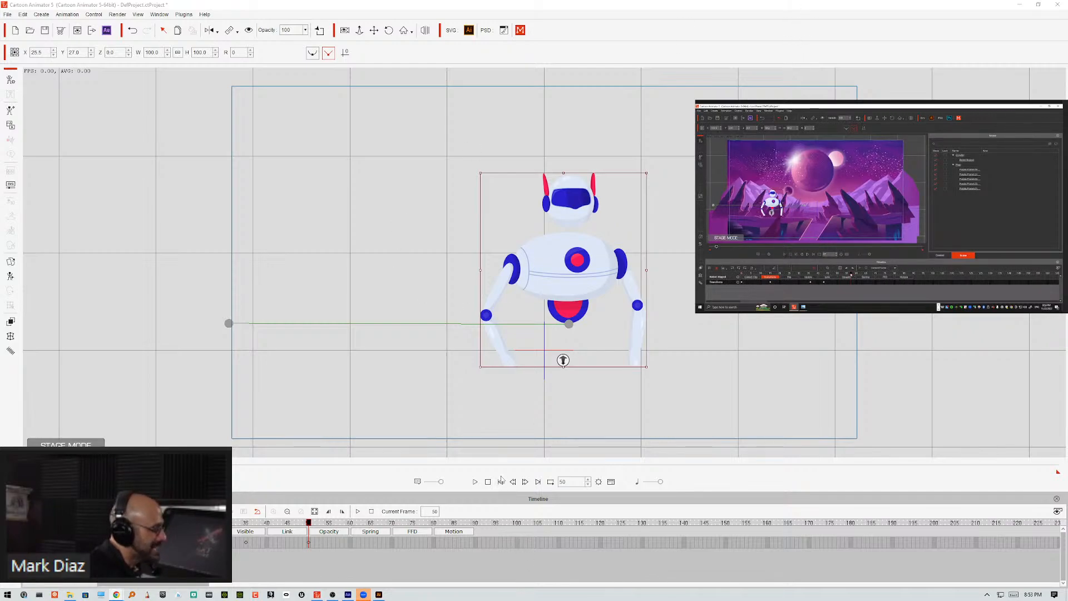
left_click(488, 481)
left_click(475, 482)
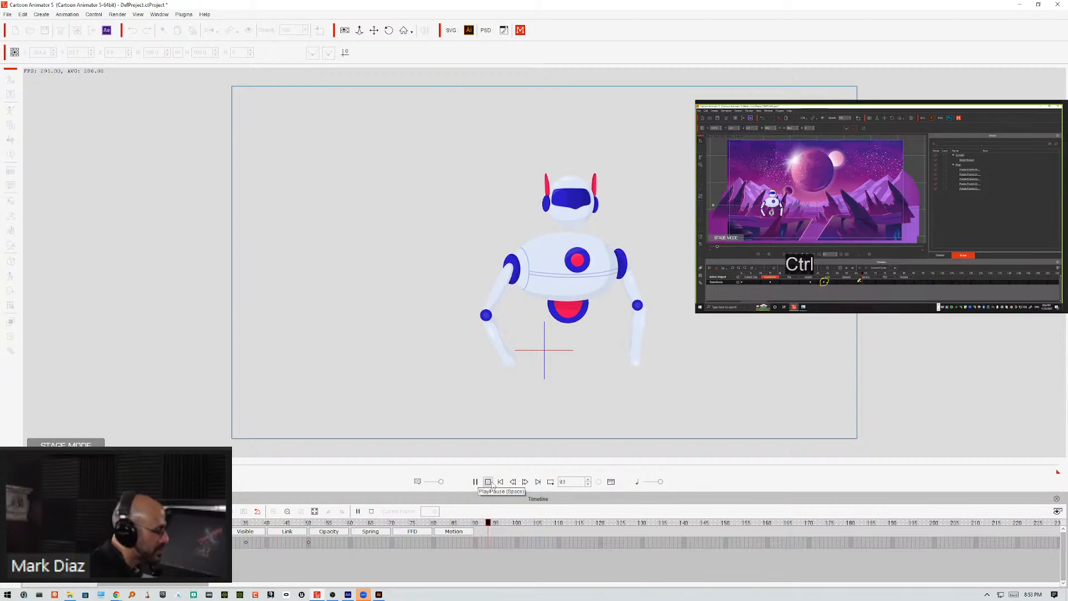
left_click(485, 483)
left_click(476, 482)
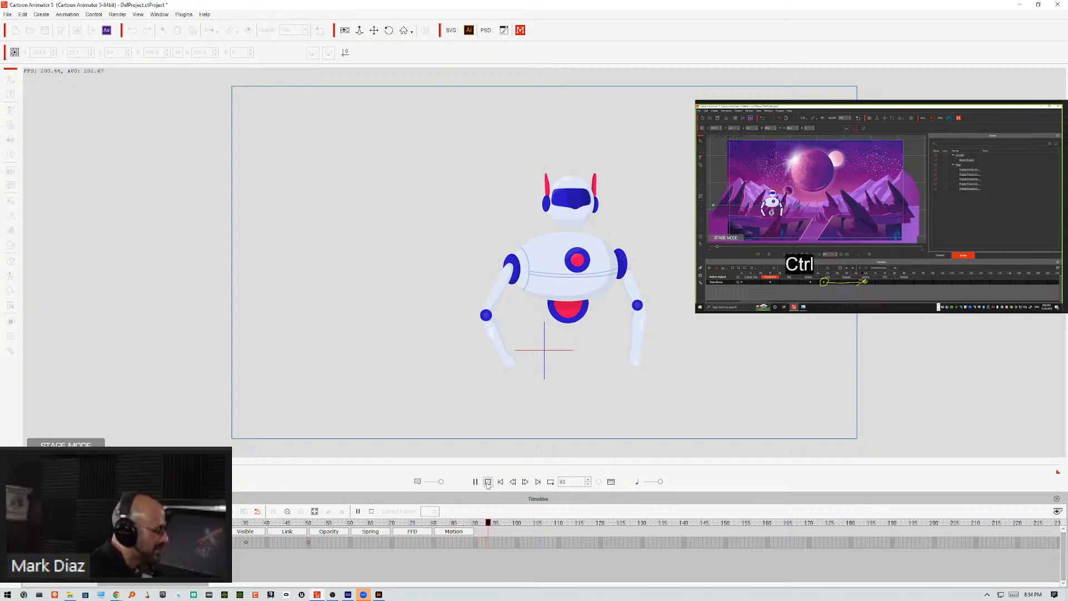
left_click(488, 482)
Shift the robot's two centre-position transform keys earlier, to frames 20 and 30
left_click(333, 549)
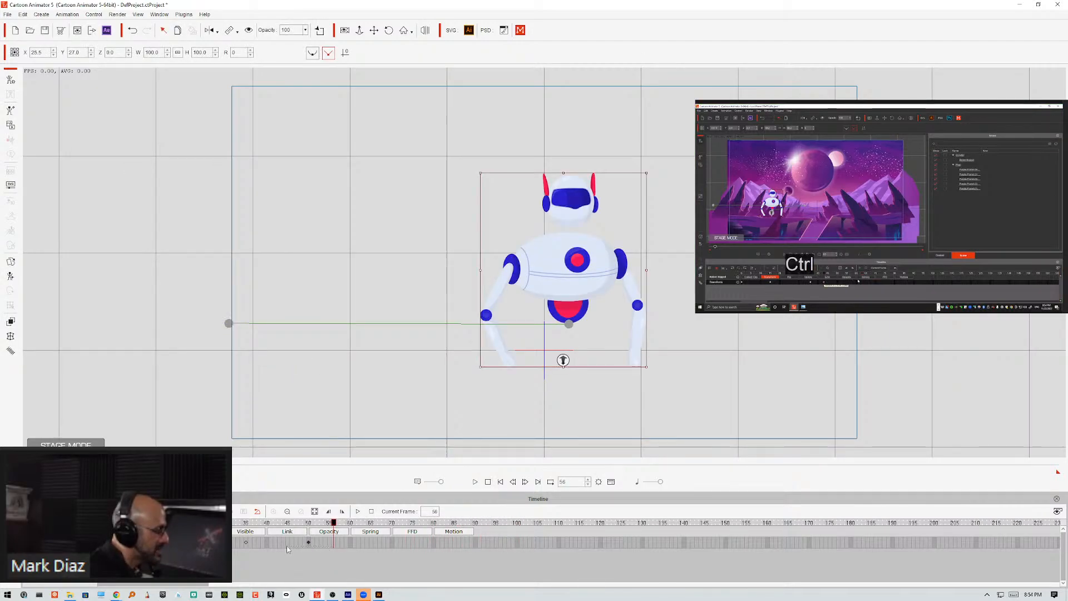
left_click(243, 545)
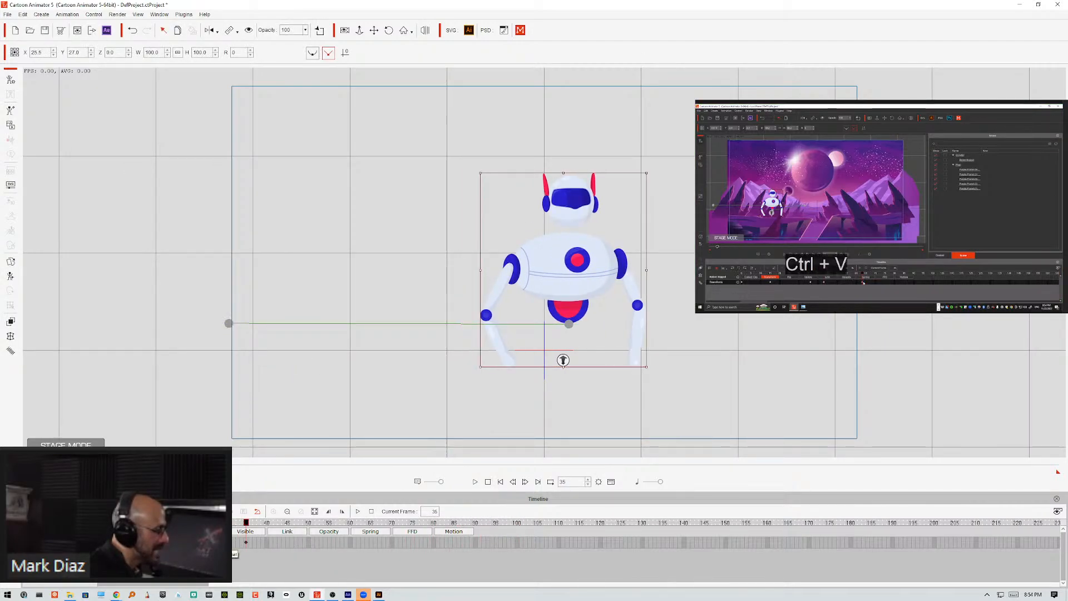
left_click(254, 550)
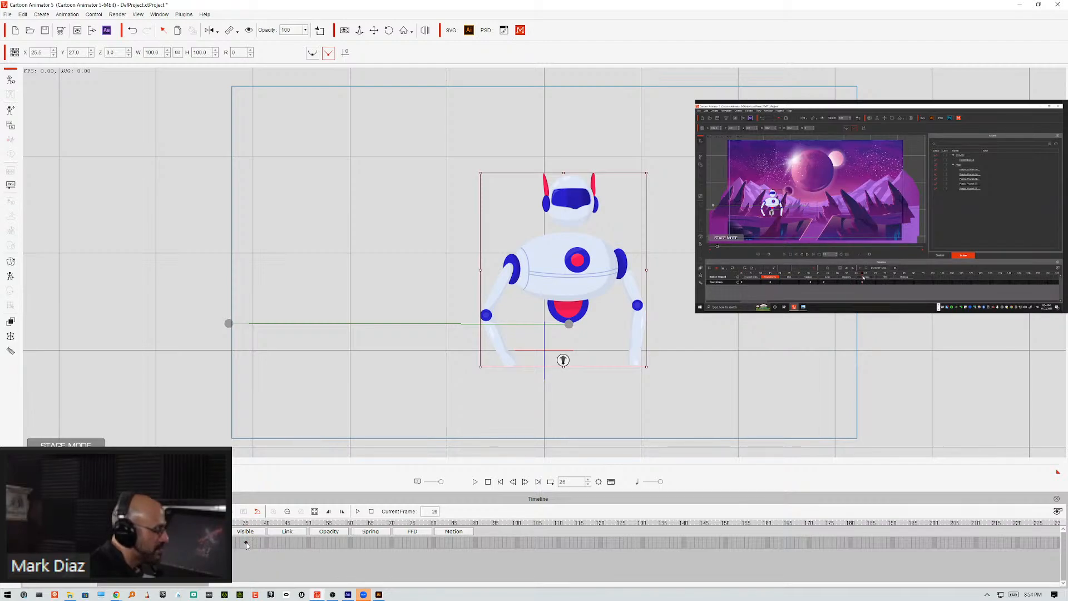
left_click(248, 545)
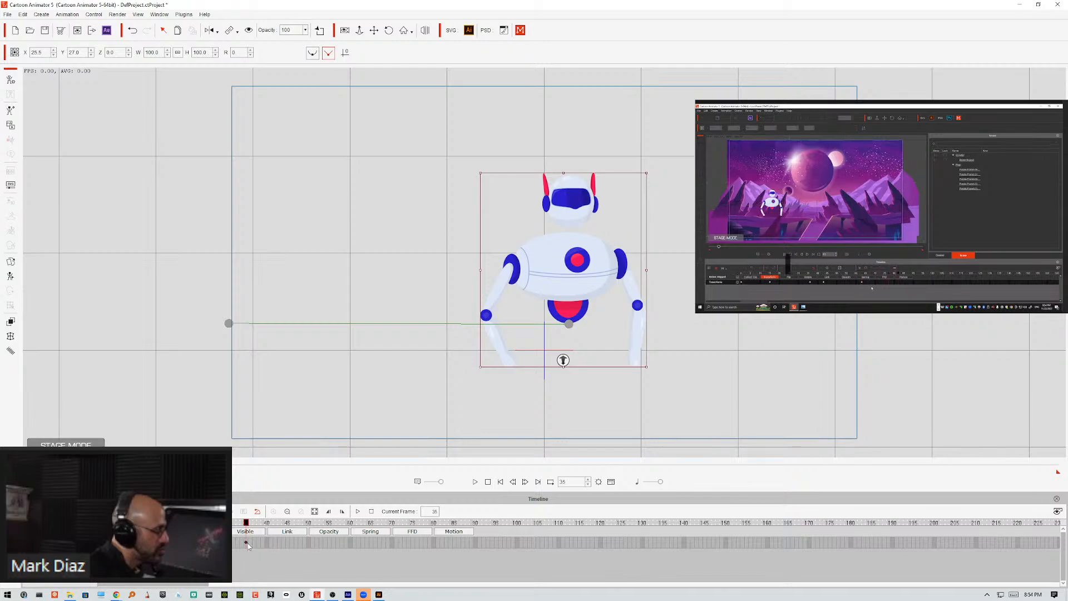
left_click_drag(247, 544, 225, 545)
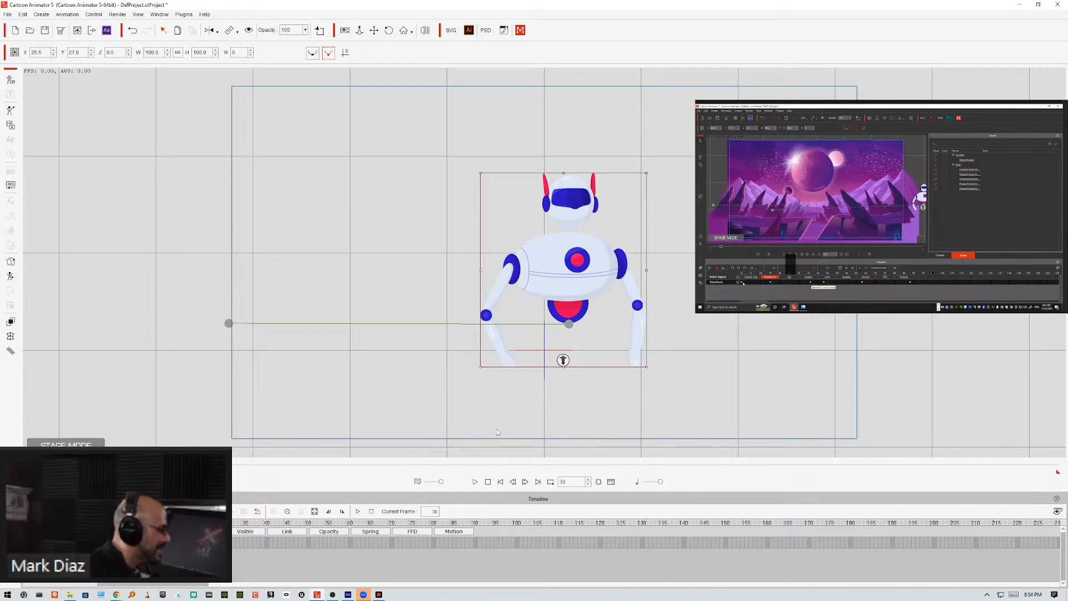
Key the robot slightly back at about X -34 on frame 40, and past the stage's right edge at about X 419 on frame 60
left_click(268, 540)
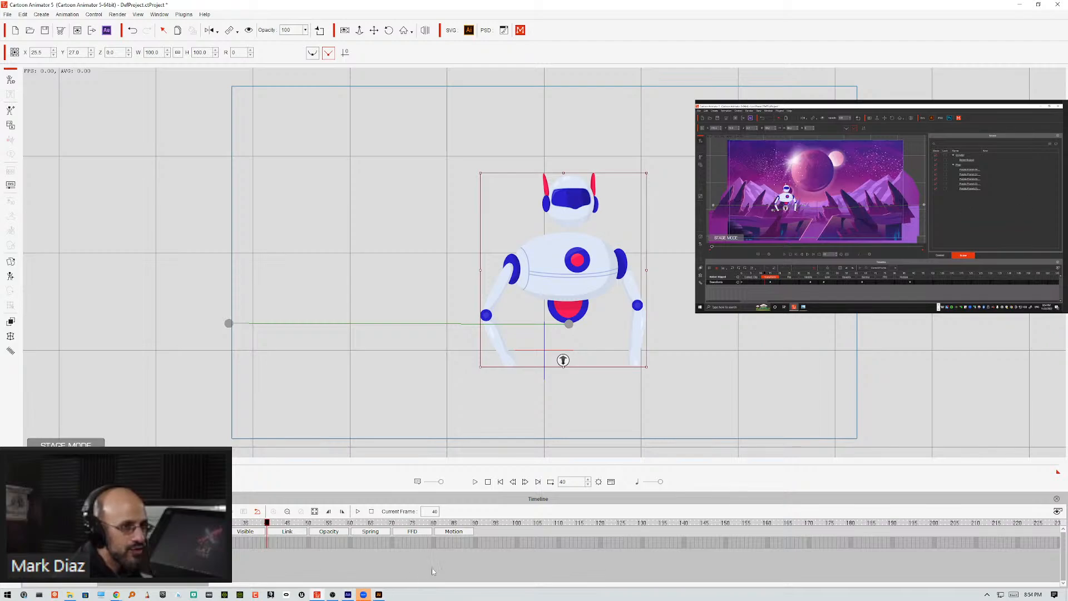
left_click_drag(588, 329, 529, 329)
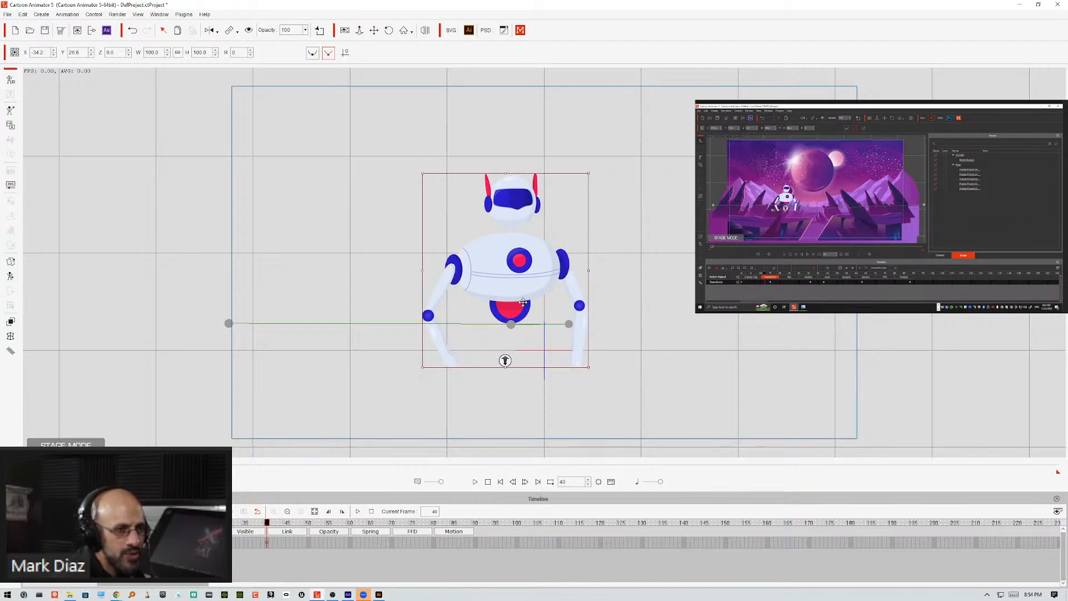
right_click(351, 547)
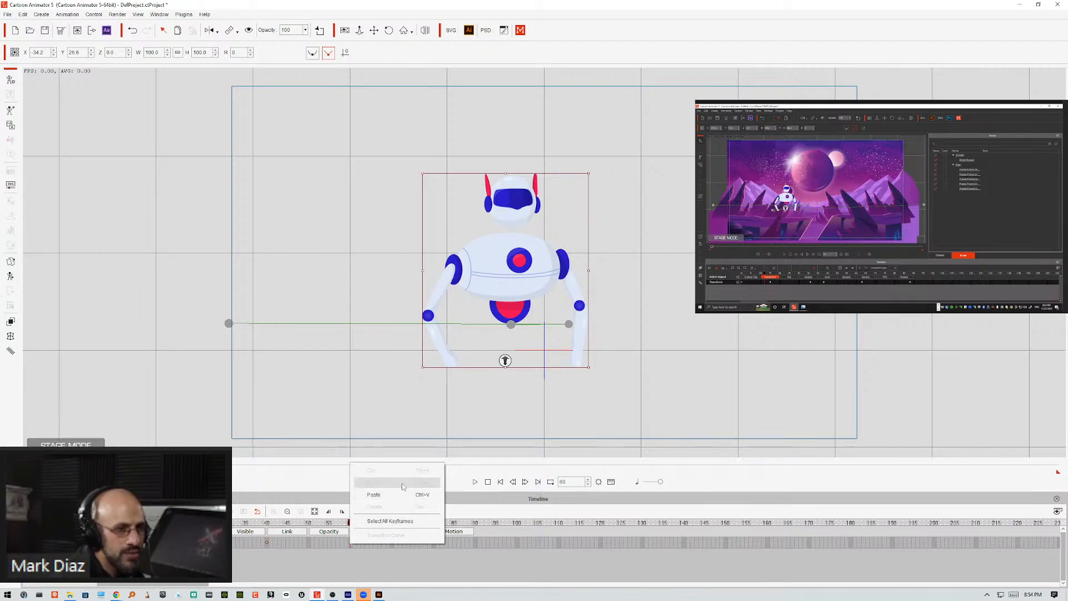
left_click(352, 545)
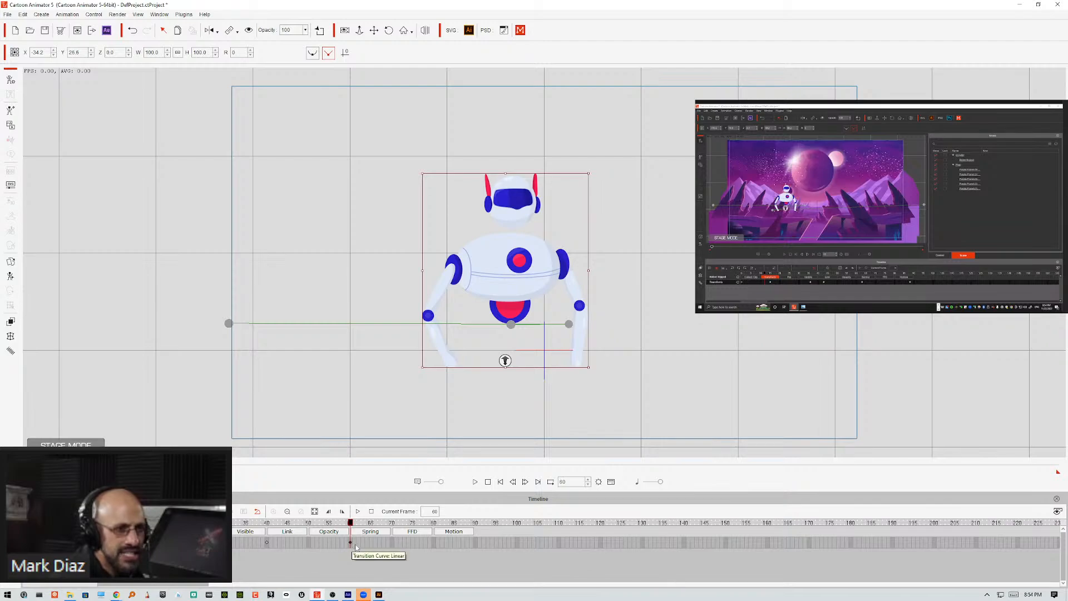
left_click_drag(517, 300, 902, 304)
left_click_drag(890, 364, 946, 361)
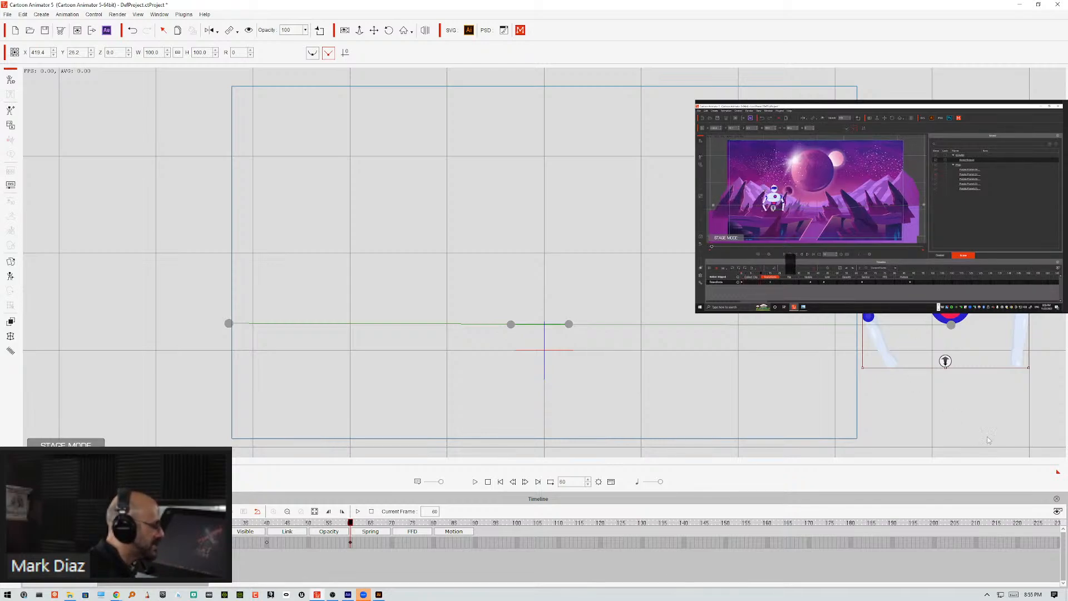
Play the robot's animation several times from frame 0 to review its travel across the stage and the spring motion
left_click(475, 482)
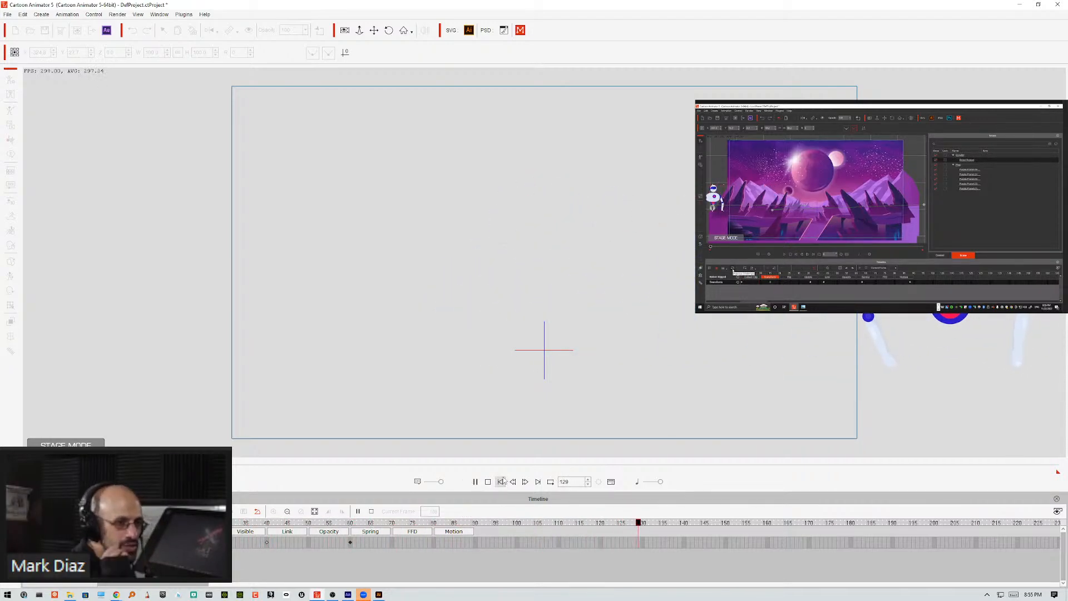
left_click(489, 483)
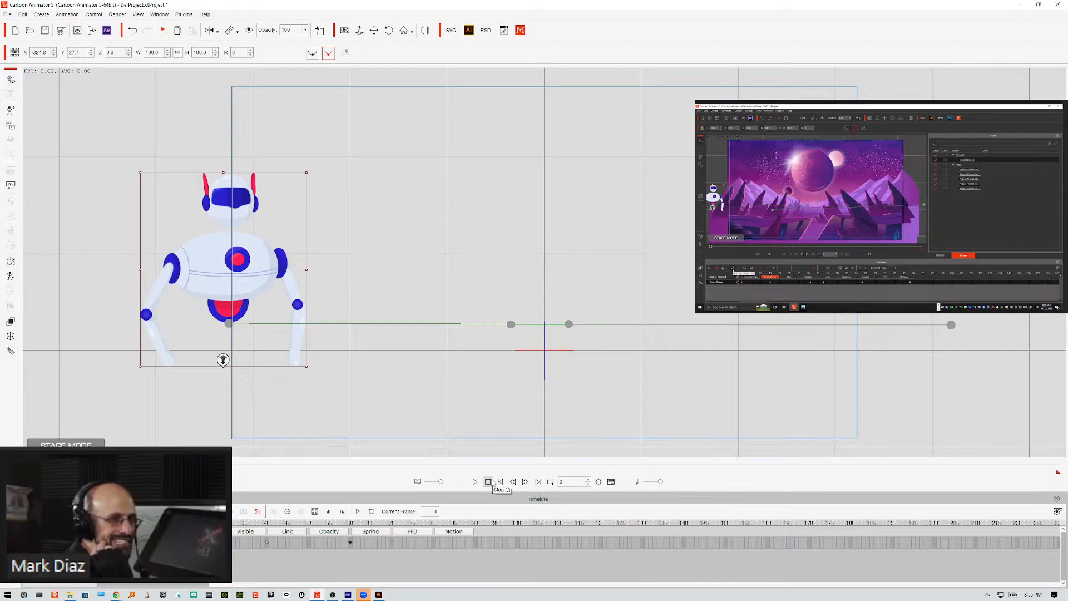
left_click(475, 482)
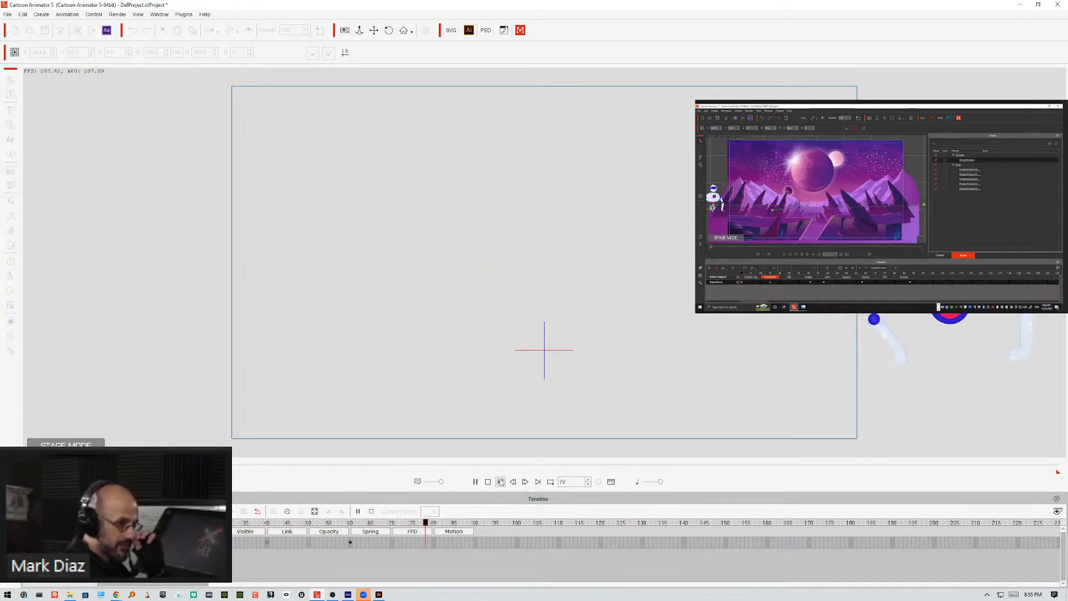
left_click(500, 482)
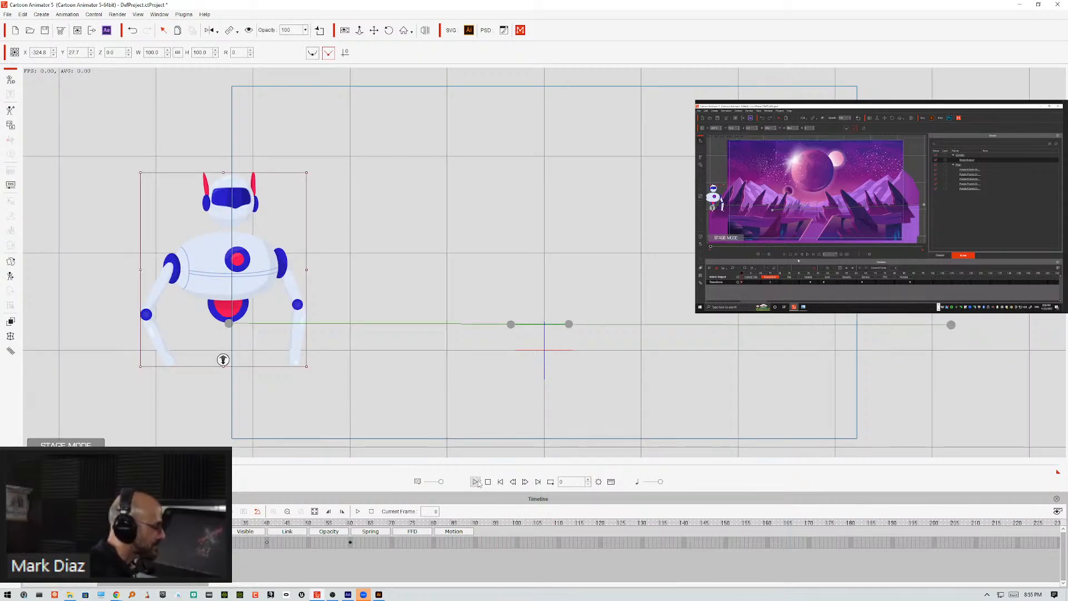
left_click(475, 482)
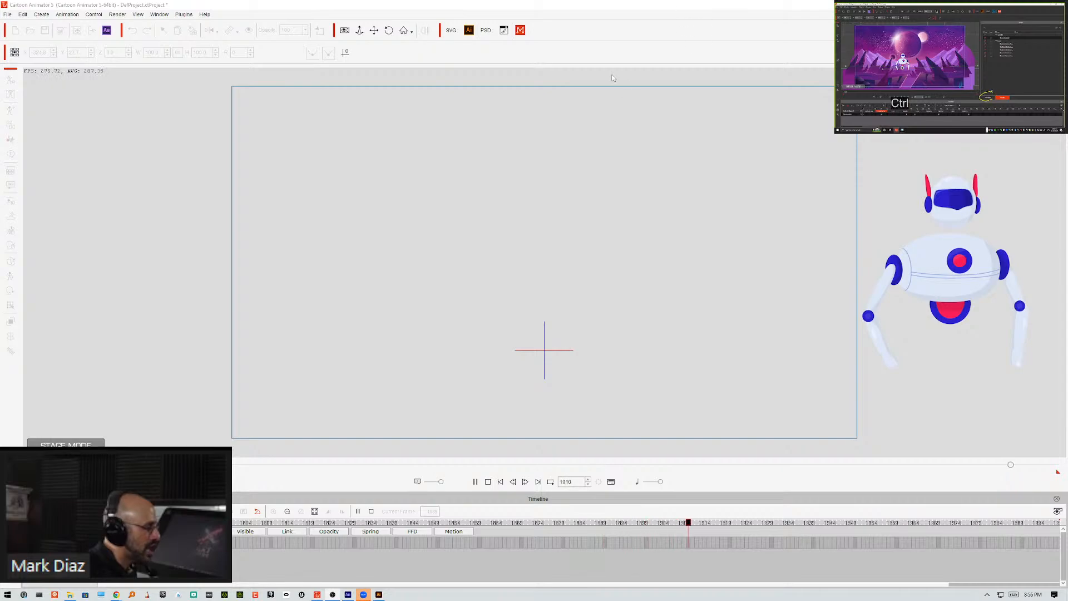
left_click(487, 481)
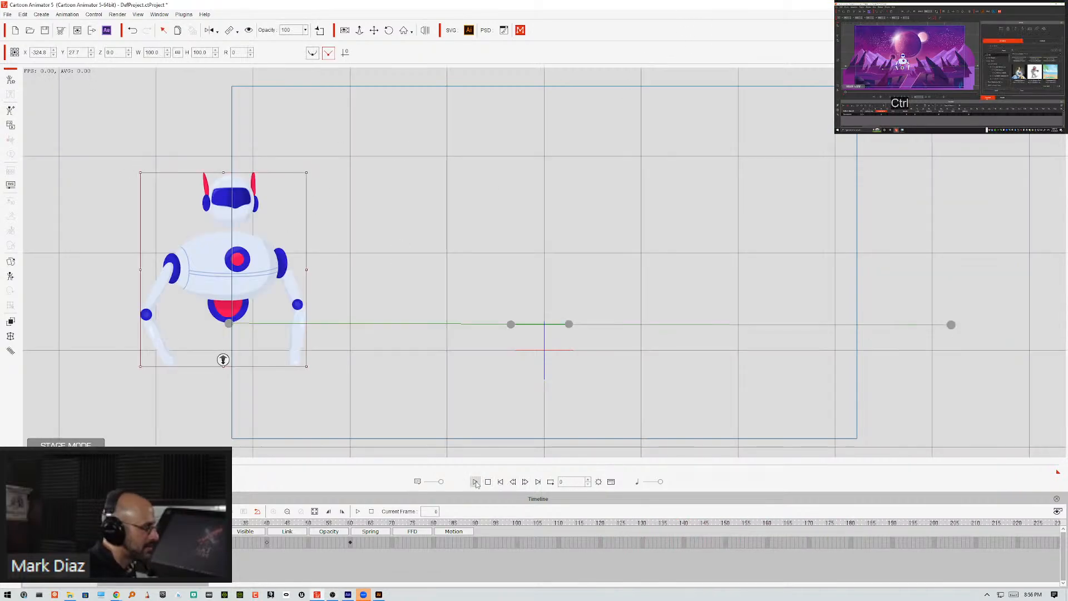
left_click(476, 482)
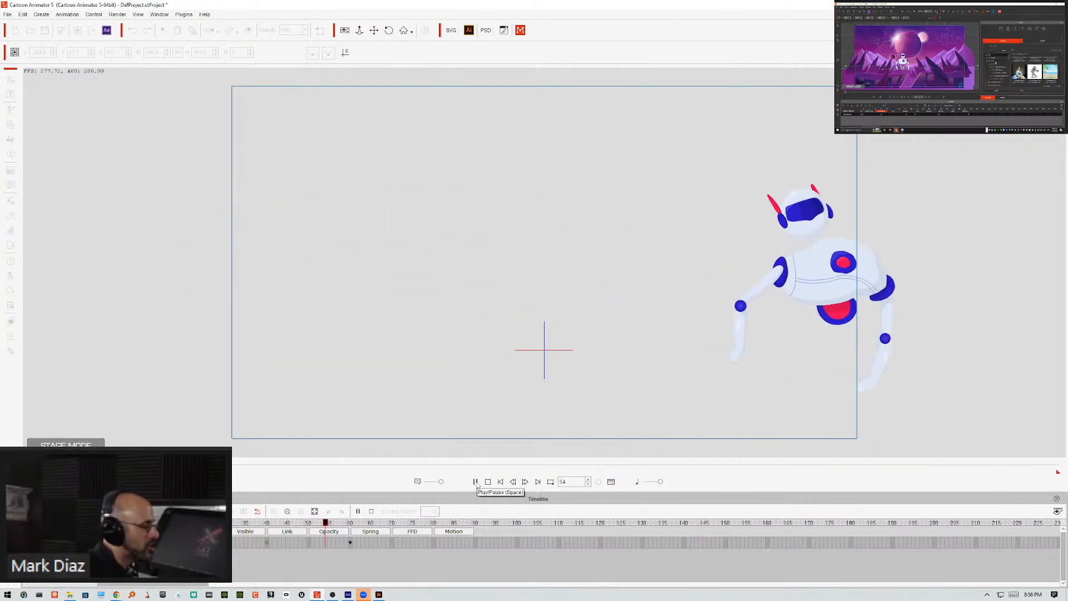
left_click(476, 482)
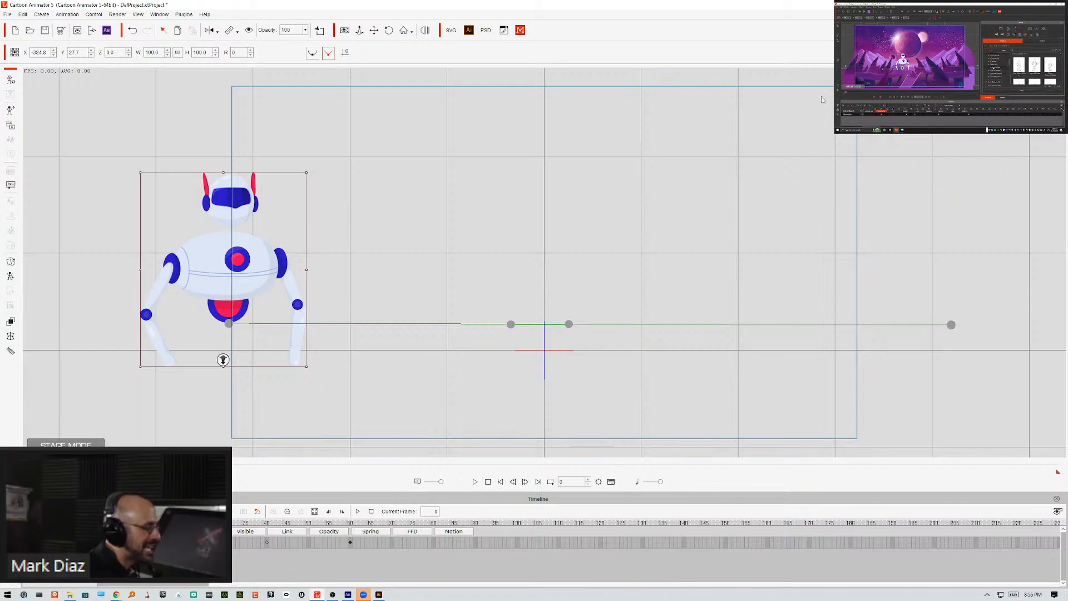
Restore the local Cartoon Animator window from maximized to a smaller size
double_click(808, 11)
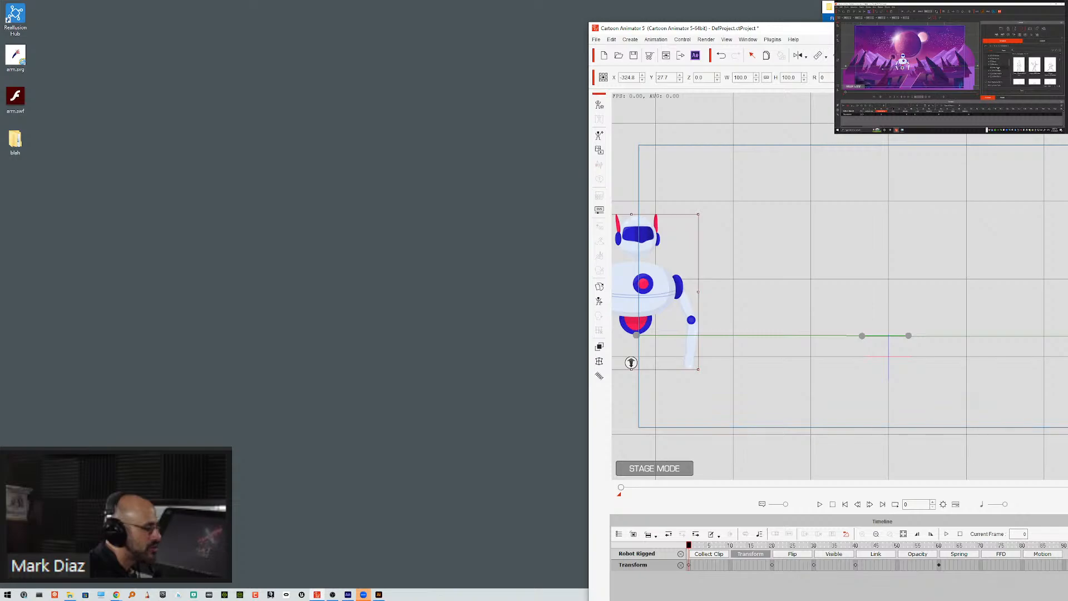
Move the local Cartoon Animator window clear of the desktop files and import arm.swf as a rigged prop
left_click_drag(830, 29, 451, 9)
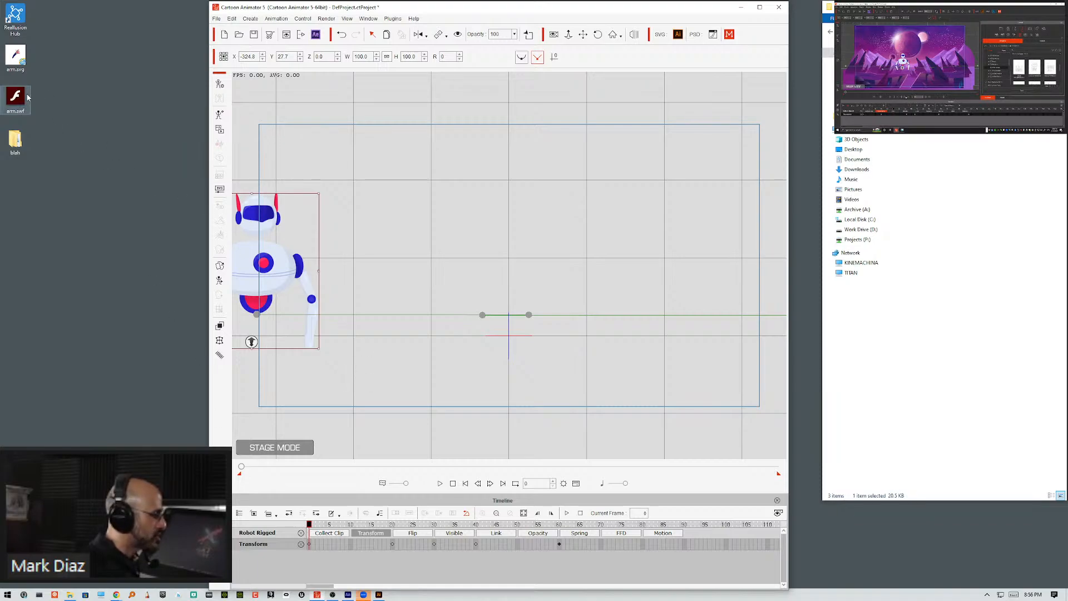
left_click_drag(15, 98, 532, 227)
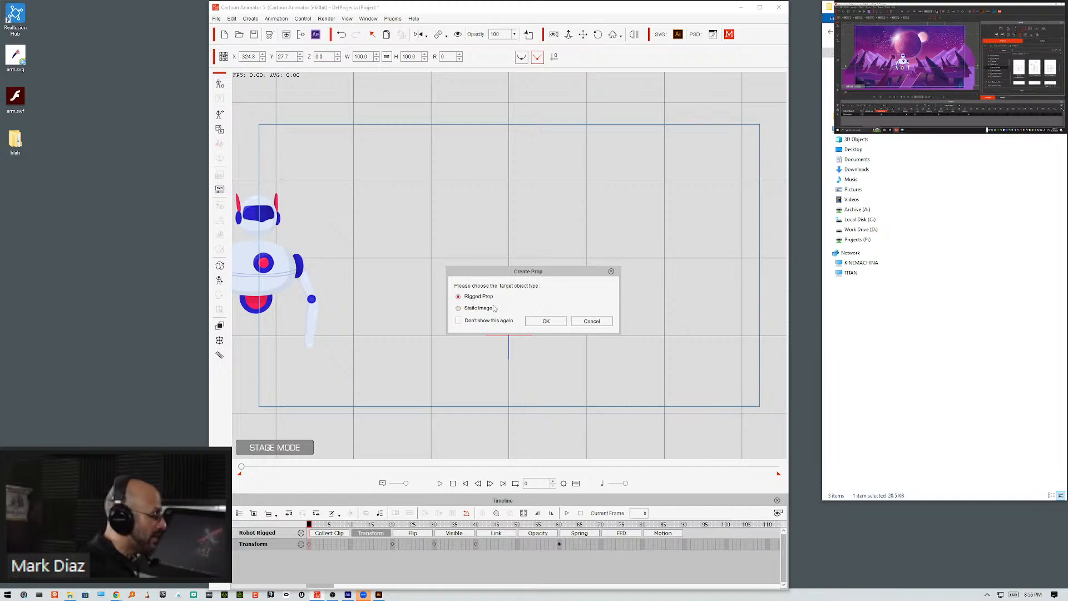
left_click(534, 321)
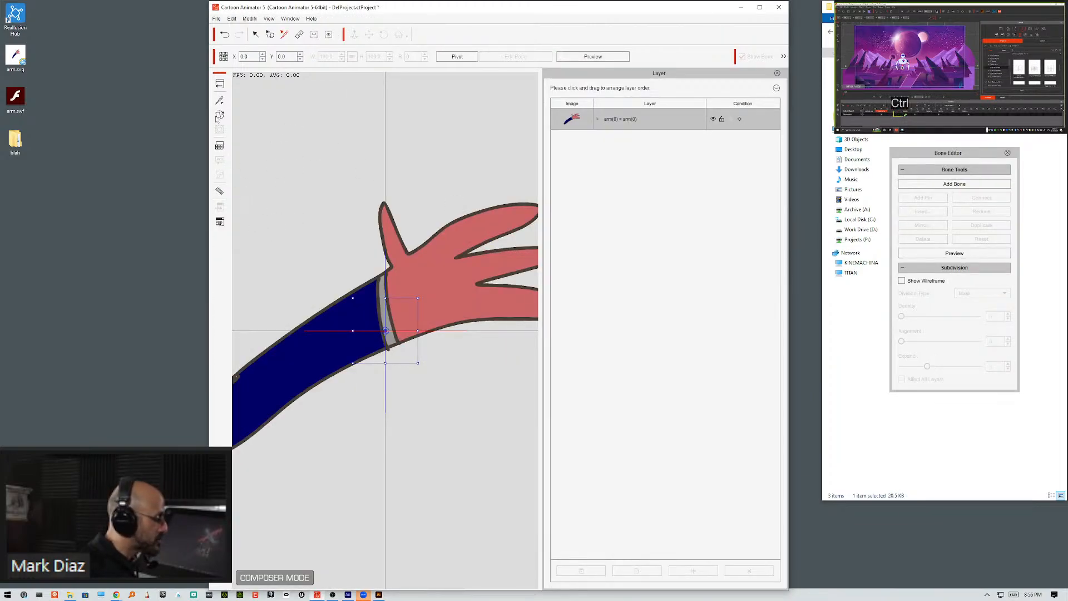
Try to add a bone to the imported SWF arm in the Bone Editor, and close the editor
left_click(219, 100)
left_click(274, 257)
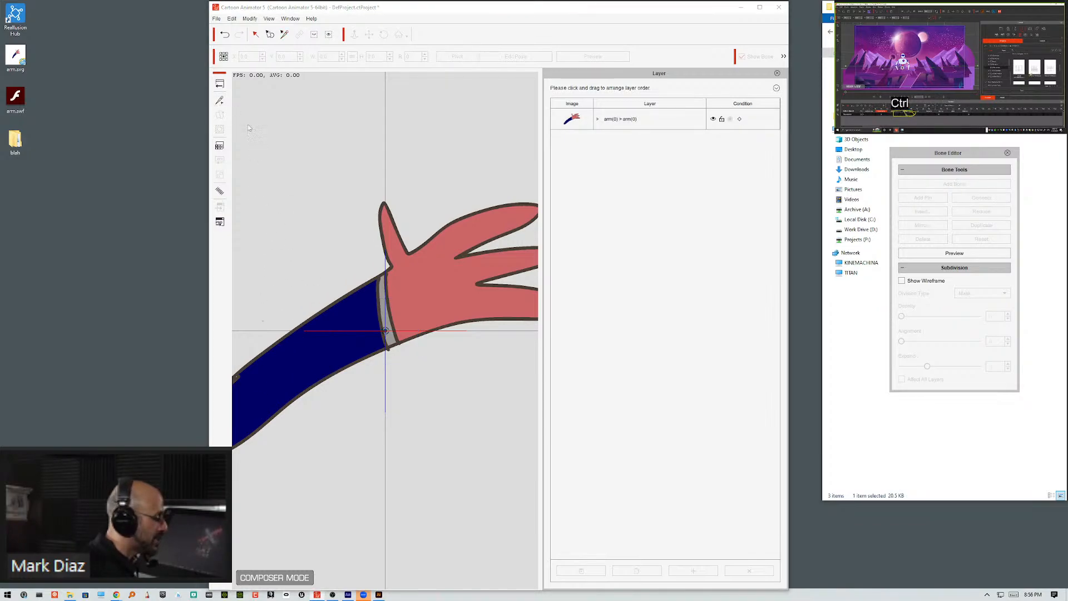
left_click(237, 411)
left_click(948, 184)
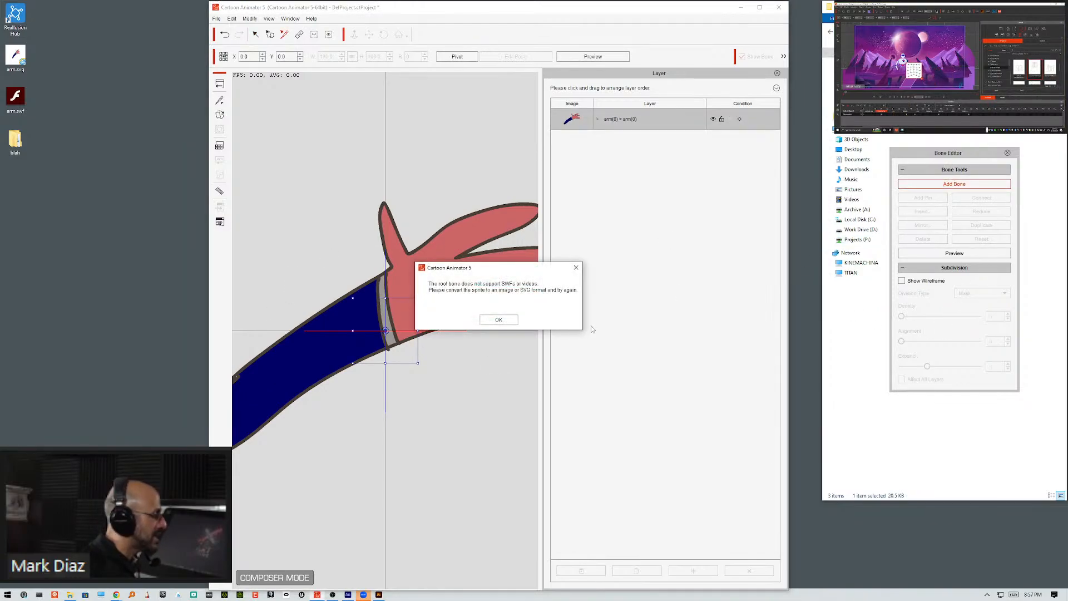
left_click(499, 320)
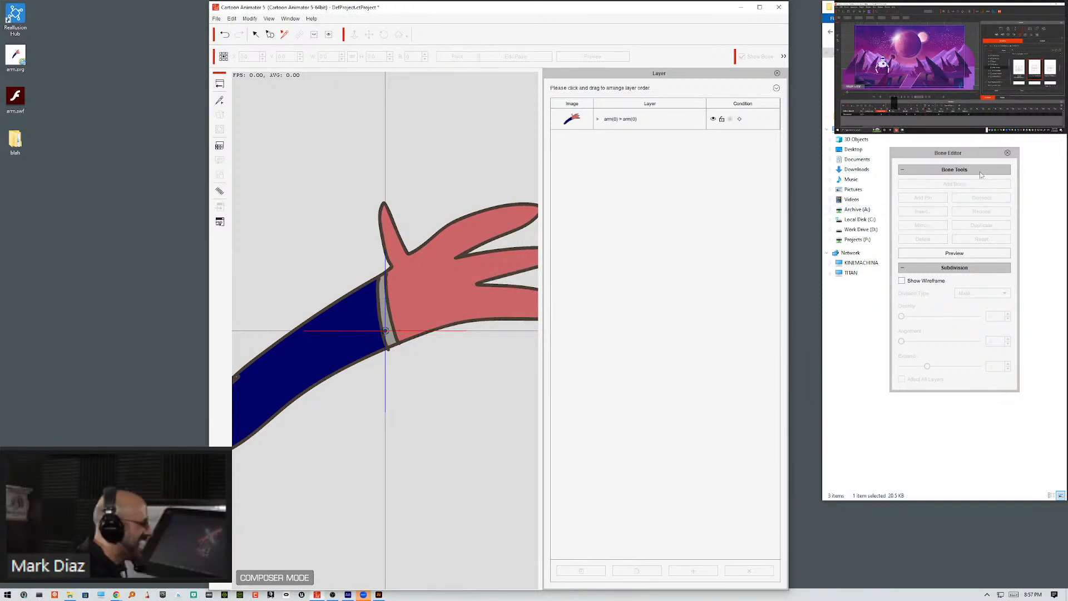
left_click(1008, 152)
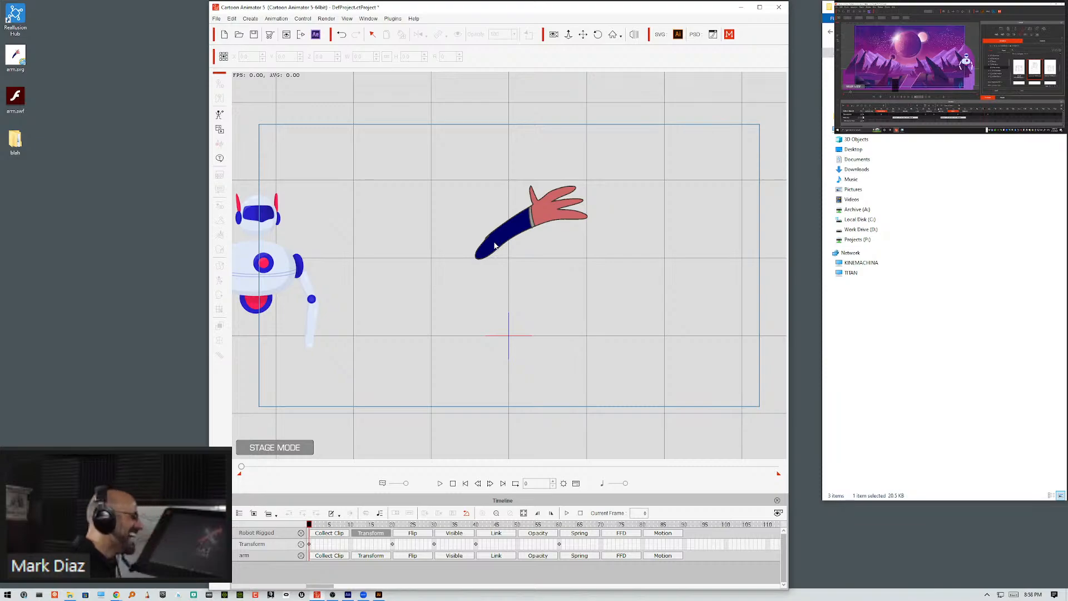
Delete the arm prop from the stage
left_click(493, 246)
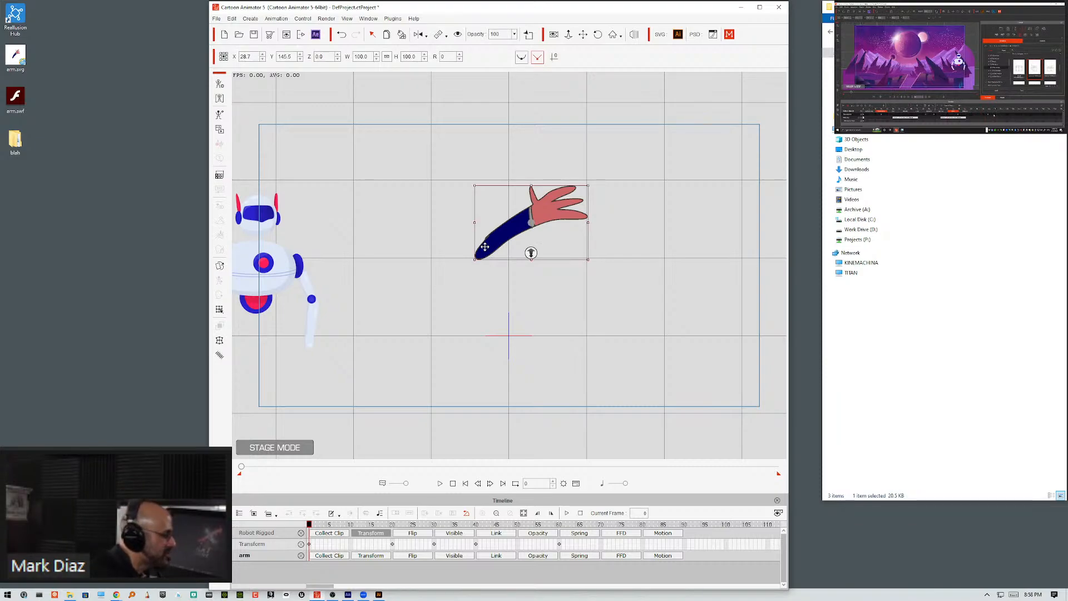
key("Delete")
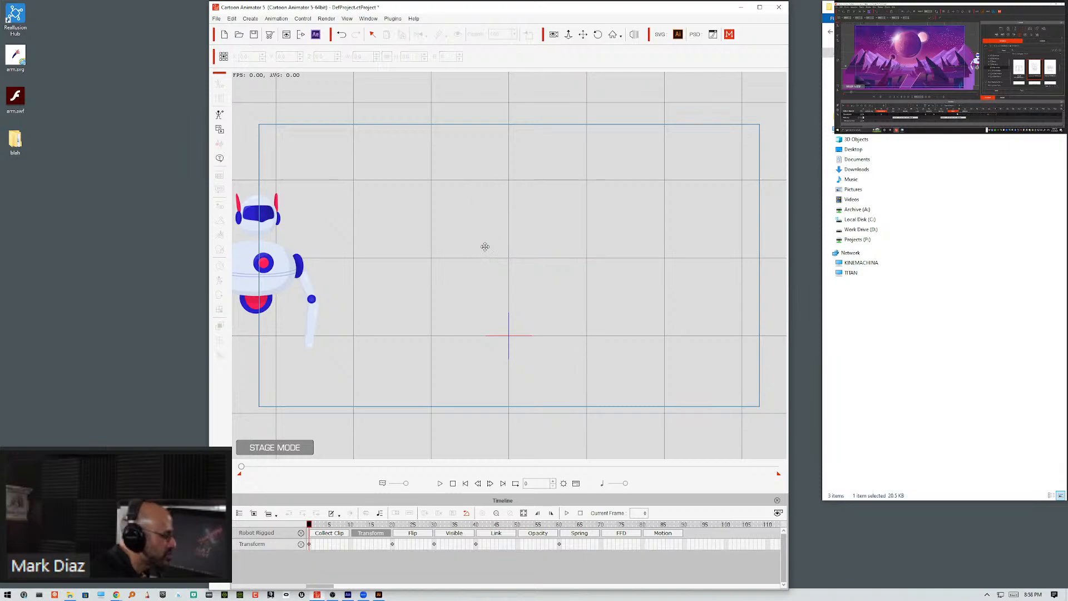
Play the robot's animation, pause it, and scrub back to frame 14
left_click(442, 483)
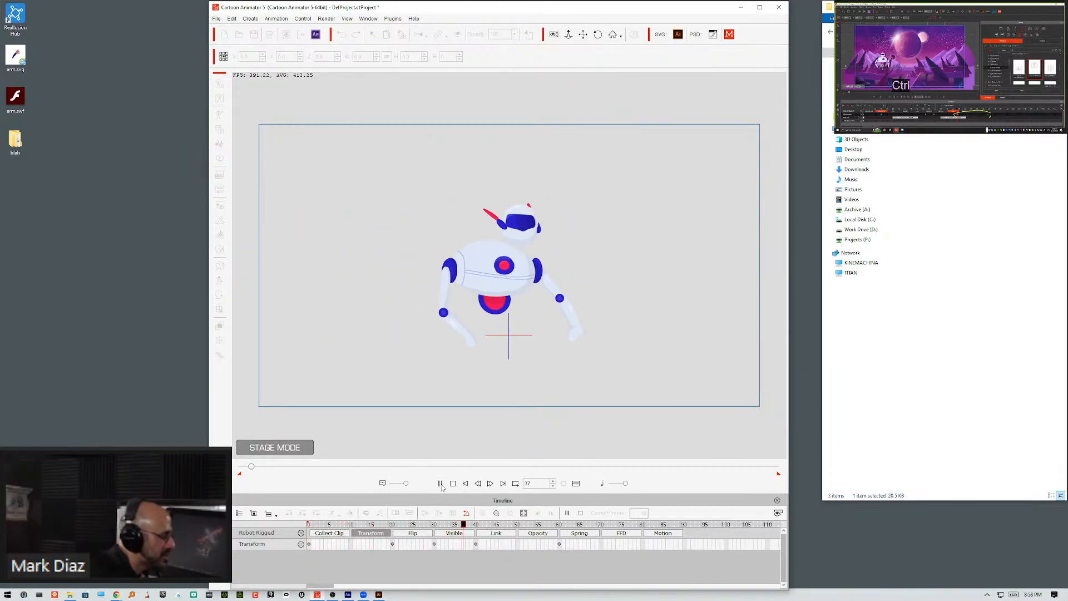
left_click(444, 484)
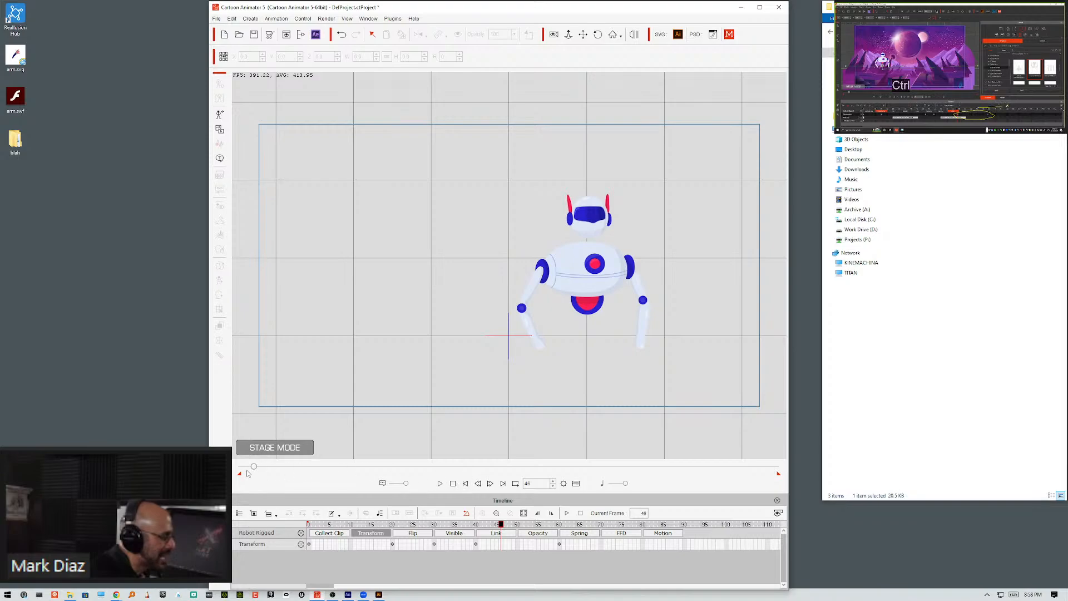
left_click_drag(254, 467, 245, 466)
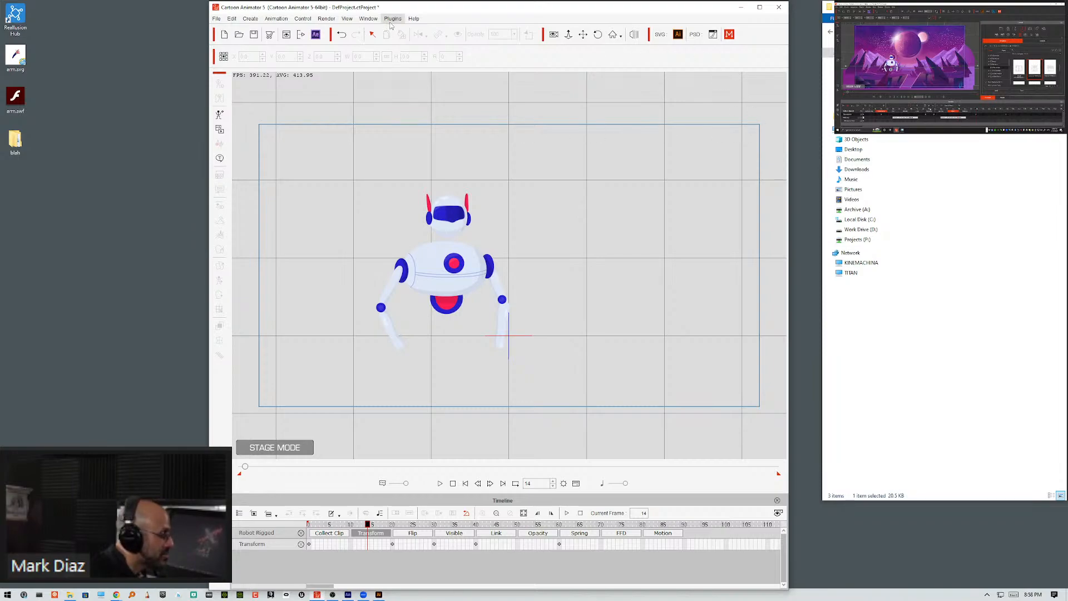
Show the Content Manager and Scene Manager, and bring up the scene's object list
left_click(368, 18)
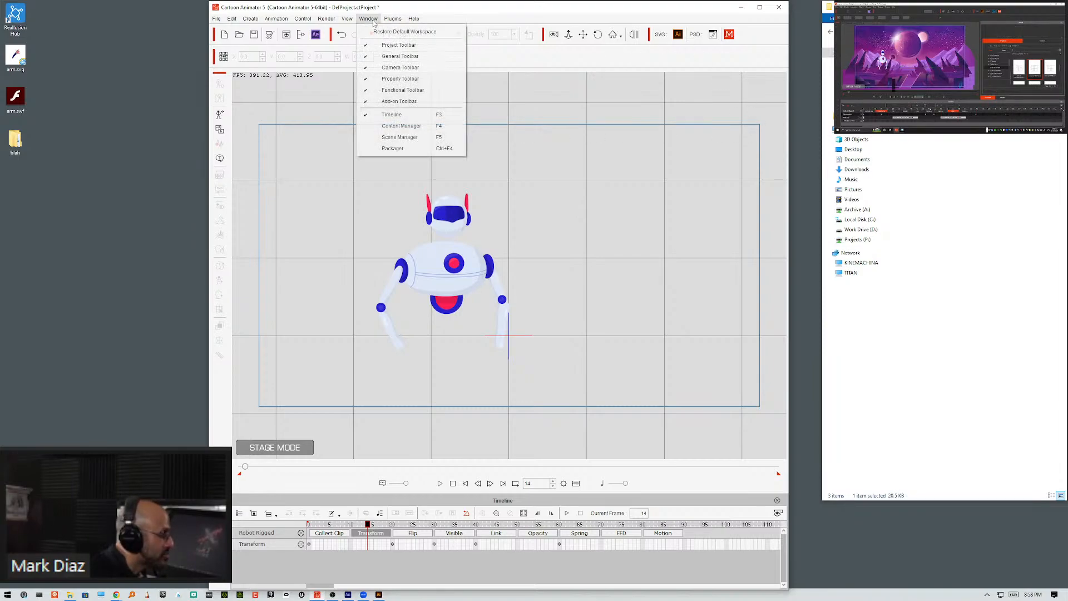
left_click(388, 127)
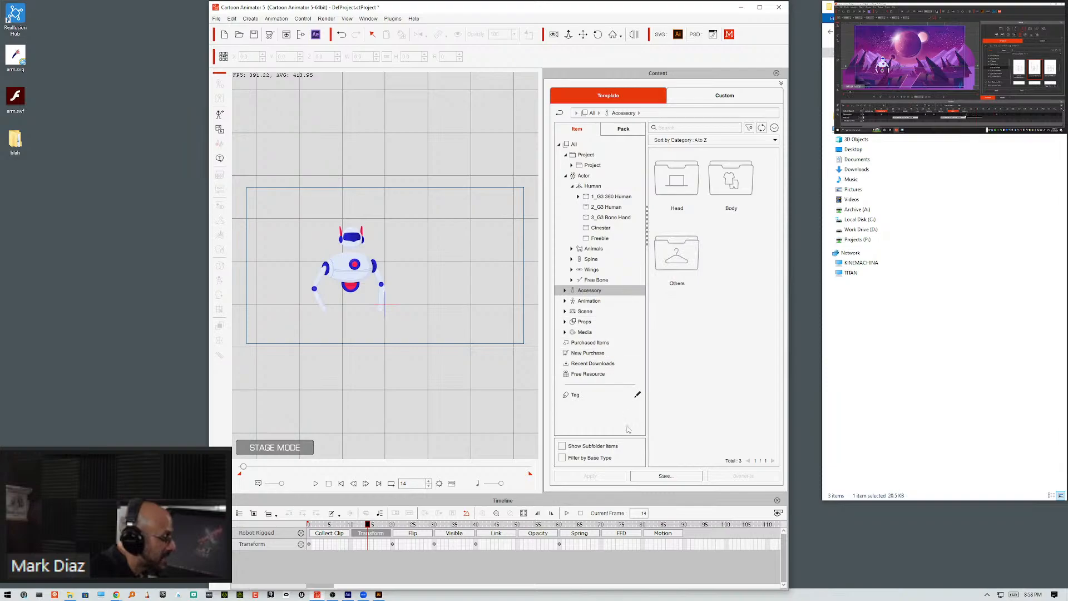
left_click(369, 18)
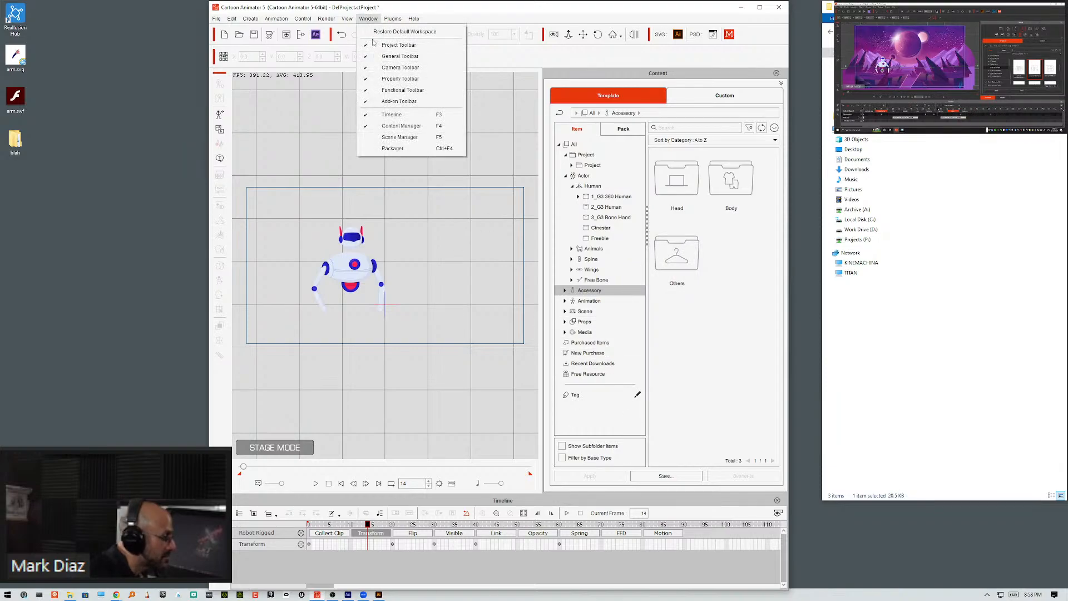
left_click(381, 137)
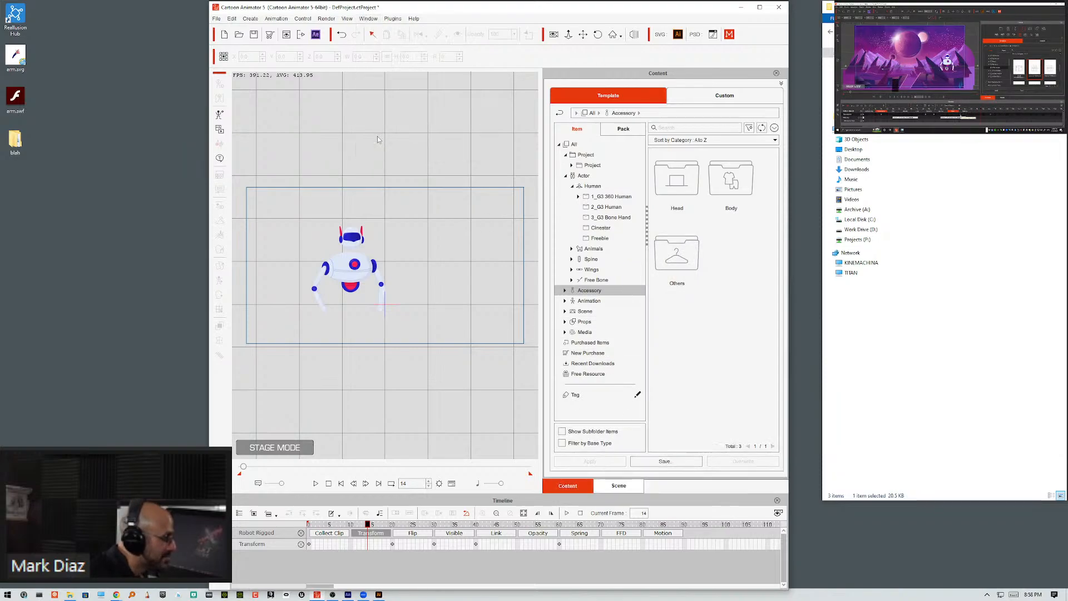
left_click(618, 485)
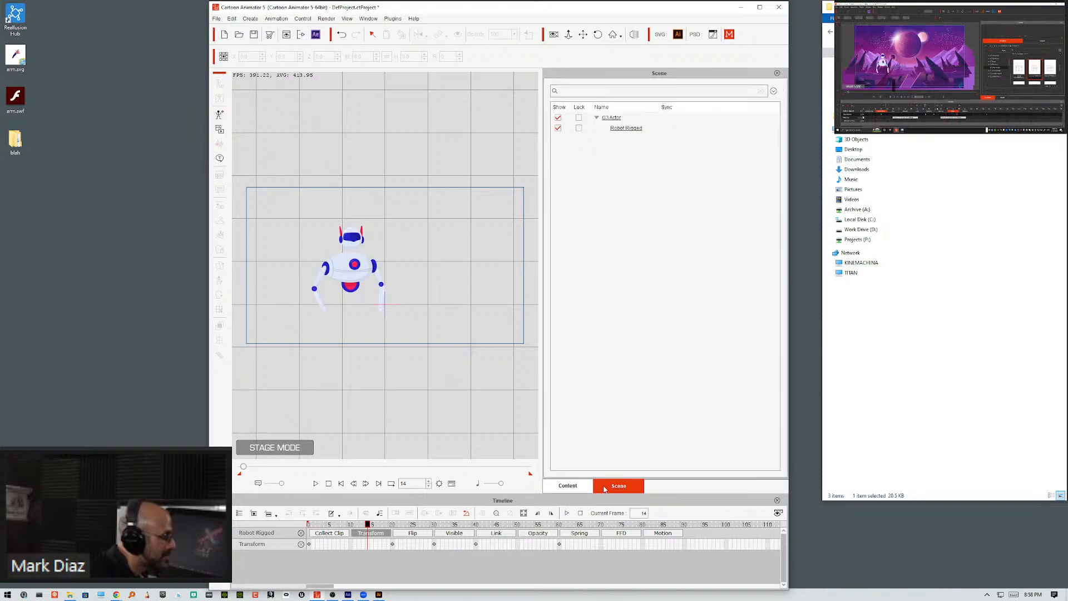
Browse the Actor template categories in the content library, from Animals through Spine and Wings to Free Bone
left_click(568, 486)
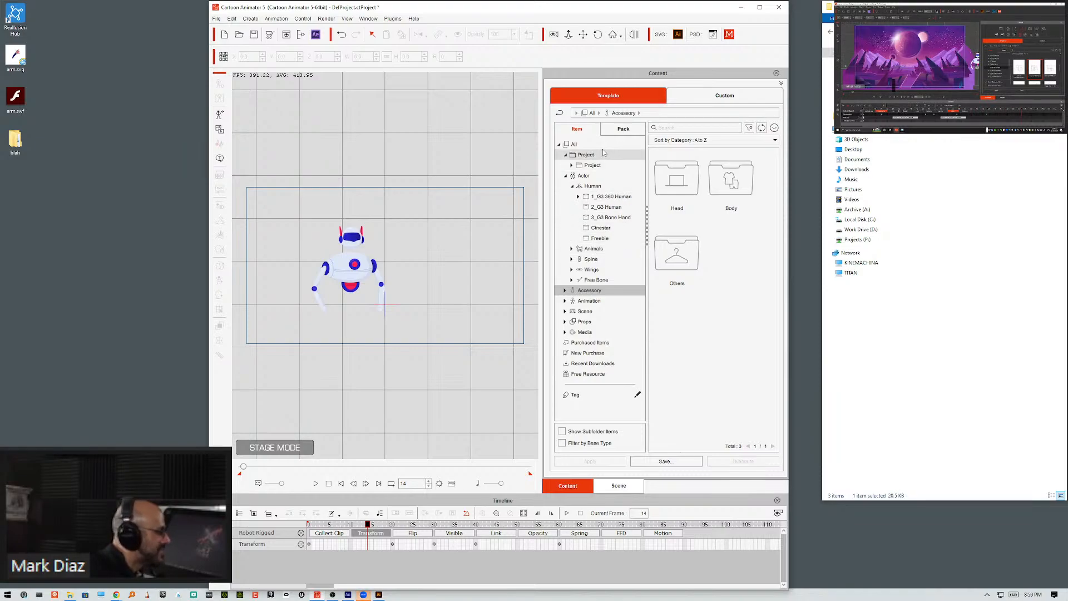
left_click(572, 186)
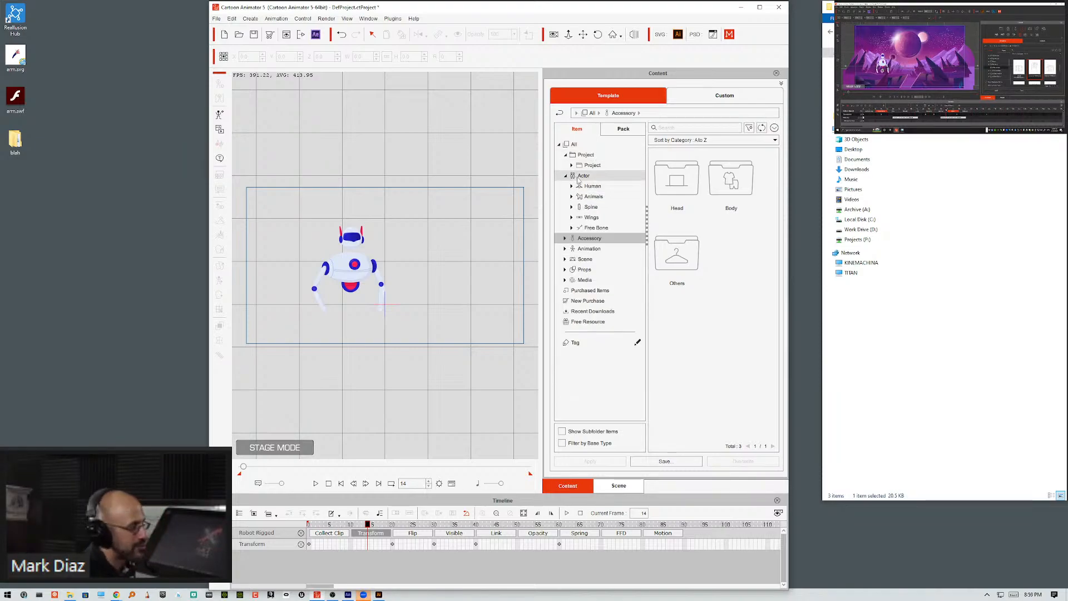
left_click(592, 197)
left_click(592, 207)
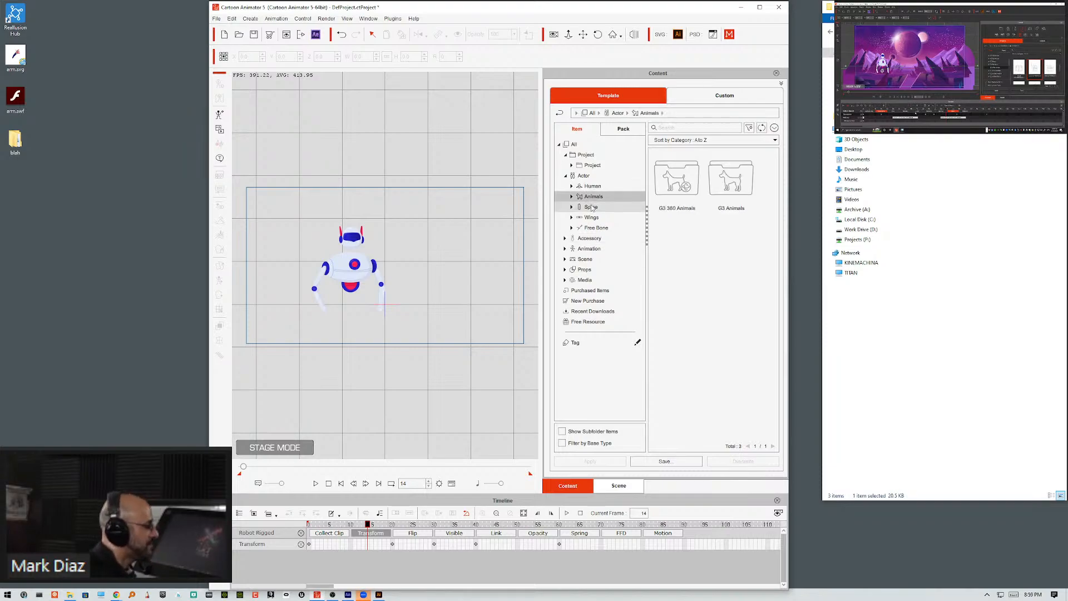
left_click(591, 218)
left_click(595, 228)
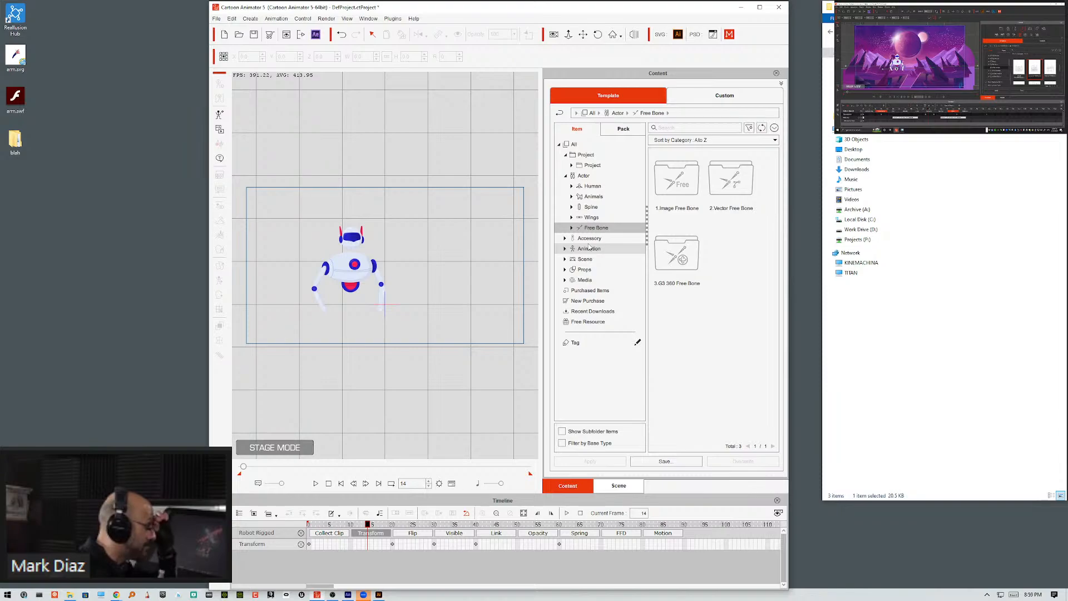
left_click(566, 176)
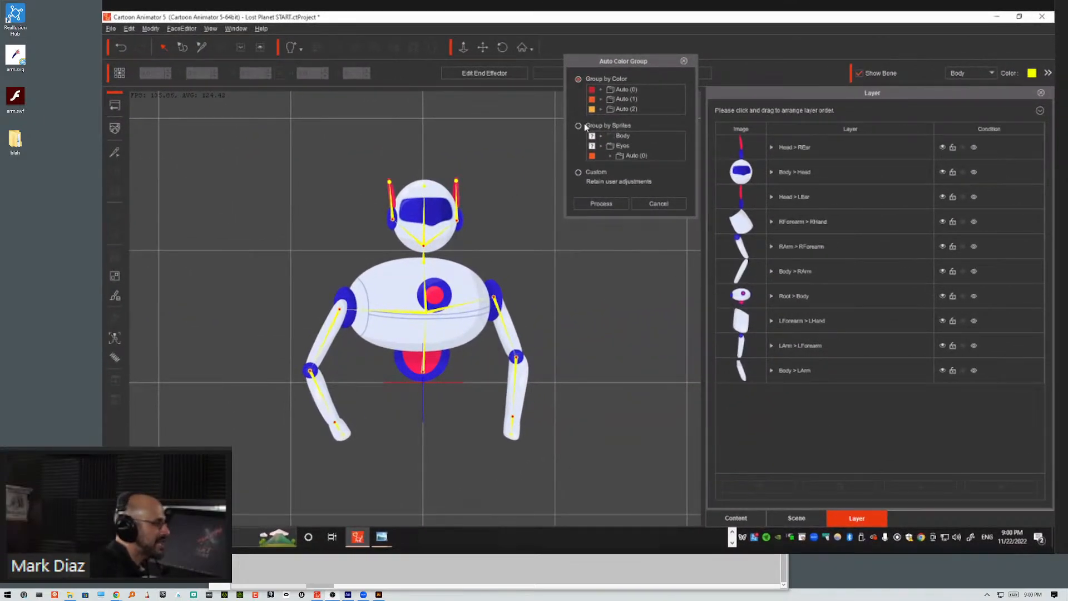
Generate the robot's SVG groups automatically by color in the shared session, accepting that existing color group settings are discarded
left_click(578, 126)
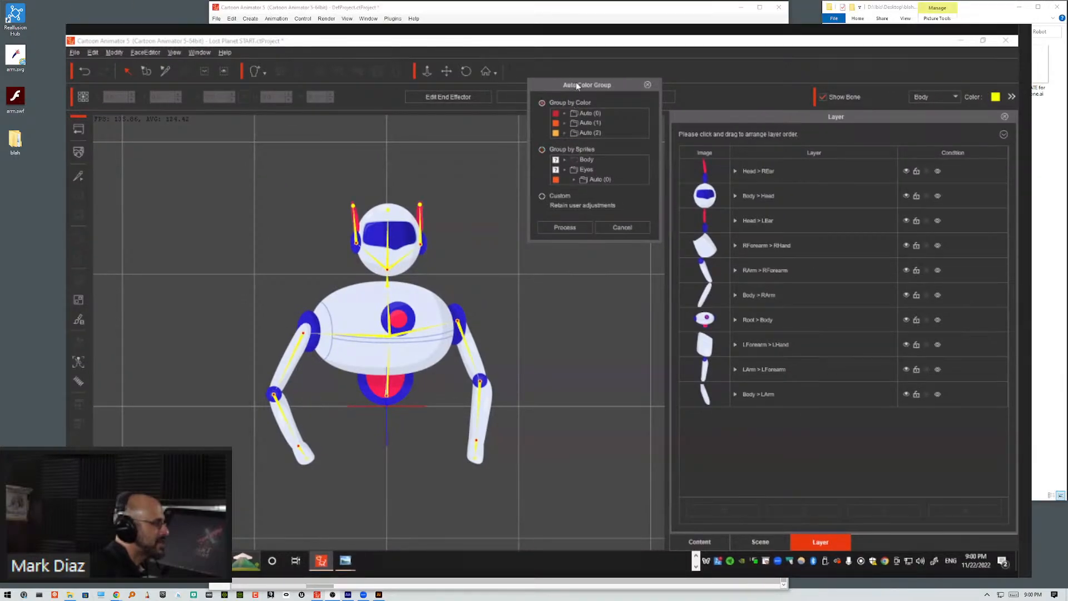
left_click_drag(576, 82, 555, 135)
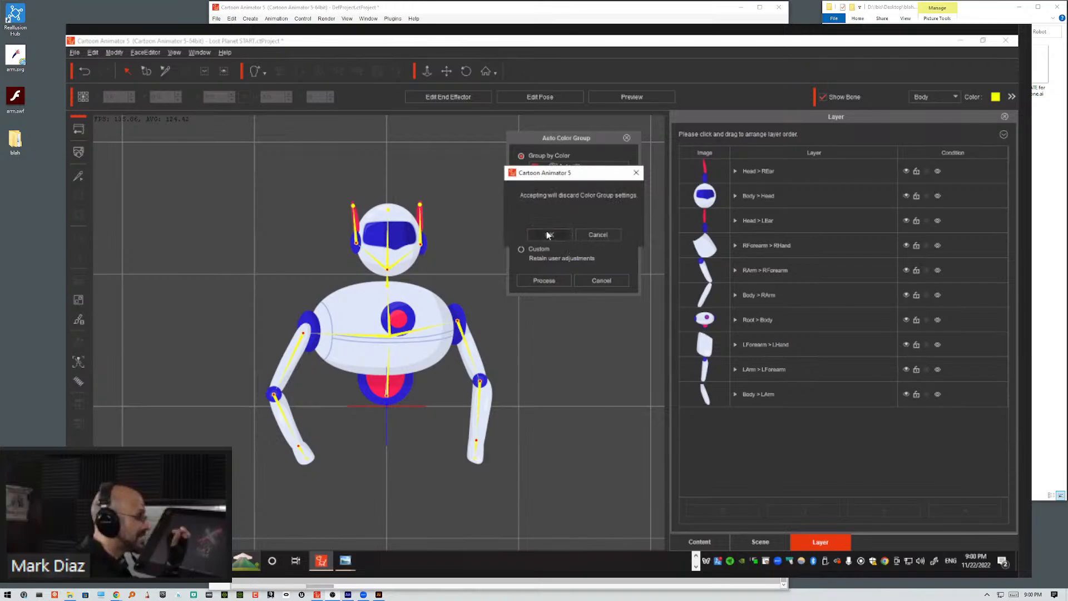
left_click(549, 234)
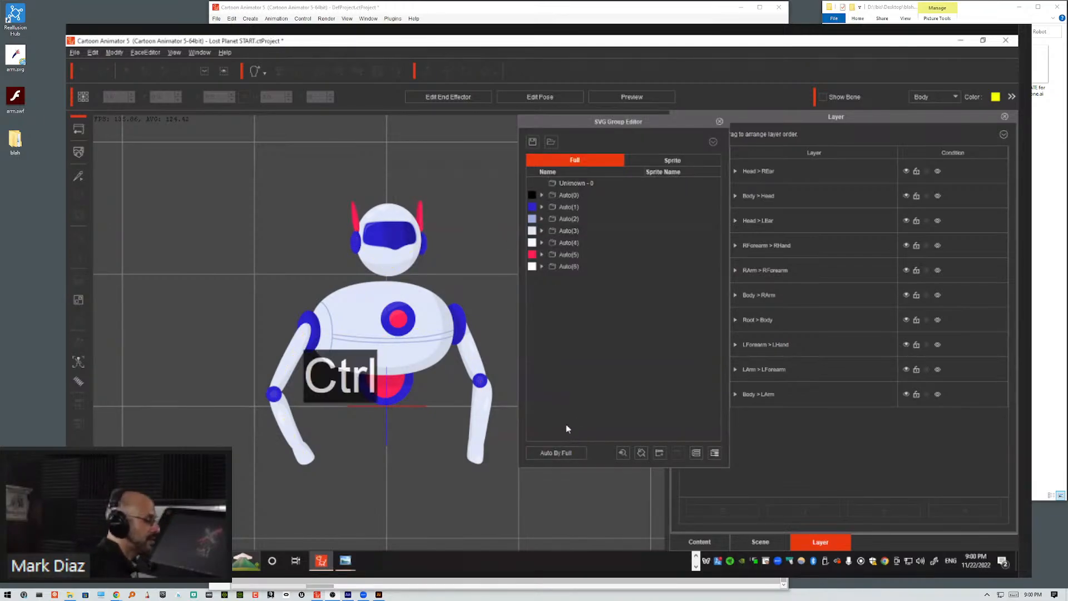
mouse_move(565, 426)
left_mouse_down()
mouse_move(531, 443)
mouse_move(537, 469)
mouse_move(555, 427)
mouse_move(582, 434)
left_mouse_up()
mouse_move(514, 218)
left_mouse_down()
mouse_move(581, 204)
mouse_move(574, 250)
mouse_move(576, 276)
left_mouse_up()
key("Escape")
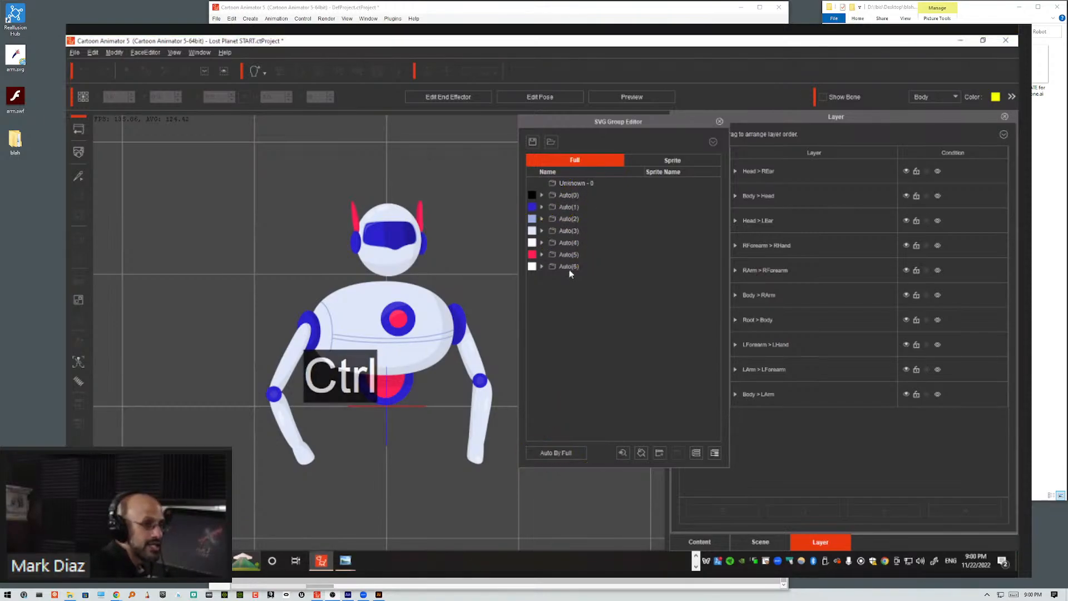
Rename the SVG color groups Auto(1) as Blue and Auto(2) as Lines
left_click(564, 198)
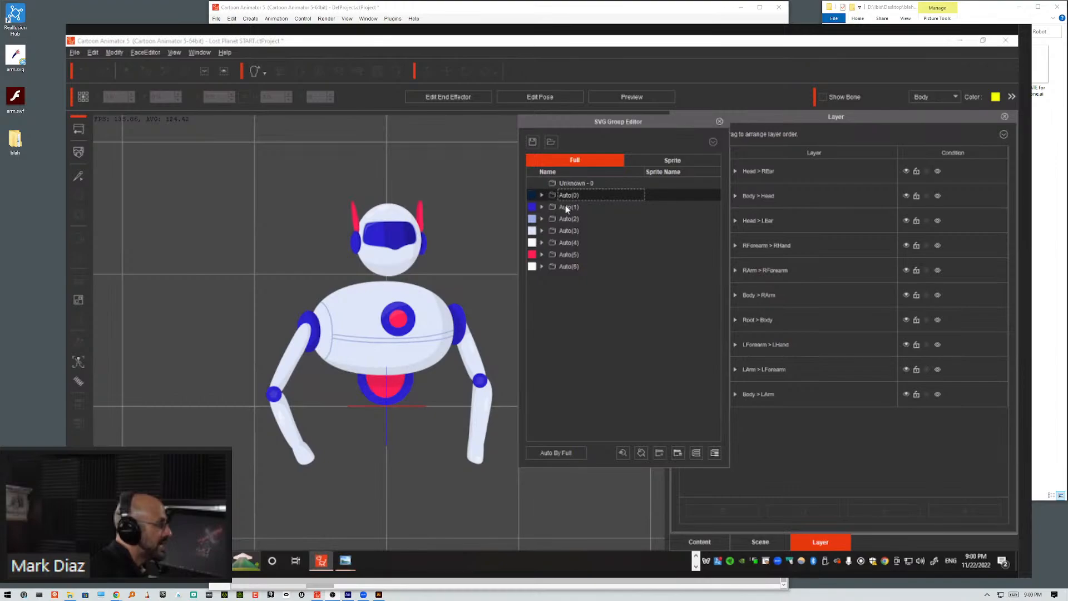
double_click(568, 209)
type("Blue")
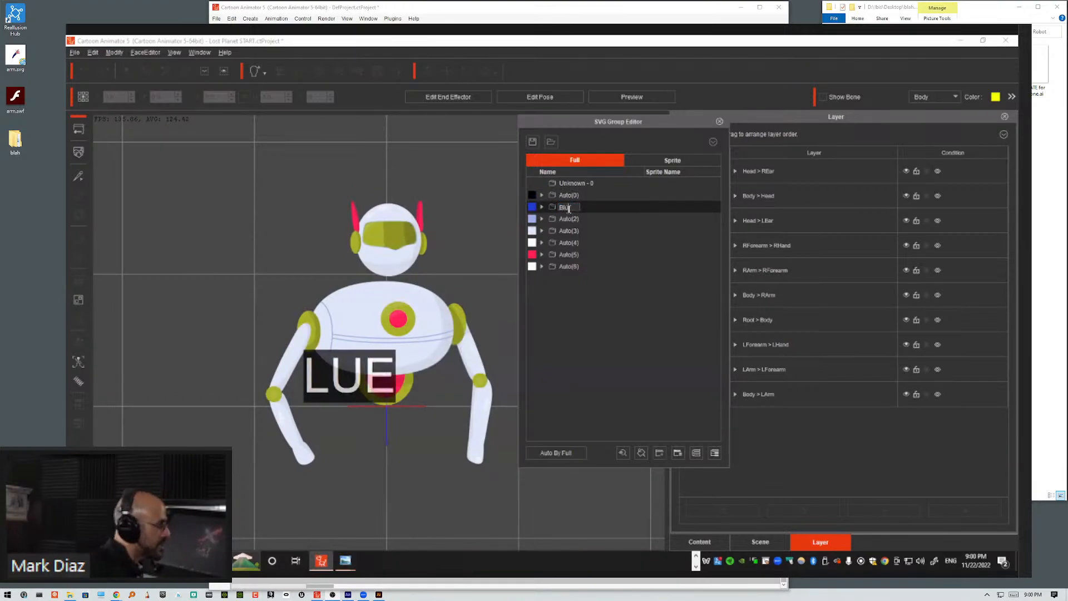
key("Return")
left_click(563, 220)
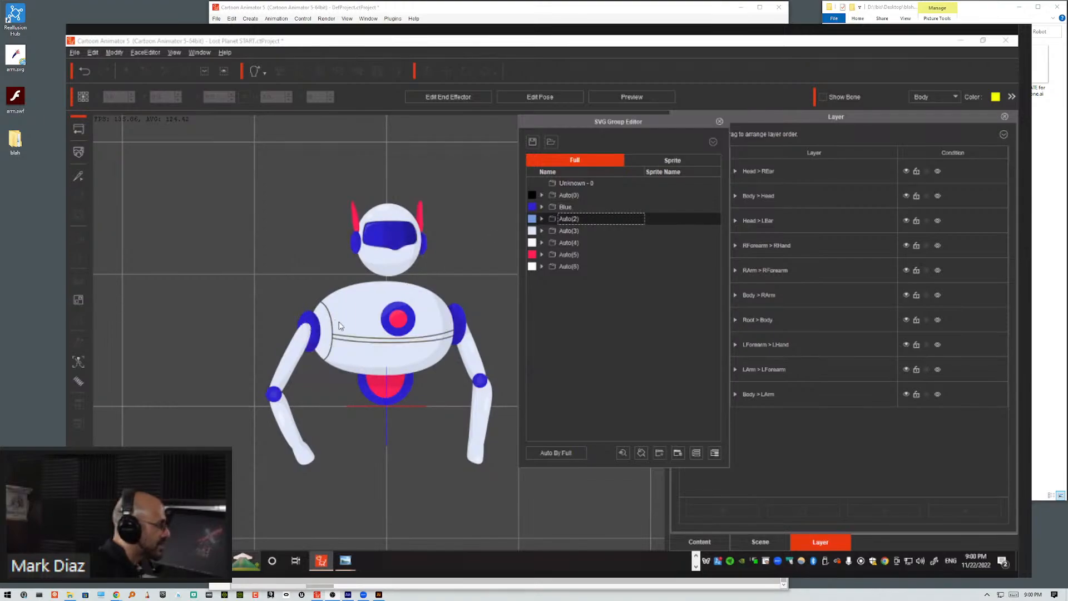
double_click(572, 221)
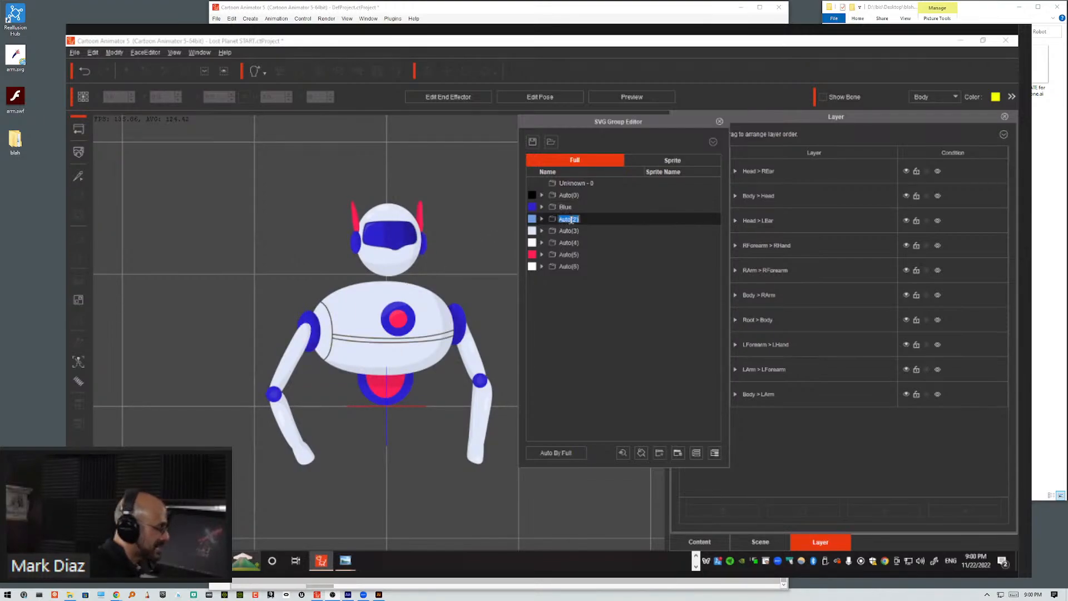
type("Lines")
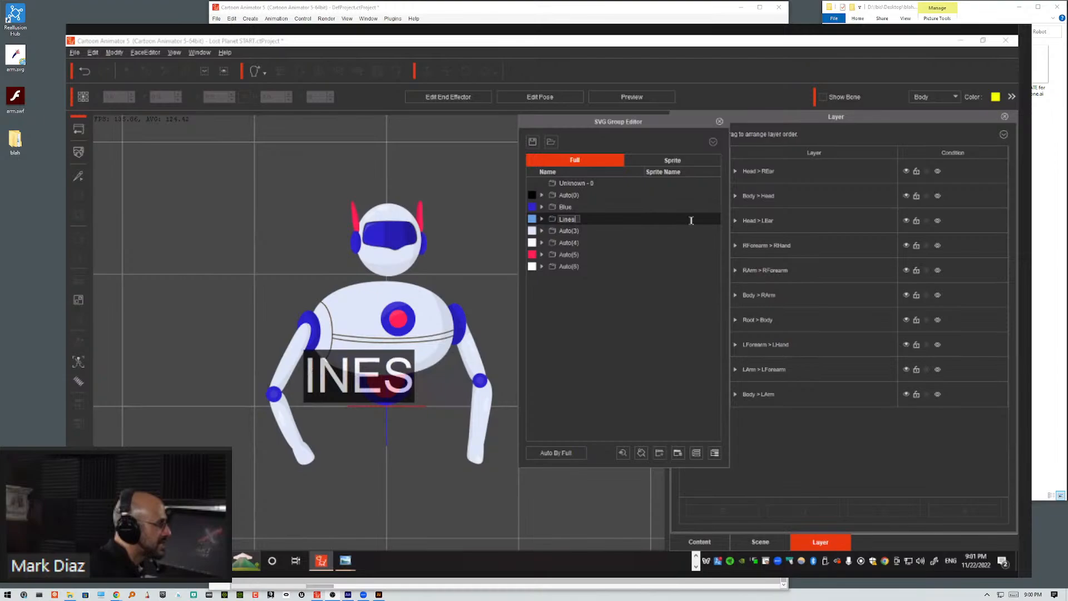
Rename the SVG color groups Auto(3) as Metal Gray and Auto(4) as Shines
left_click(573, 230)
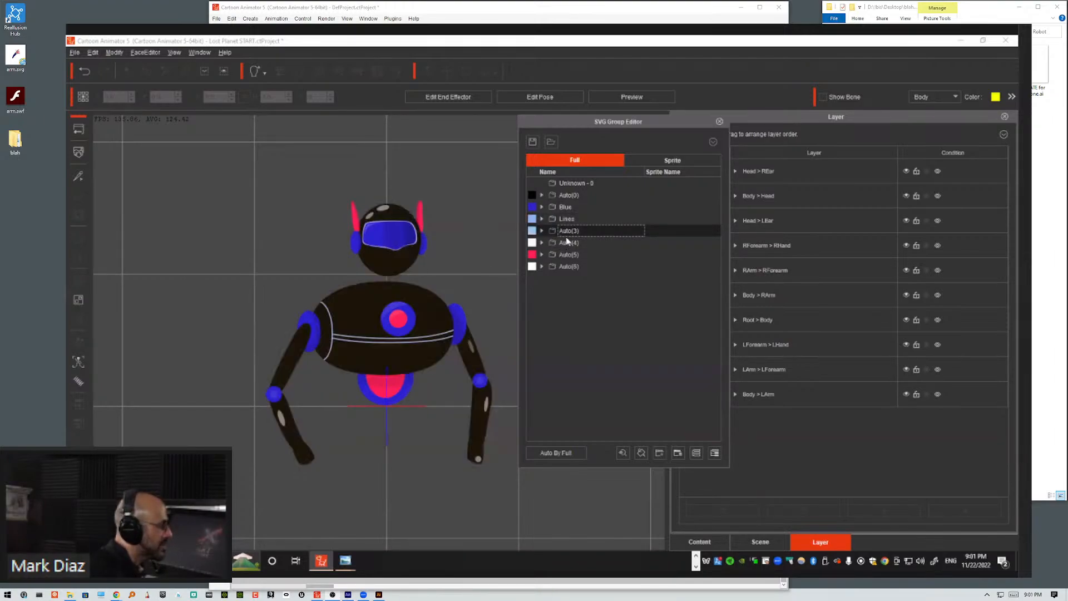
double_click(569, 232)
type("Metal Gray")
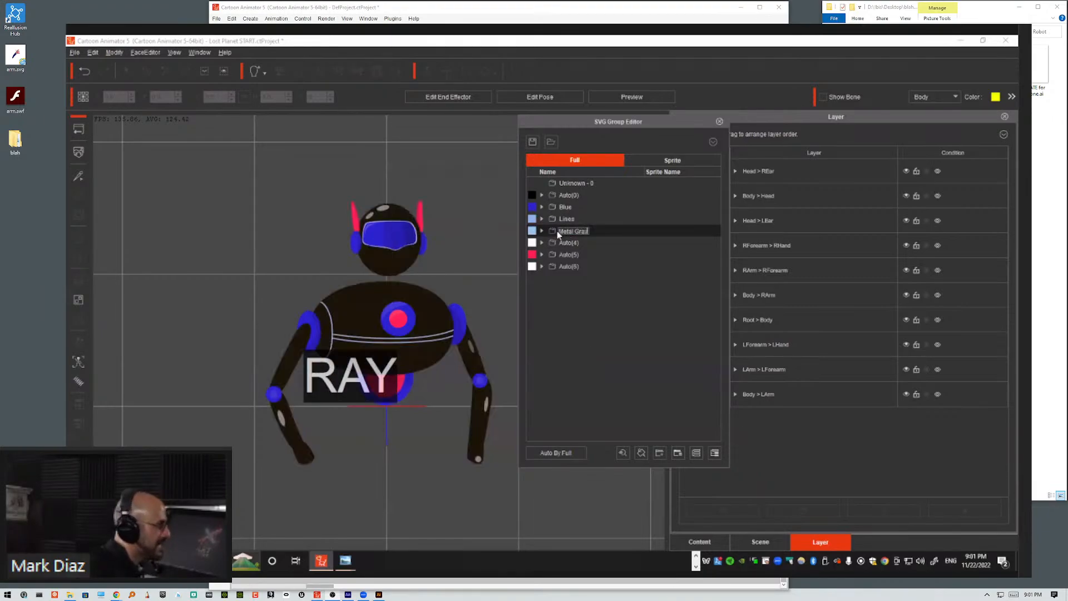
left_click(566, 243)
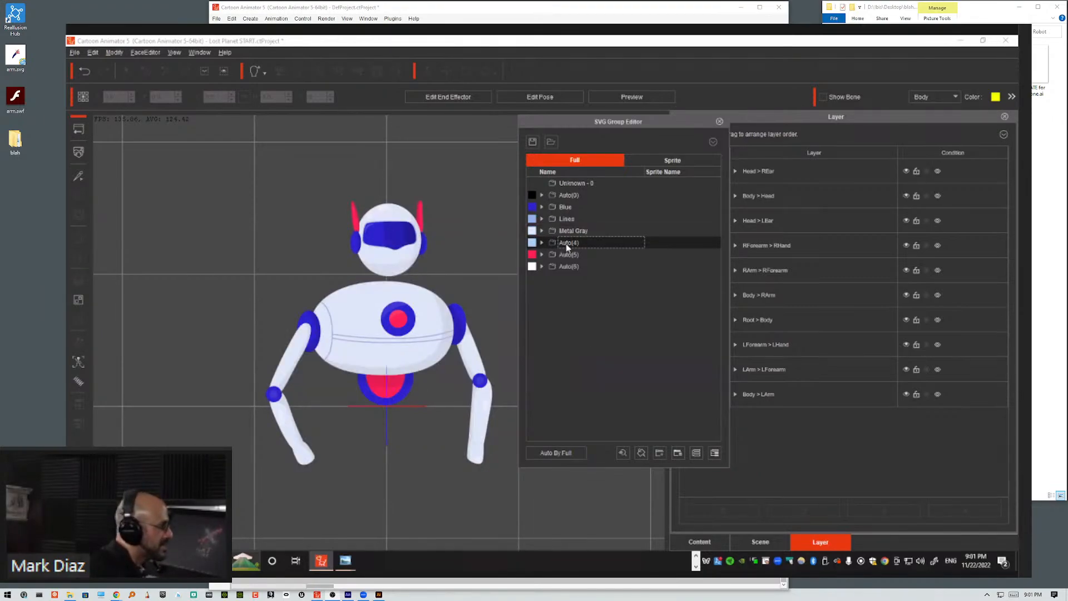
left_click(567, 244)
type("Shines")
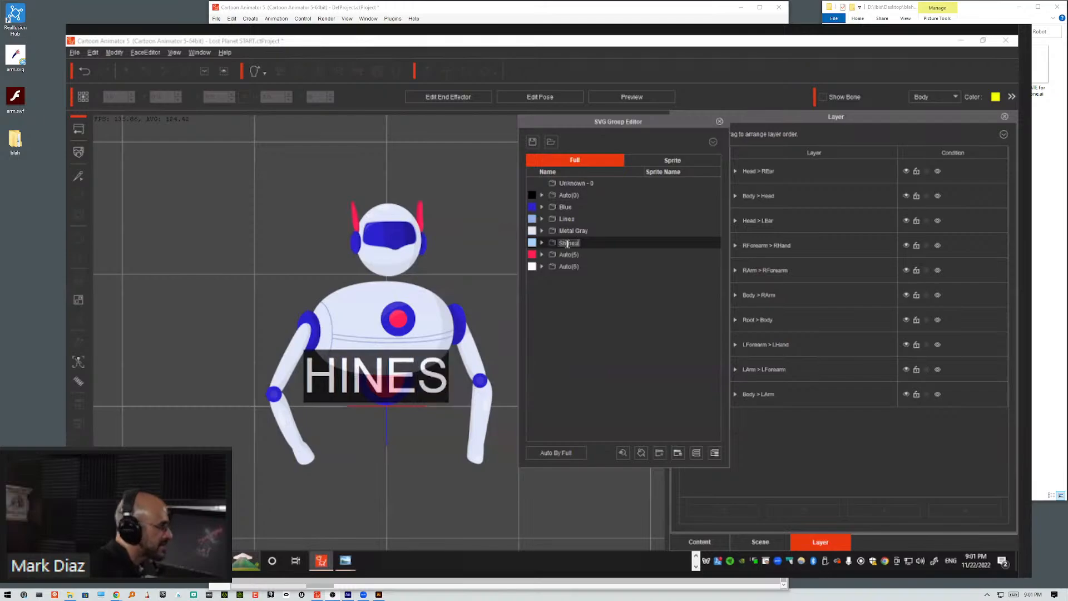
Rename the SVG color groups Auto(5) as Red and Auto(6) as Shine 2, and close the SVG Group Editor
left_click(568, 254)
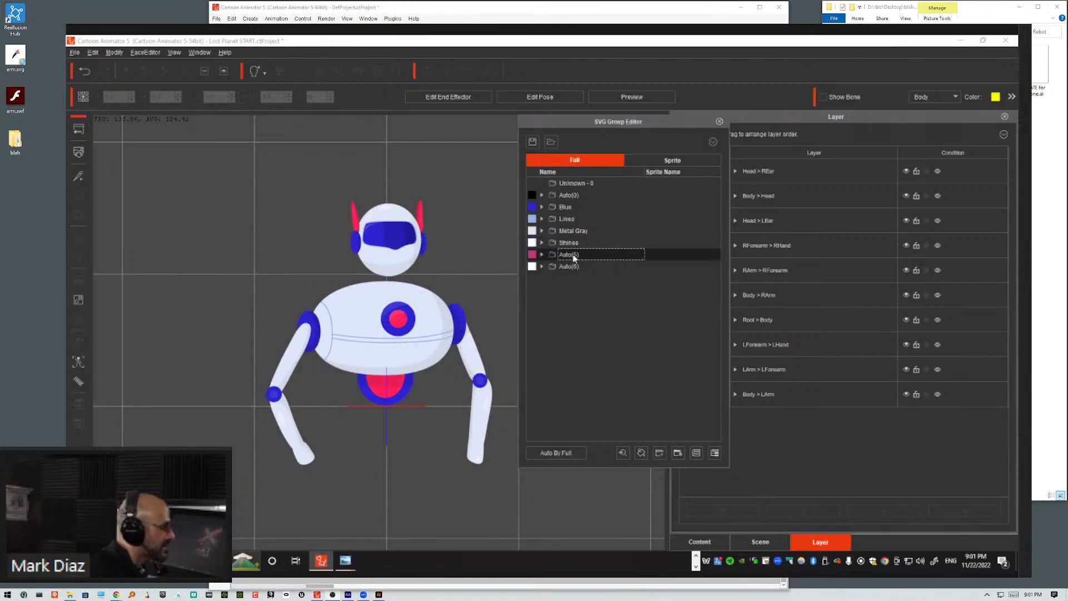
left_click(574, 258)
type("Red")
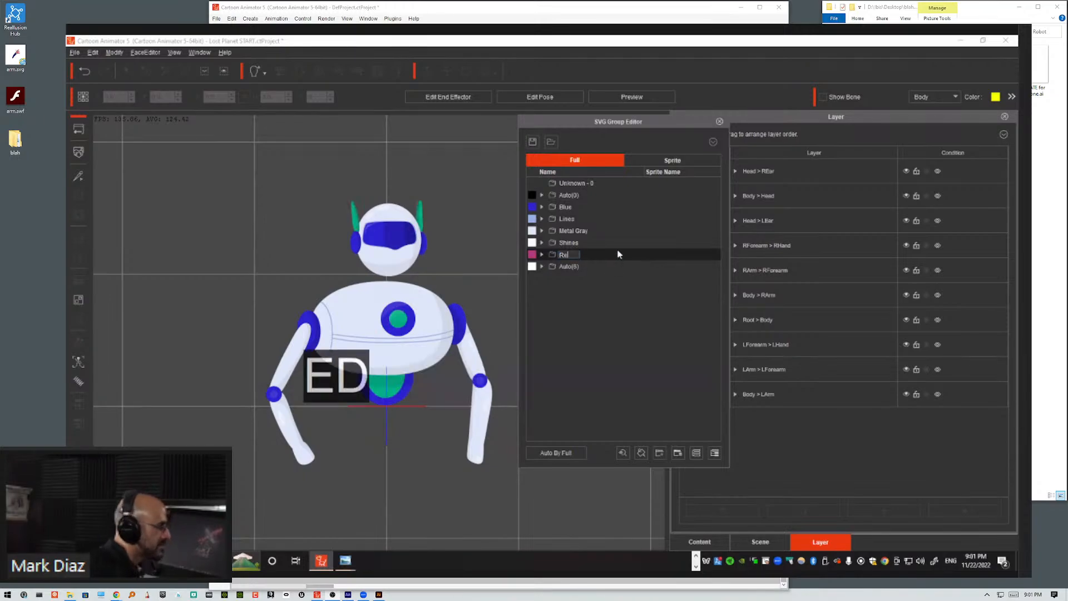
left_click(568, 267)
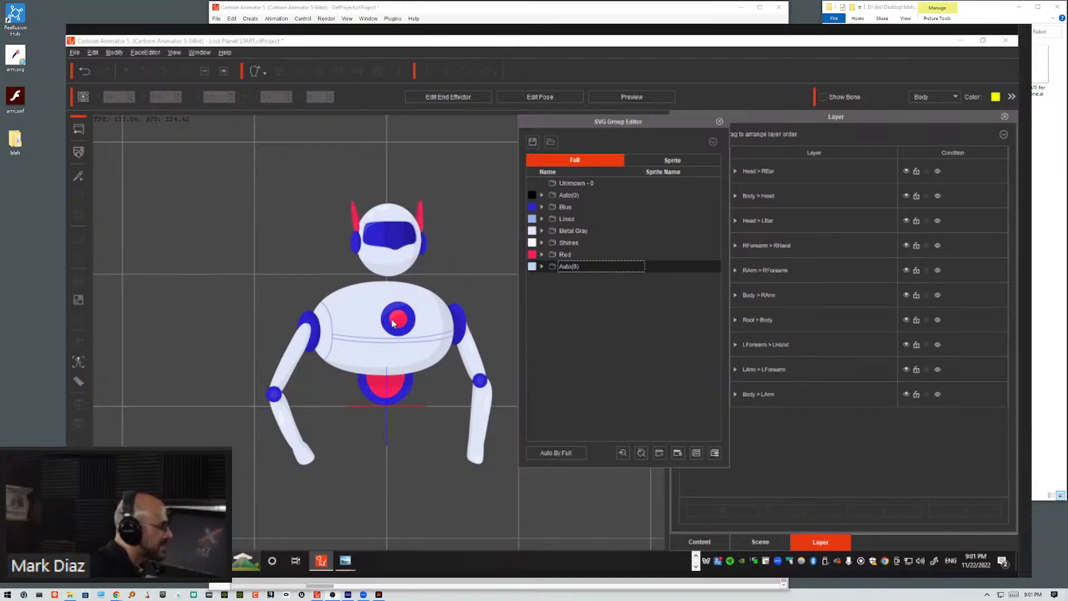
left_click(568, 267)
type("Shine 2")
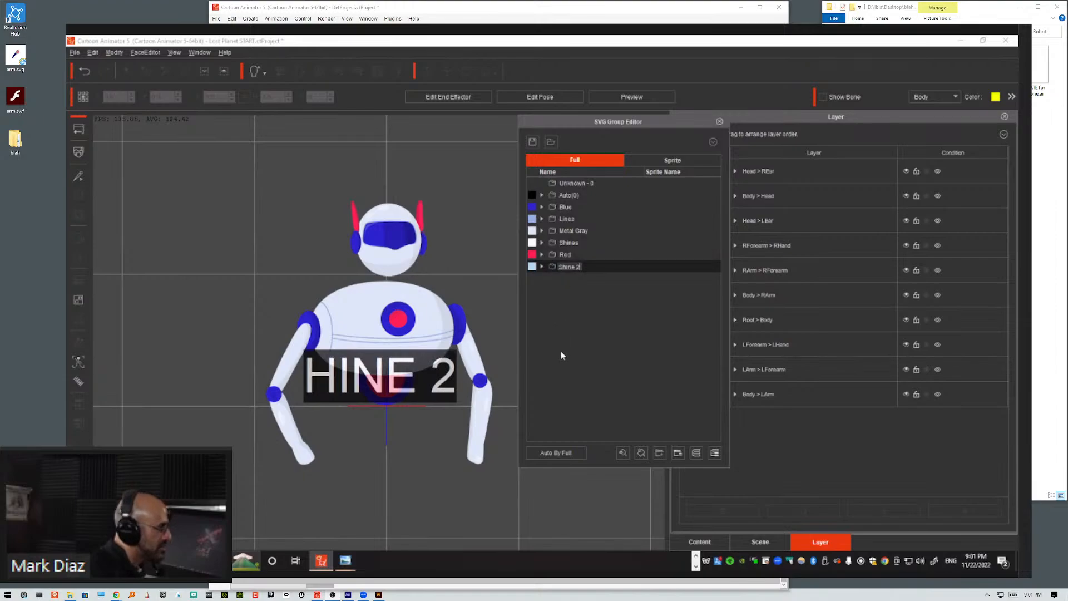
left_click(563, 397)
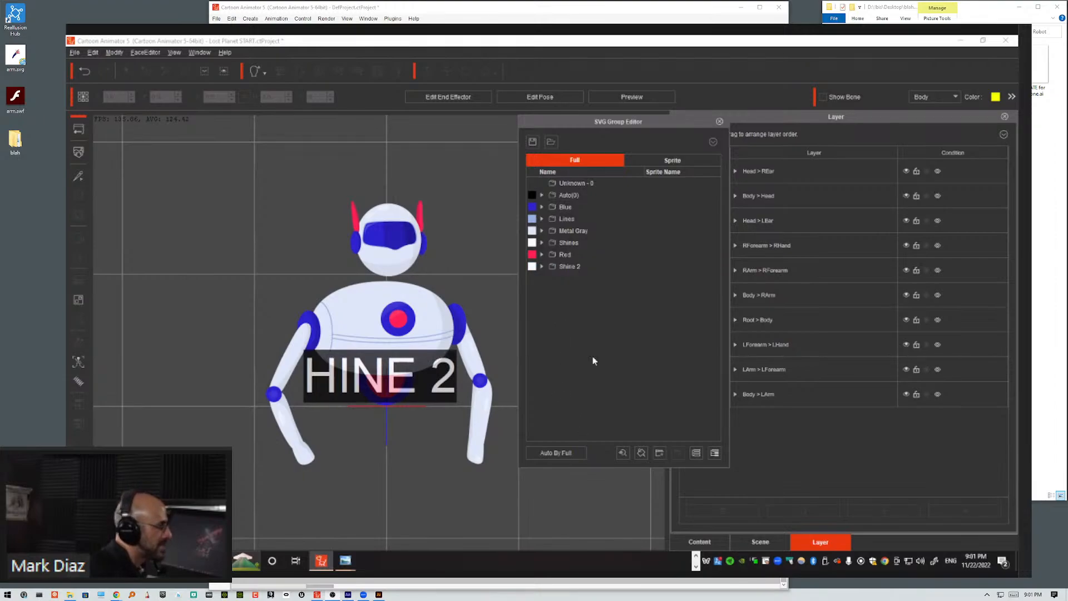
left_click(719, 121)
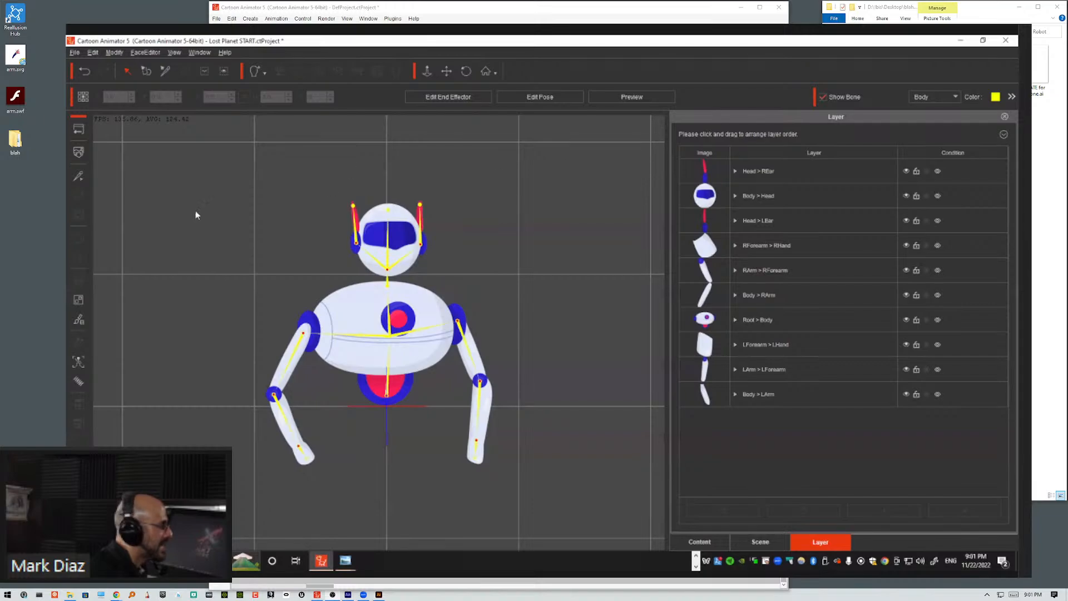
Fade the Blue color group to 0 opacity in SVG Color Adjustment and restore it to 100
key("ctrl")
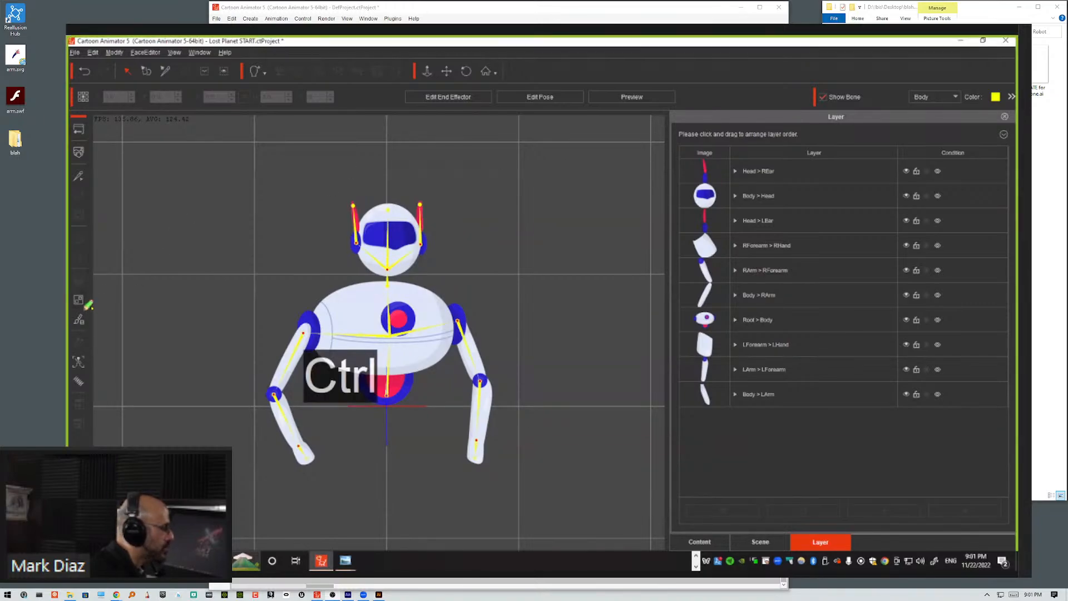
mouse_move(85, 311)
left_mouse_down()
mouse_move(70, 327)
mouse_move(86, 311)
mouse_move(69, 295)
mouse_move(82, 308)
mouse_move(85, 291)
left_mouse_up()
key("Escape")
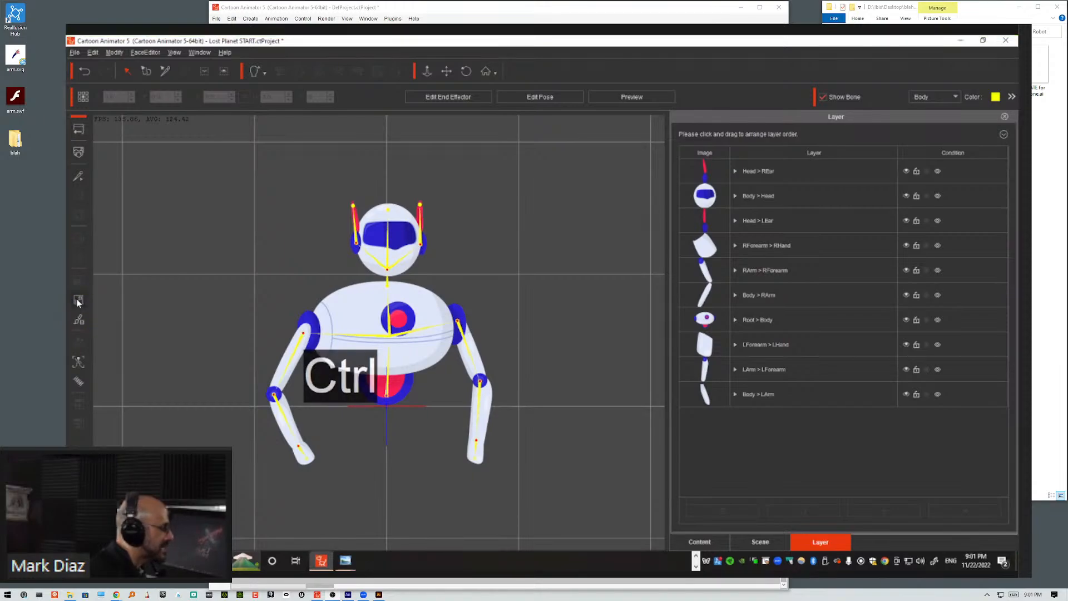
left_click(79, 301)
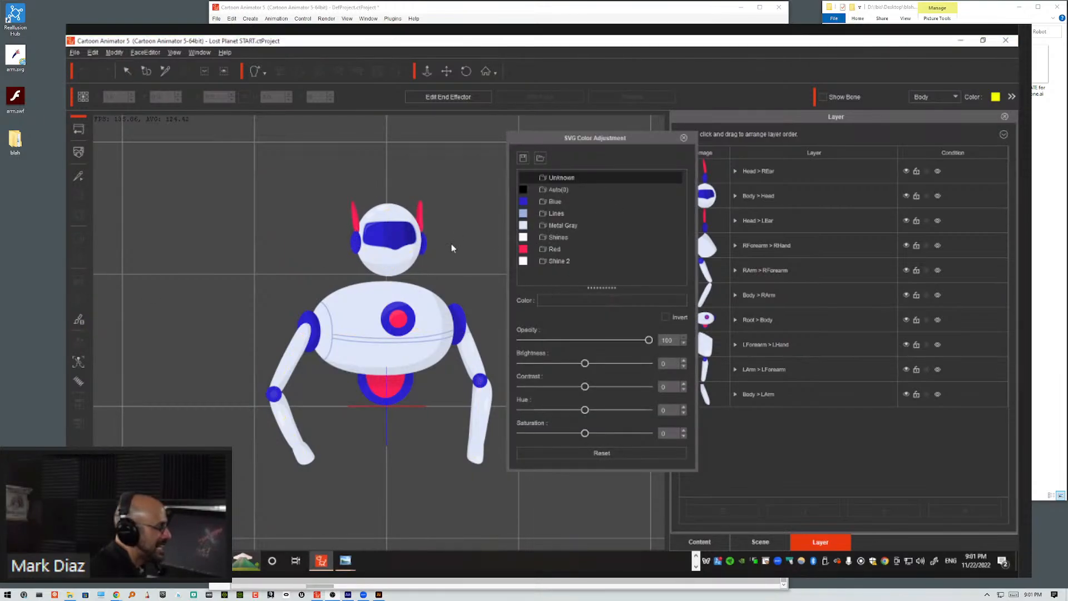
left_click(553, 201)
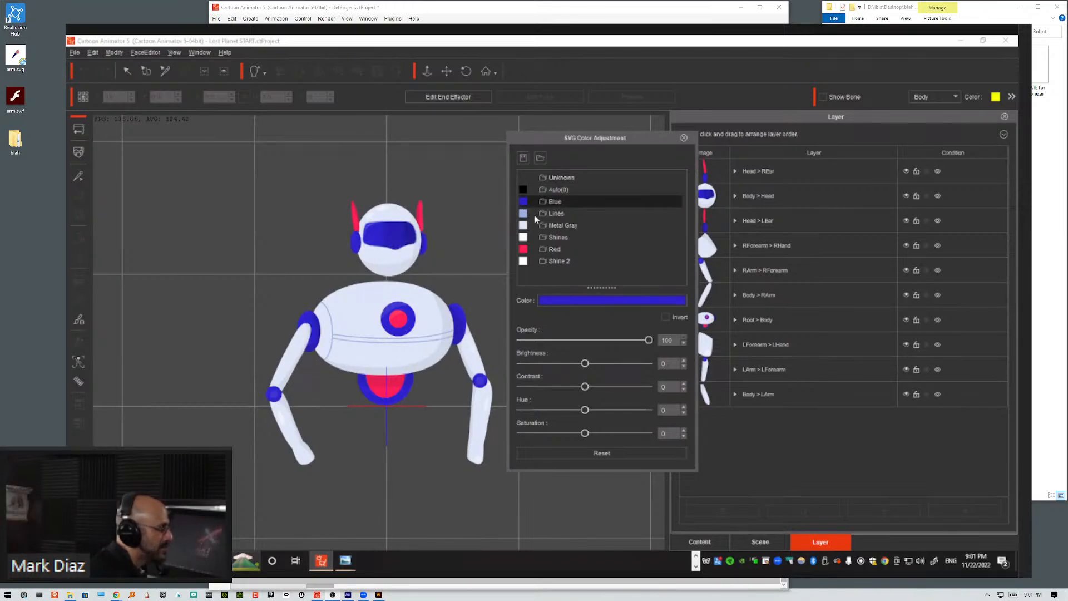
left_click_drag(647, 340, 503, 343)
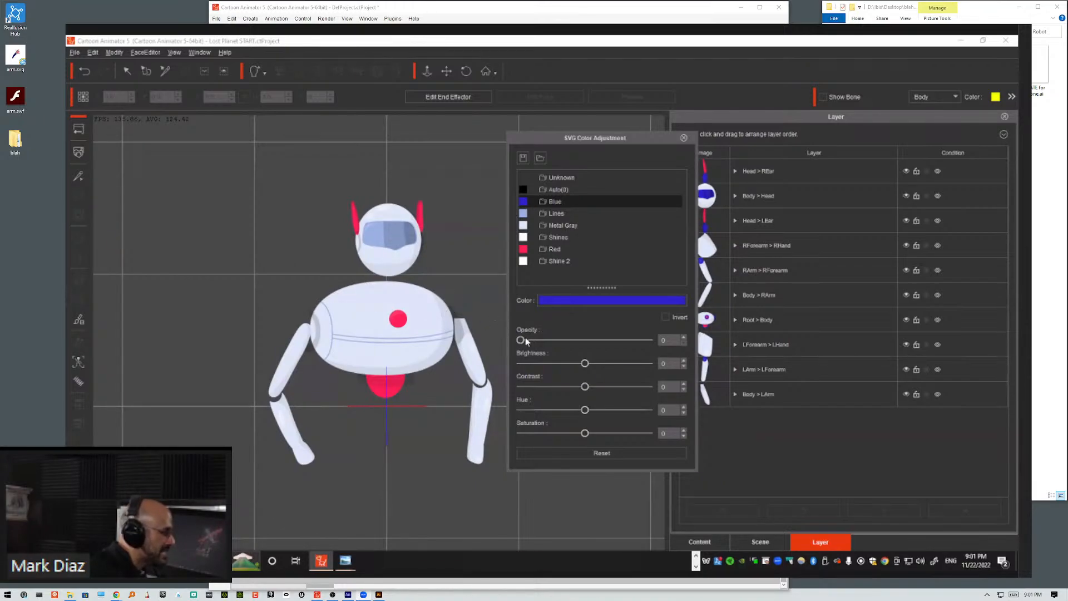
left_click_drag(522, 340, 574, 340)
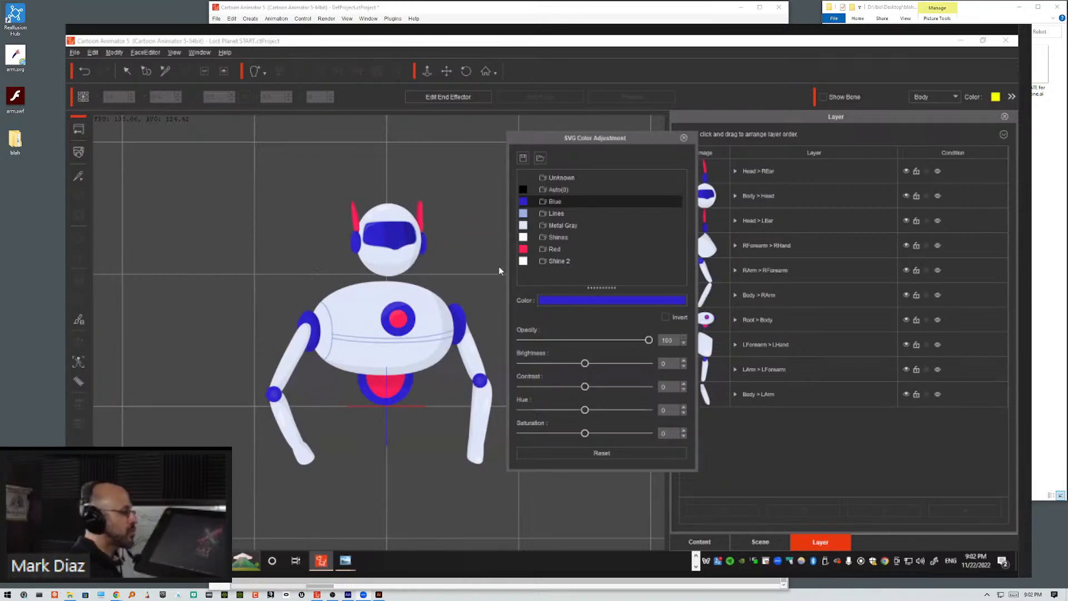
left_click(576, 300)
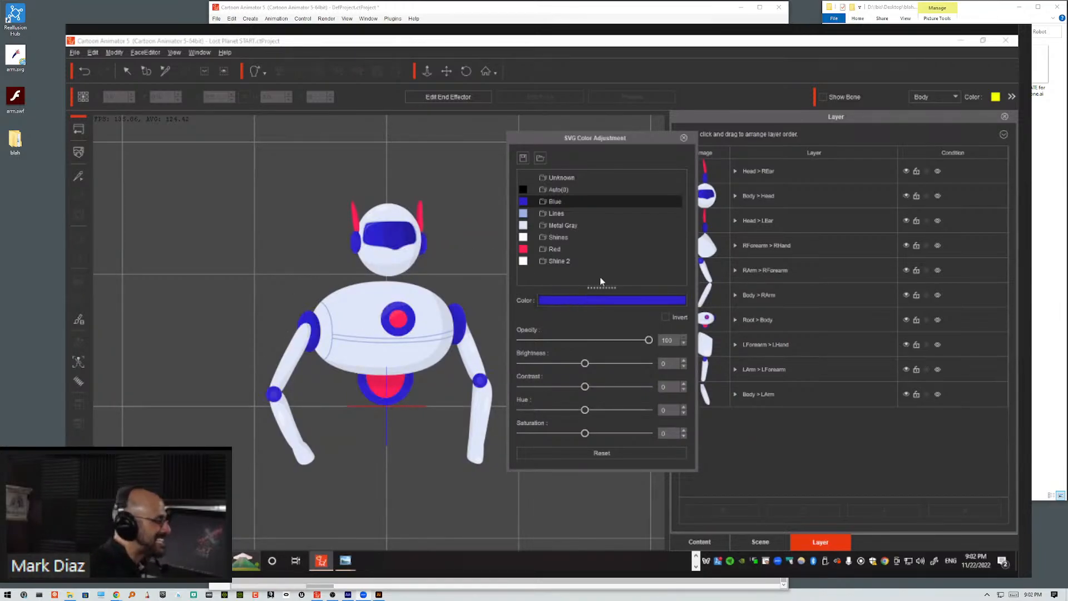
left_click(673, 188)
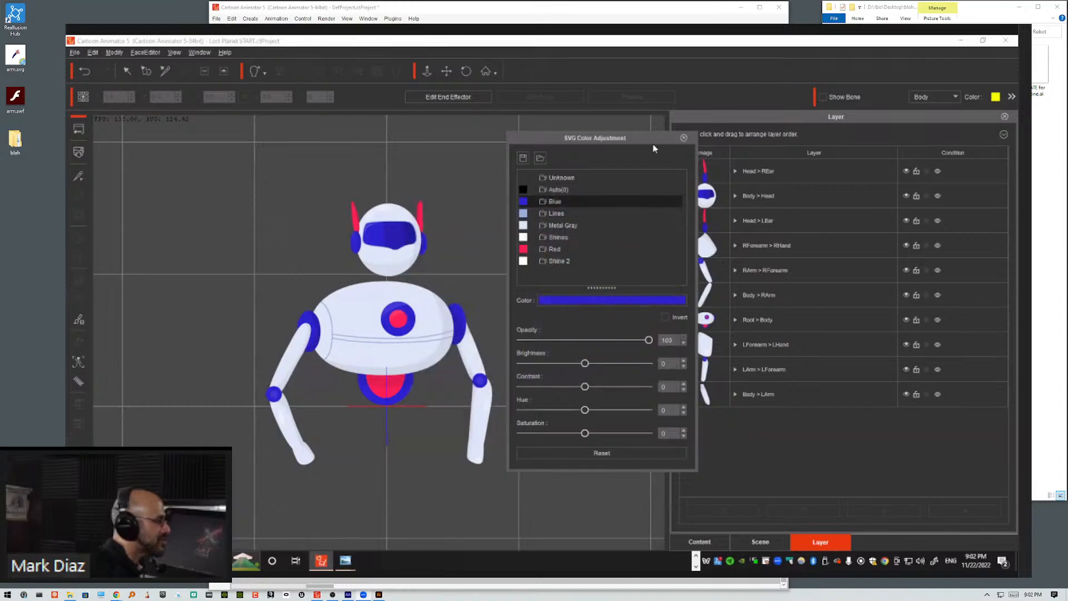
left_click(684, 137)
Reopen the robot in the Composer and examine its SVG groups for the body sprite and the full character
left_click(77, 130)
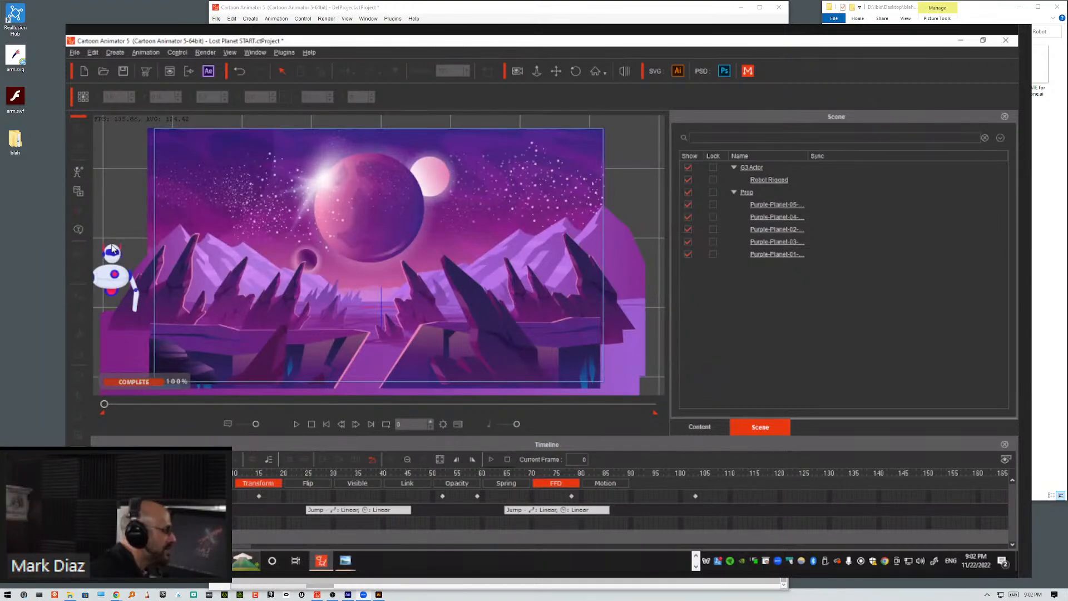
left_click(111, 275)
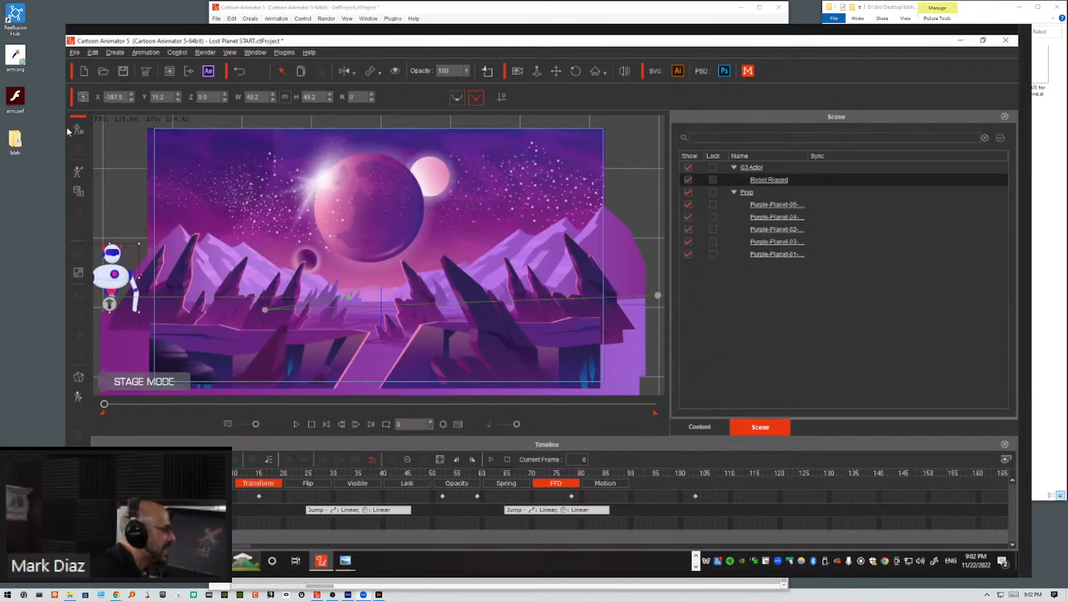
left_click(527, 346)
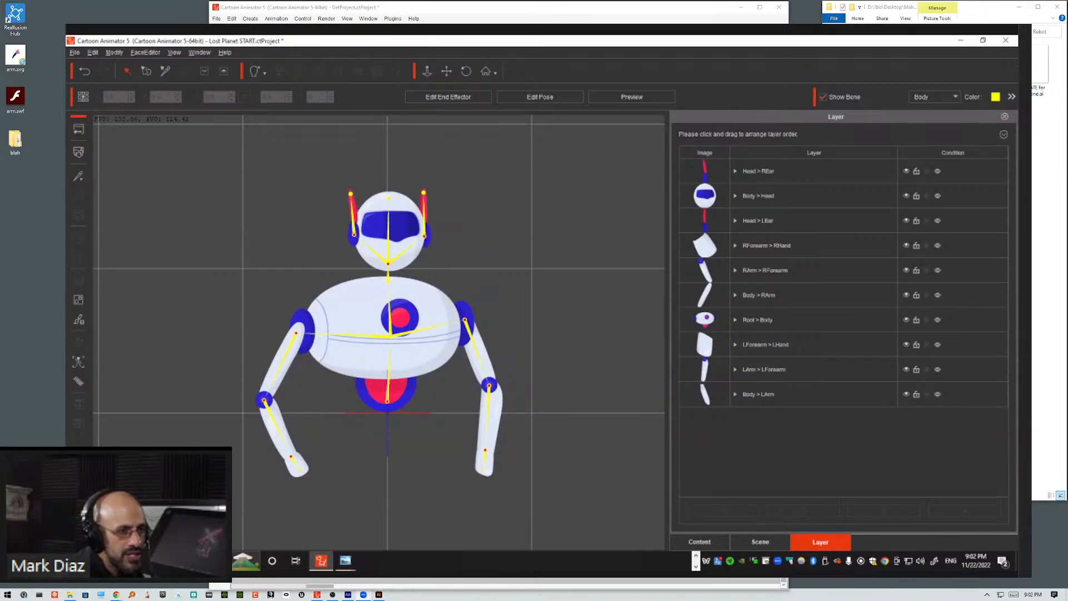
left_click(418, 314)
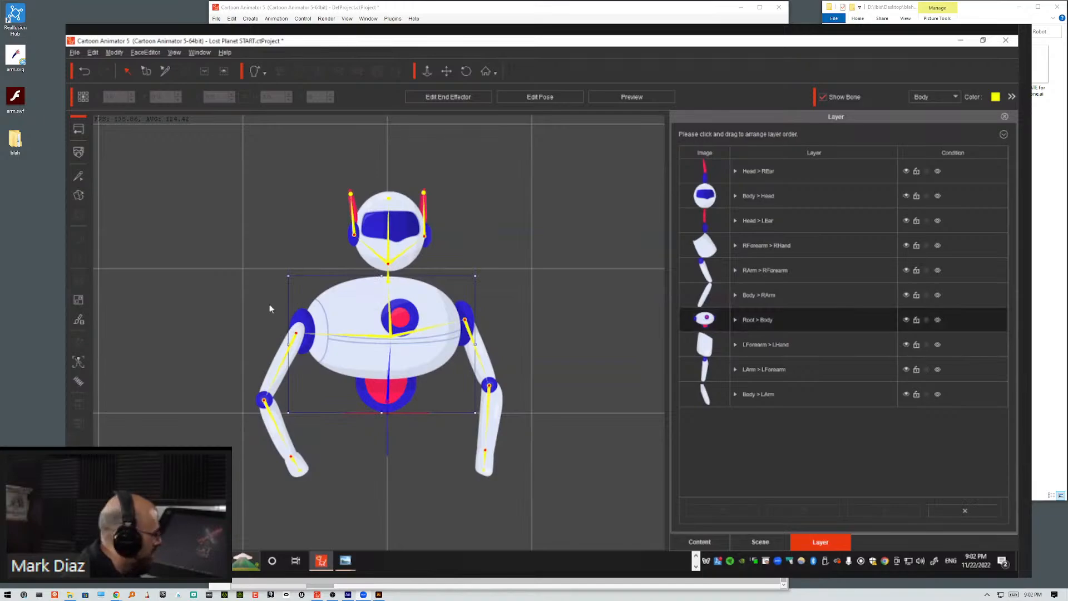
left_click(78, 322)
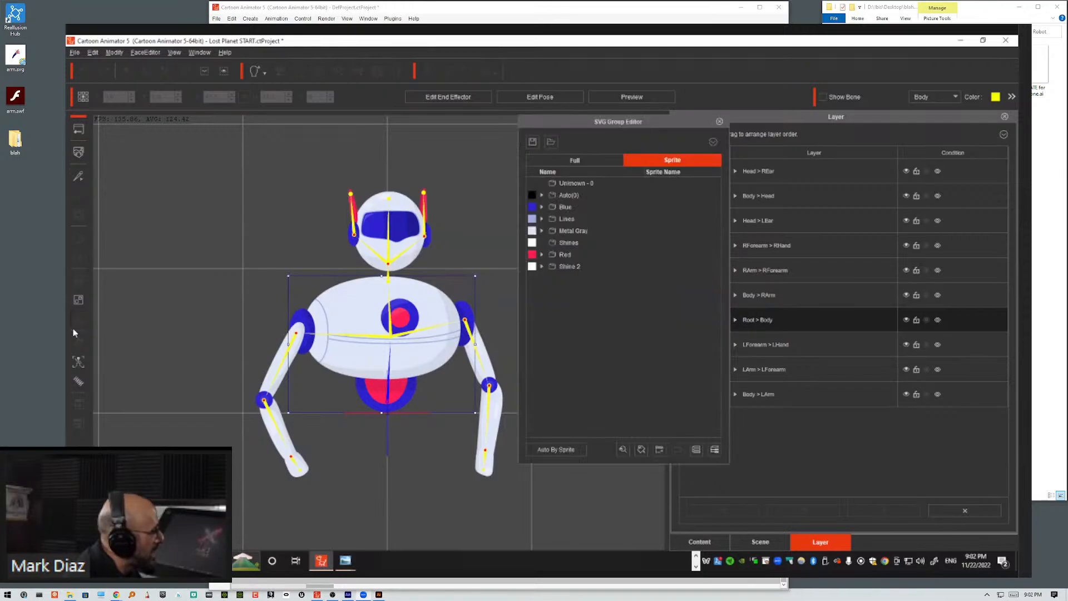
left_click(573, 159)
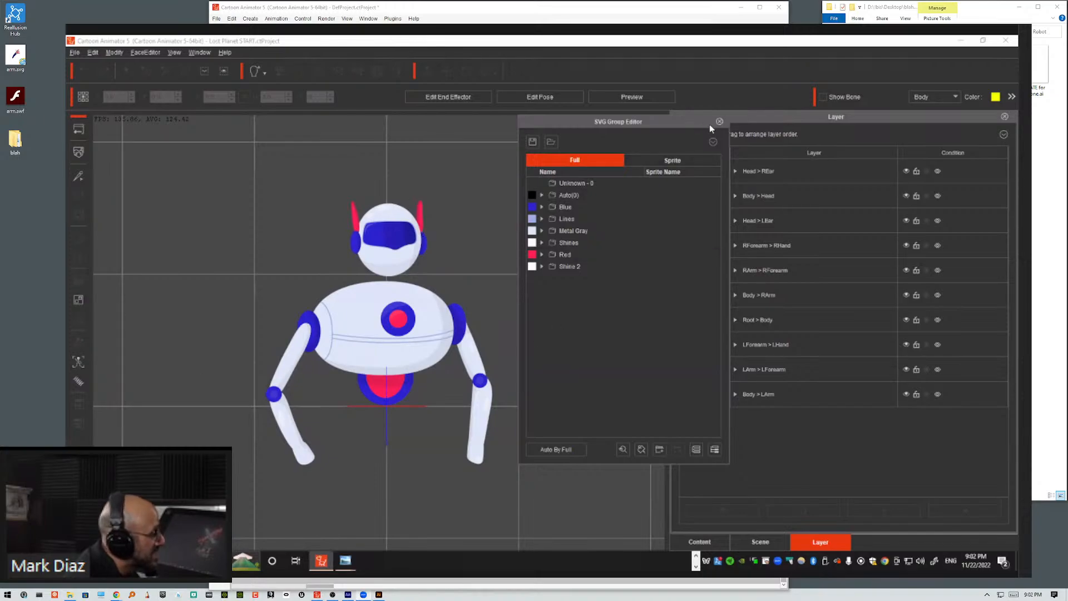
left_click(84, 129)
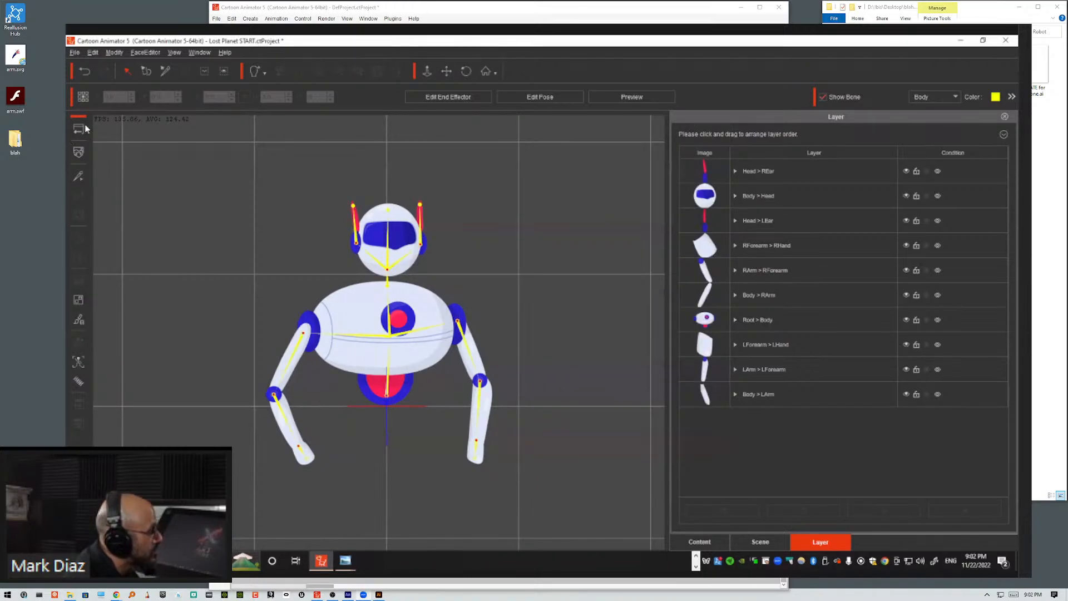
left_click(85, 129)
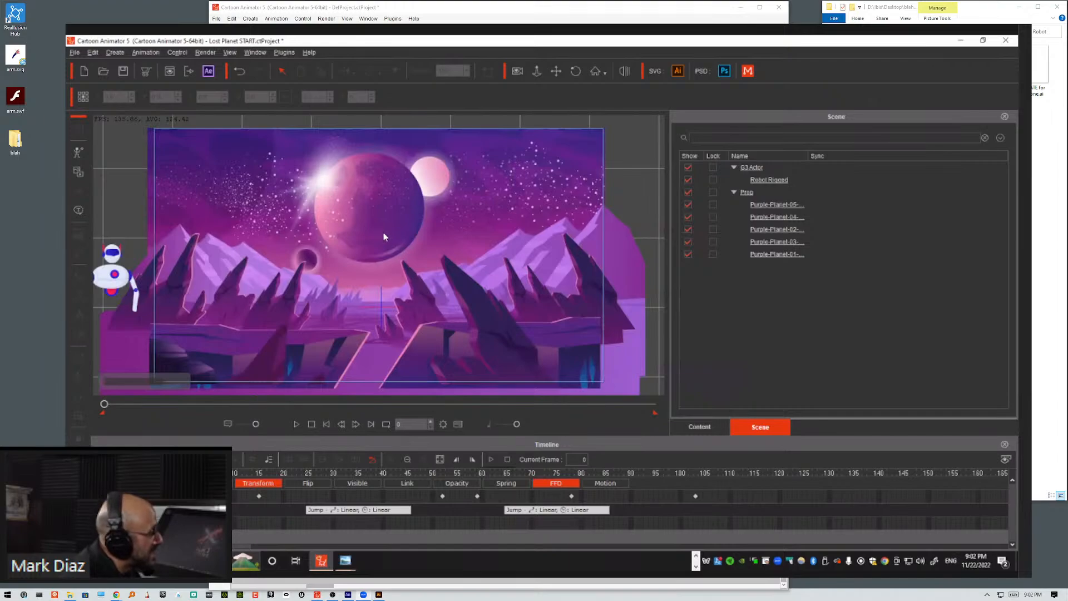
Undo the accidental move of the foreground rocks prop and open it in the Composer with its sprite selected
left_click(479, 331)
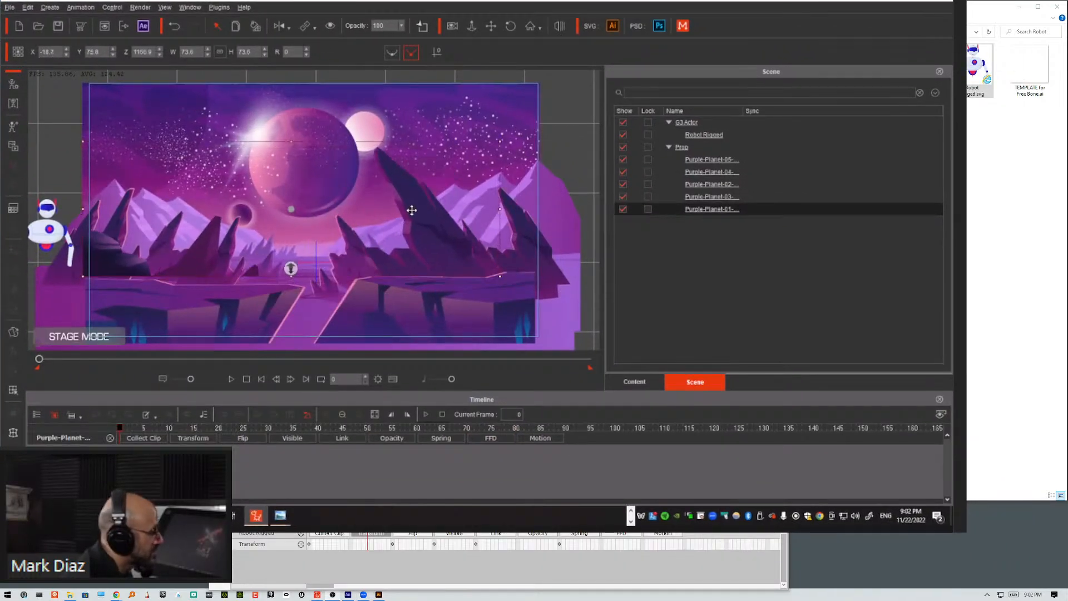
key("ctrl+z")
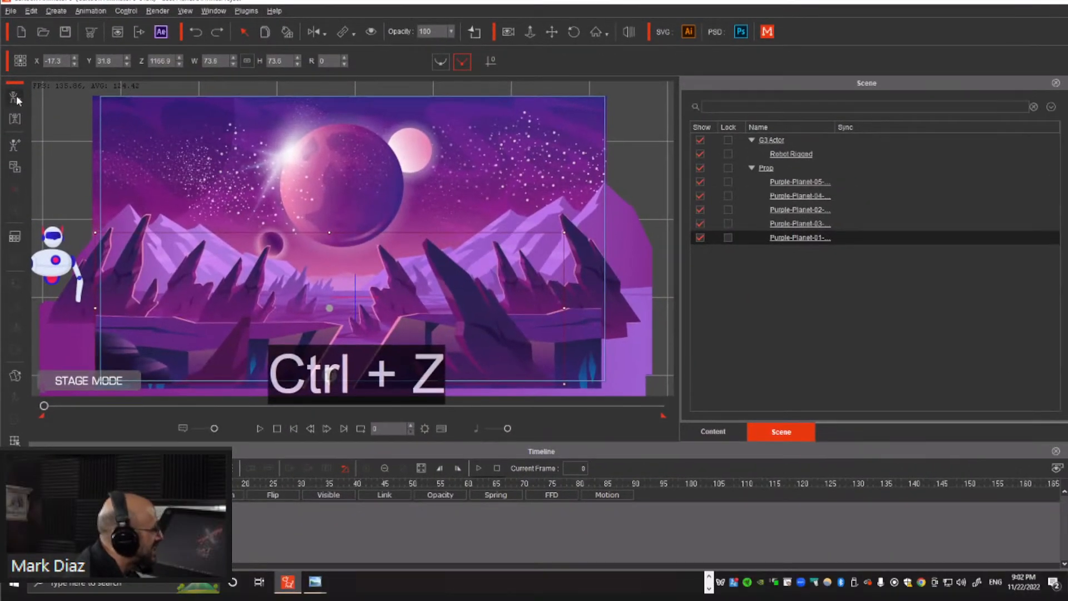
left_click(16, 98)
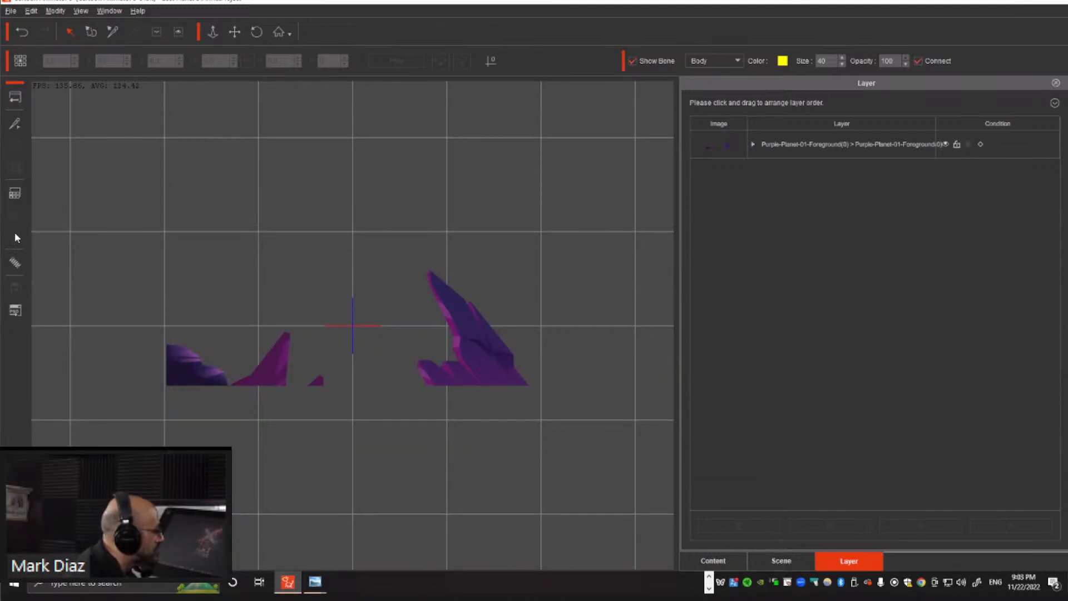
left_click(180, 379)
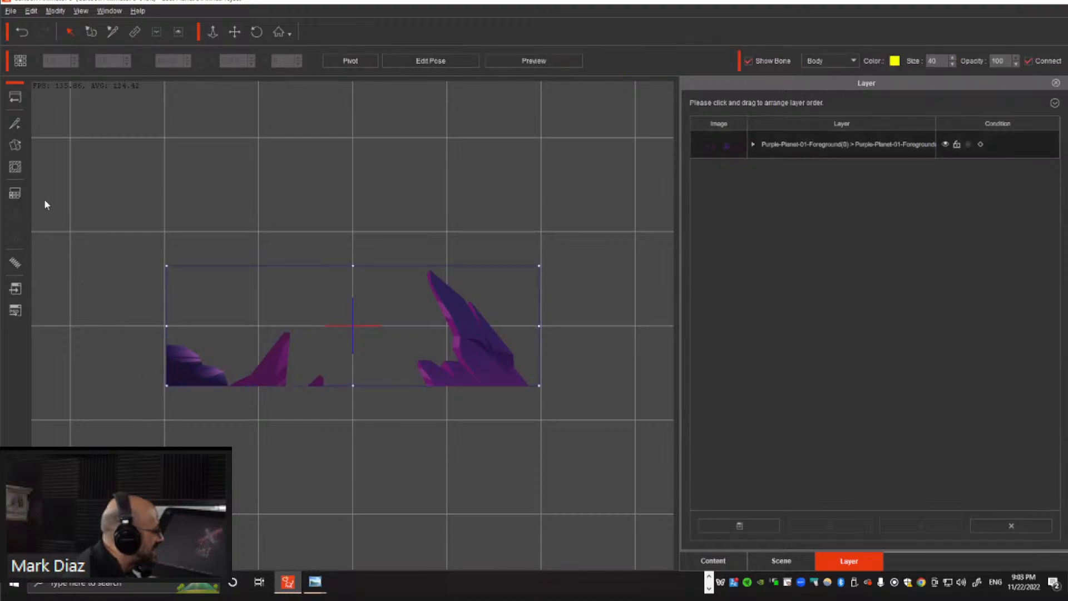
Try hue values of 136 and -57 on the foreground rocks in Render Style and reset the color adjustment
left_click(15, 193)
left_click_drag(517, 195, 652, 101)
left_click_drag(708, 365, 726, 365)
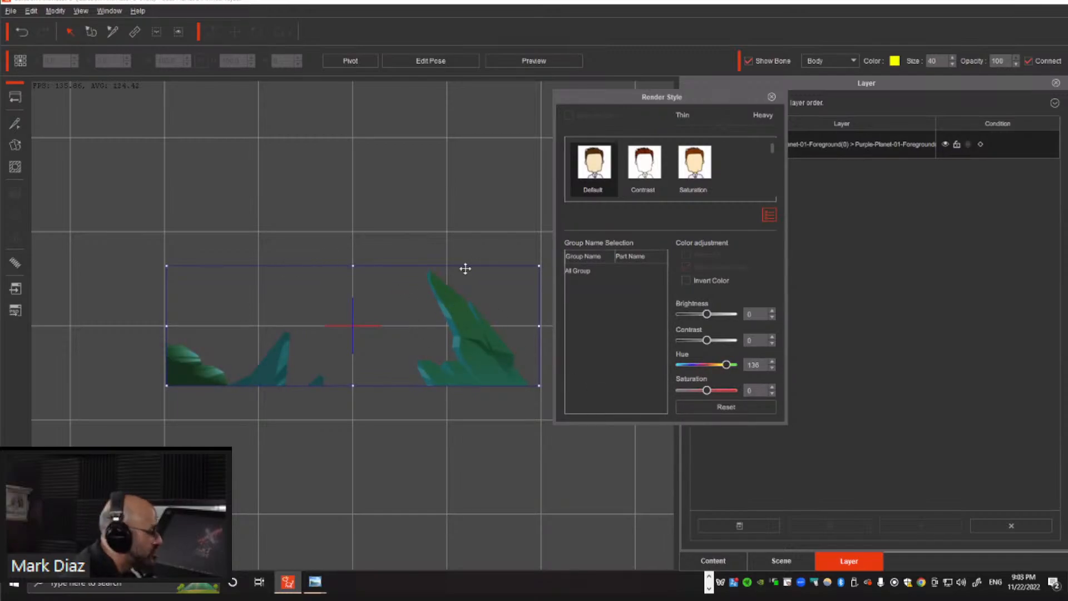
left_click_drag(727, 365, 698, 366)
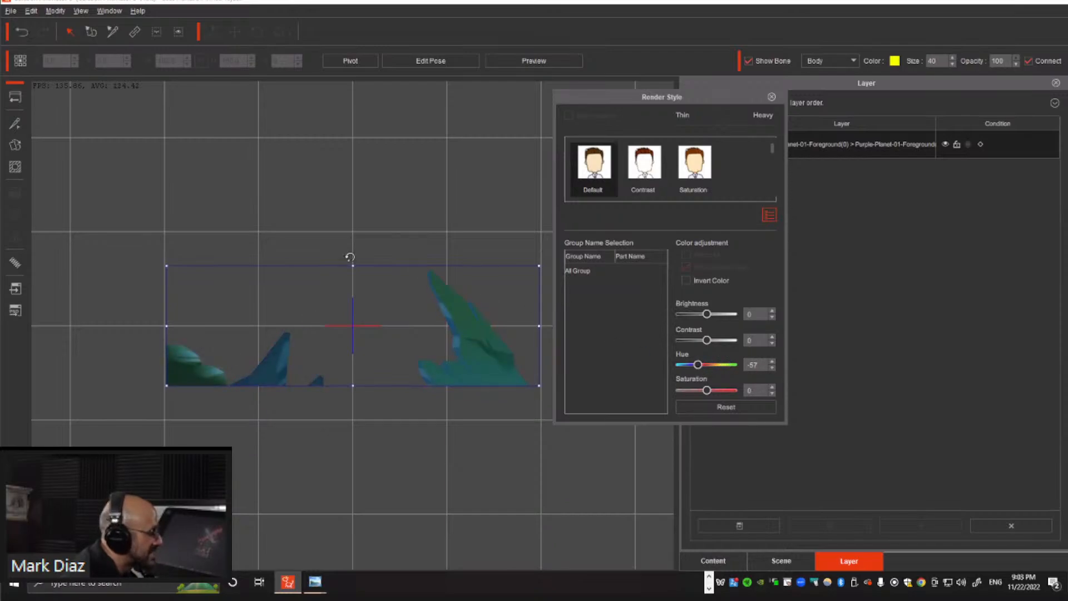
left_click(723, 407)
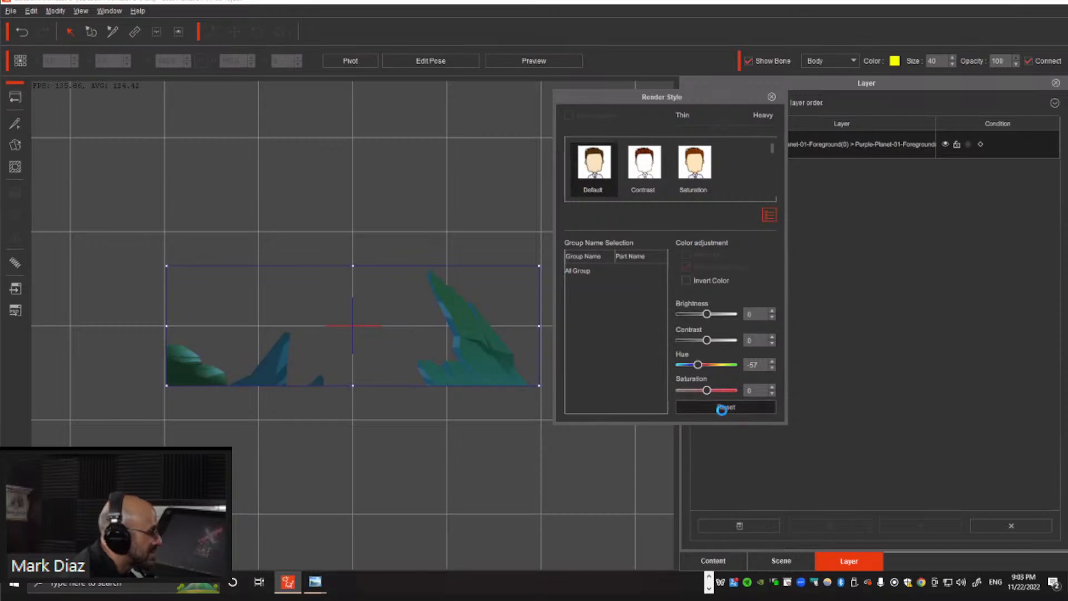
left_click(771, 97)
left_click(21, 98)
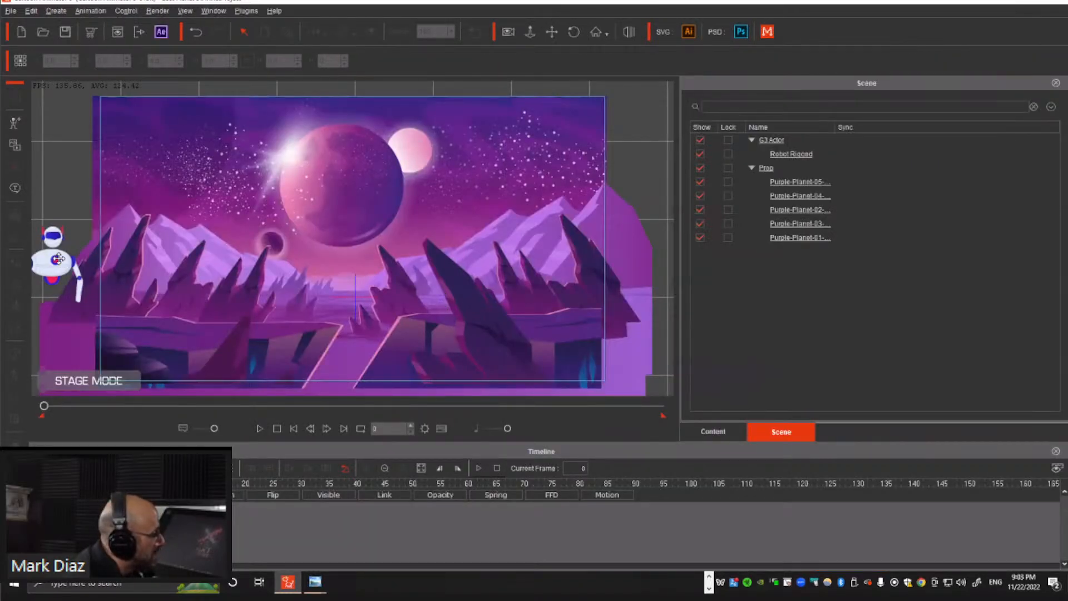
Open the robot in the Composer, continuing past the motion notice, and bring up SVG Color Adjustment for its body sprite
left_click(56, 261)
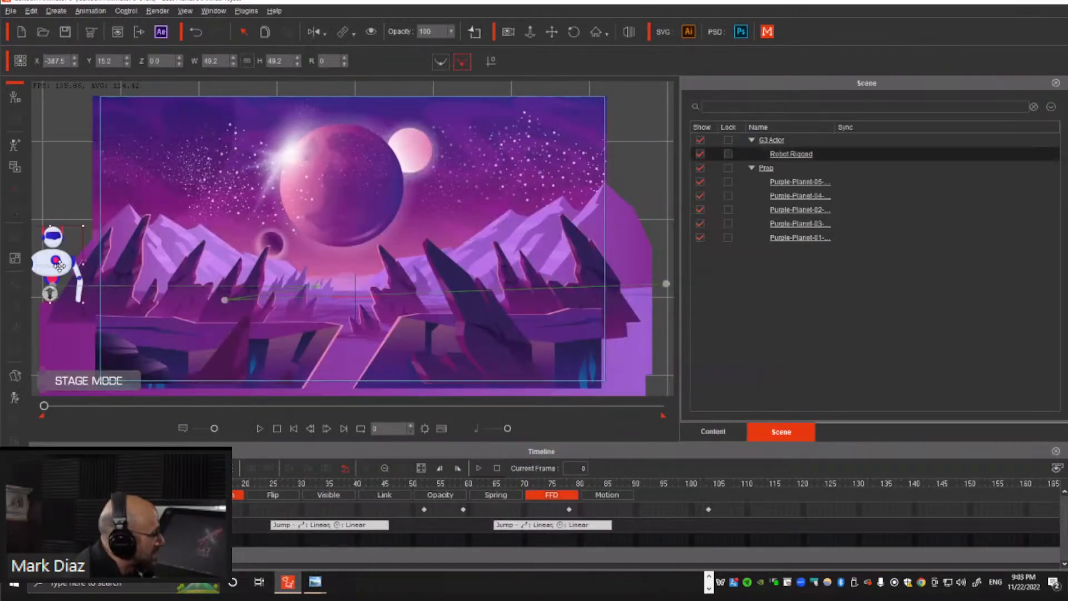
left_click(13, 99)
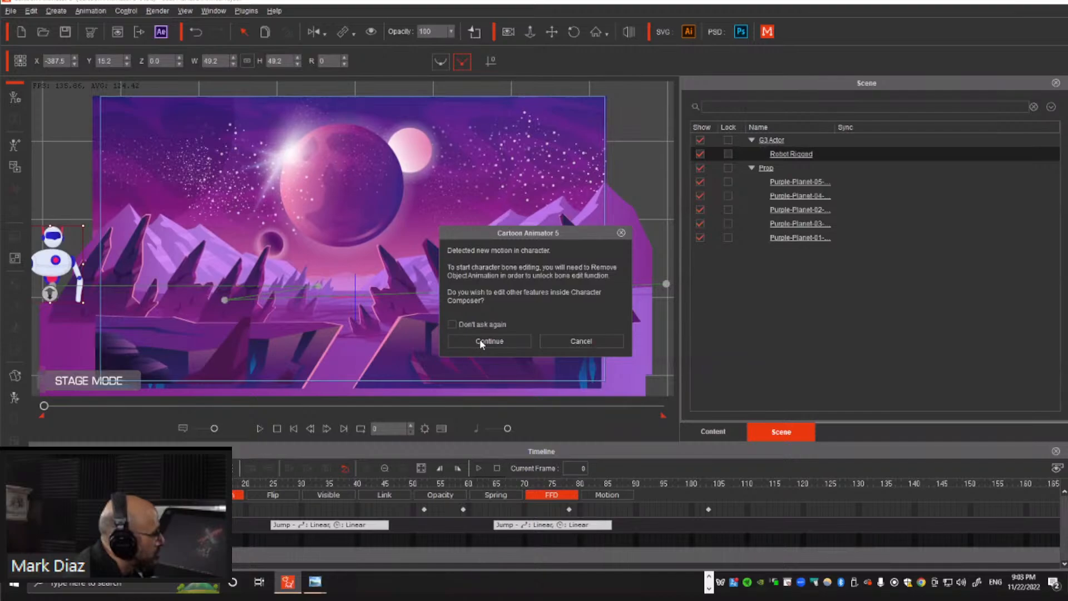
left_click(480, 340)
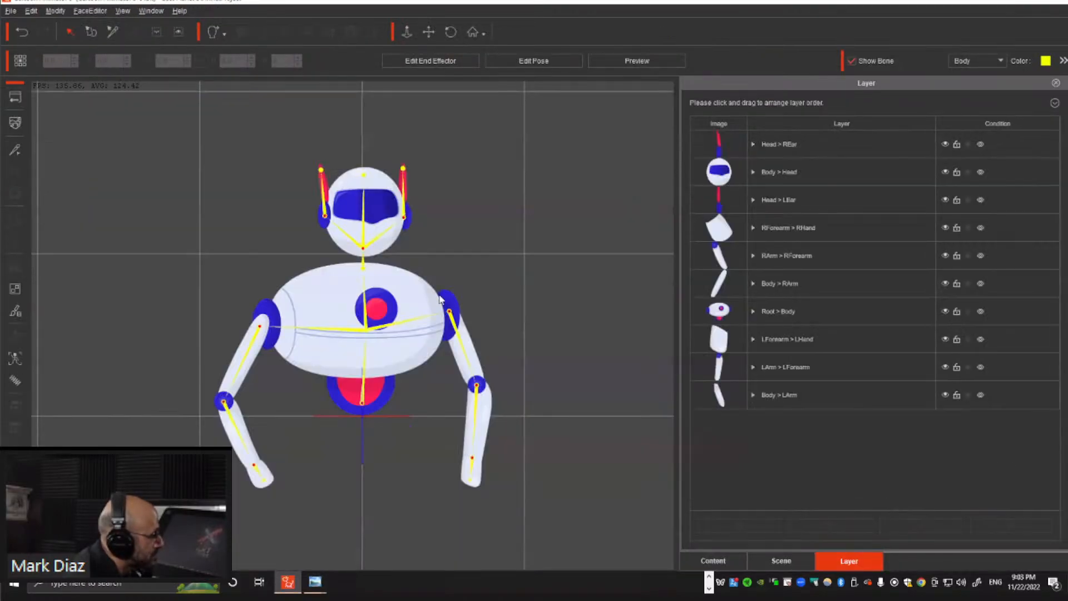
left_click(405, 295)
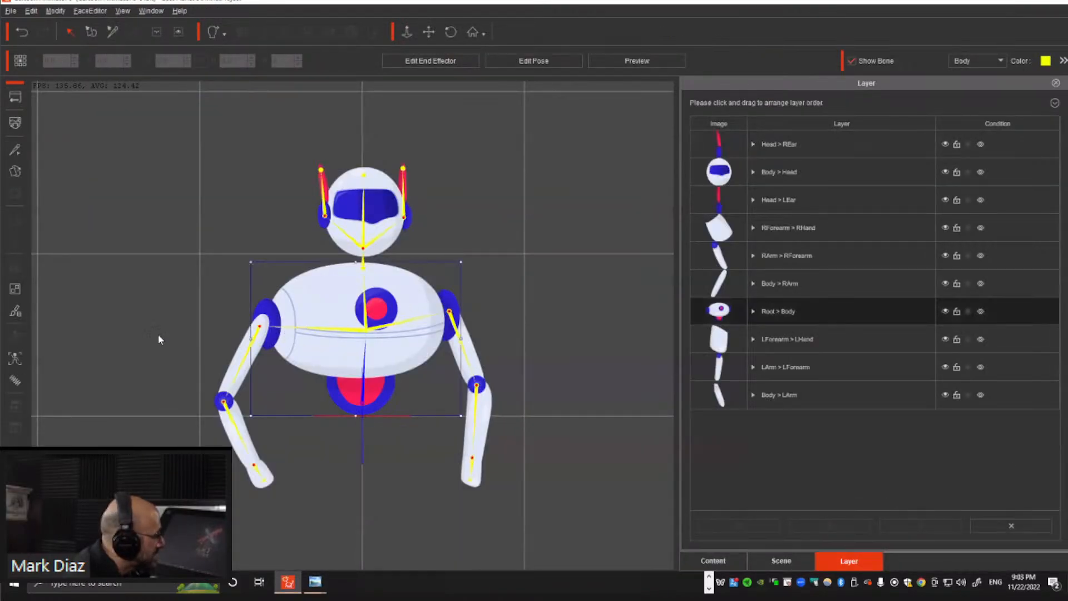
left_click(15, 289)
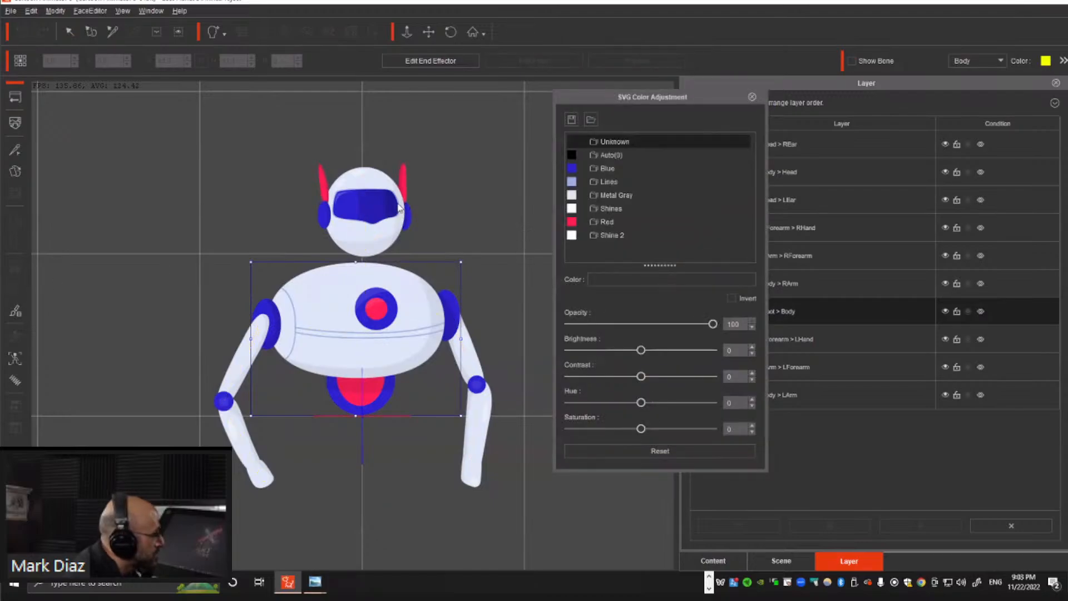
Recolor the Blue group to a medium purple, #7139a8
left_click(606, 168)
left_click(656, 279)
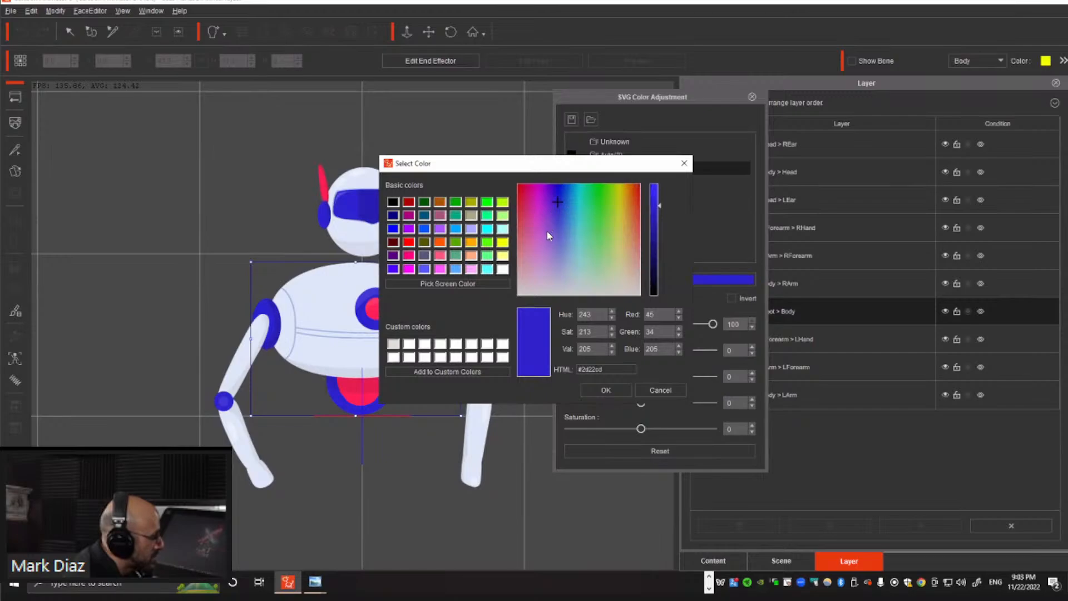
left_click(545, 219)
left_click(544, 226)
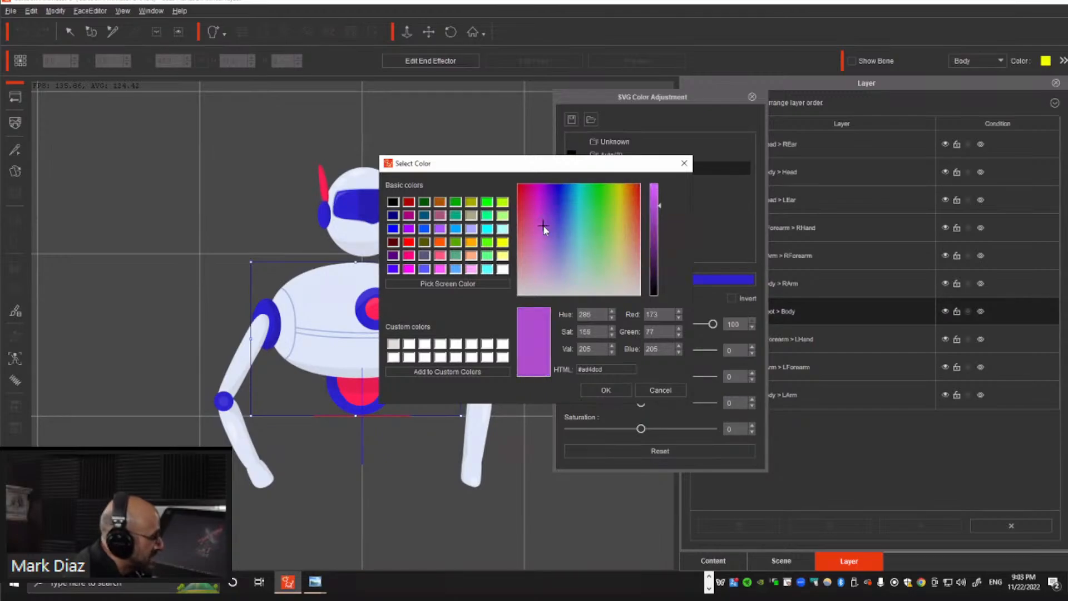
left_click(549, 221)
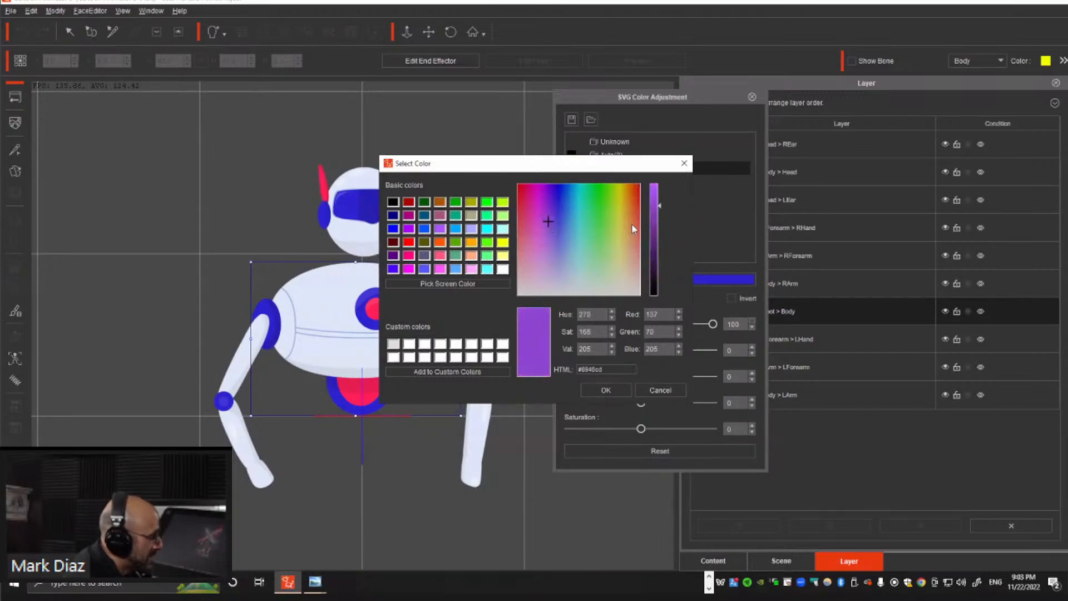
left_click_drag(656, 211, 655, 222)
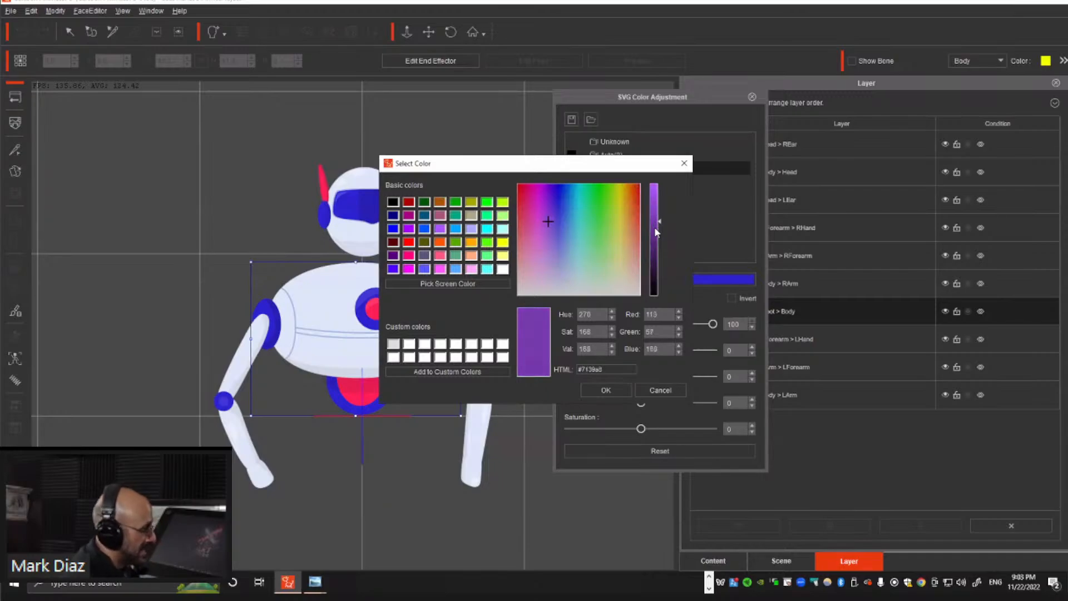
left_click(606, 390)
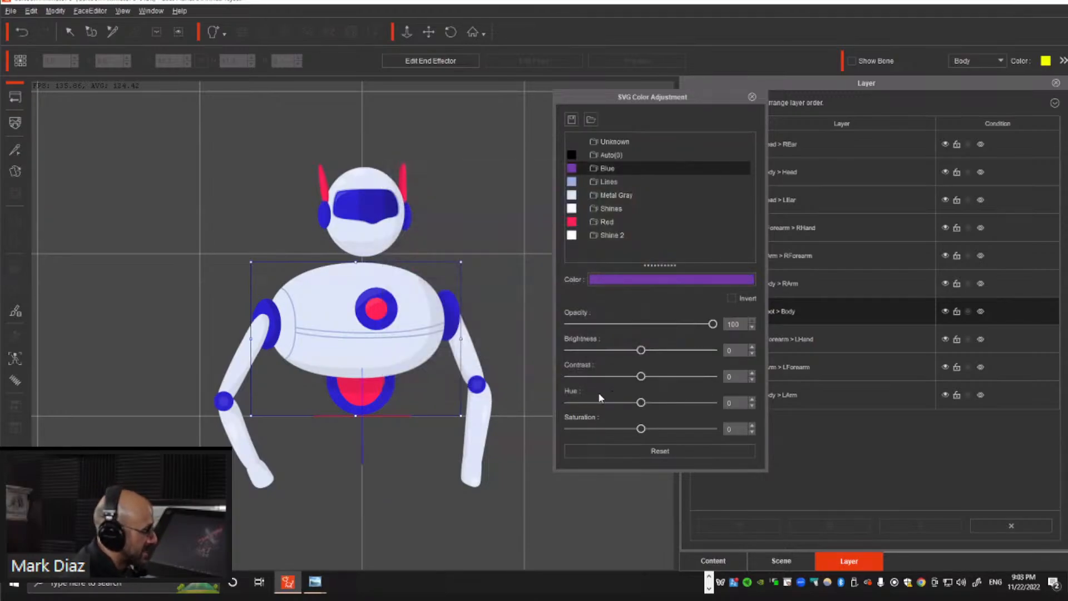
Recolor the Red group to a darker magenta red, #bf2065
left_click(605, 222)
left_click(643, 280)
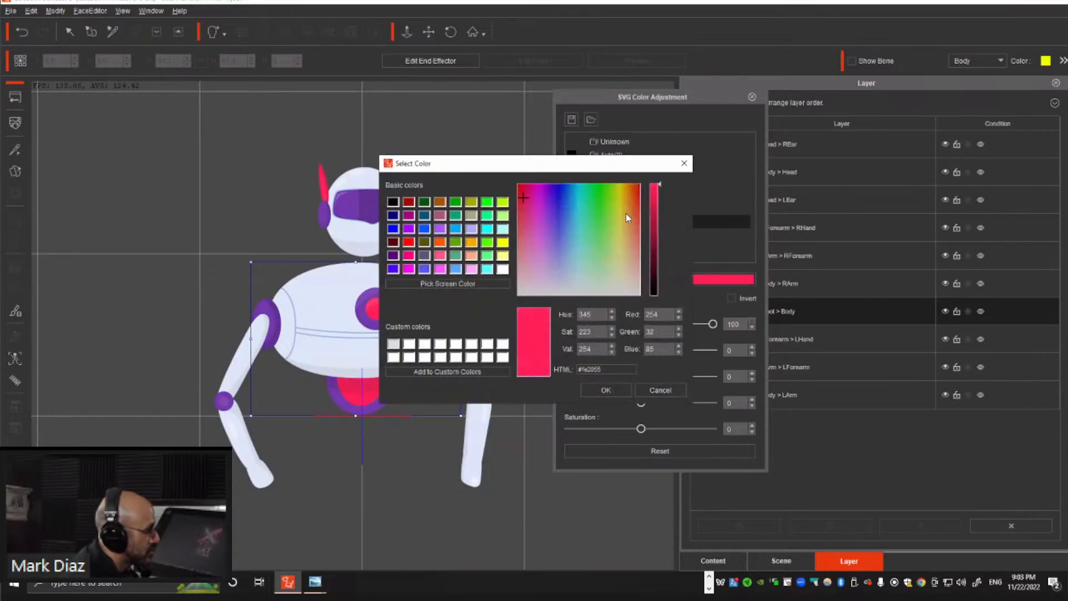
left_click(652, 210)
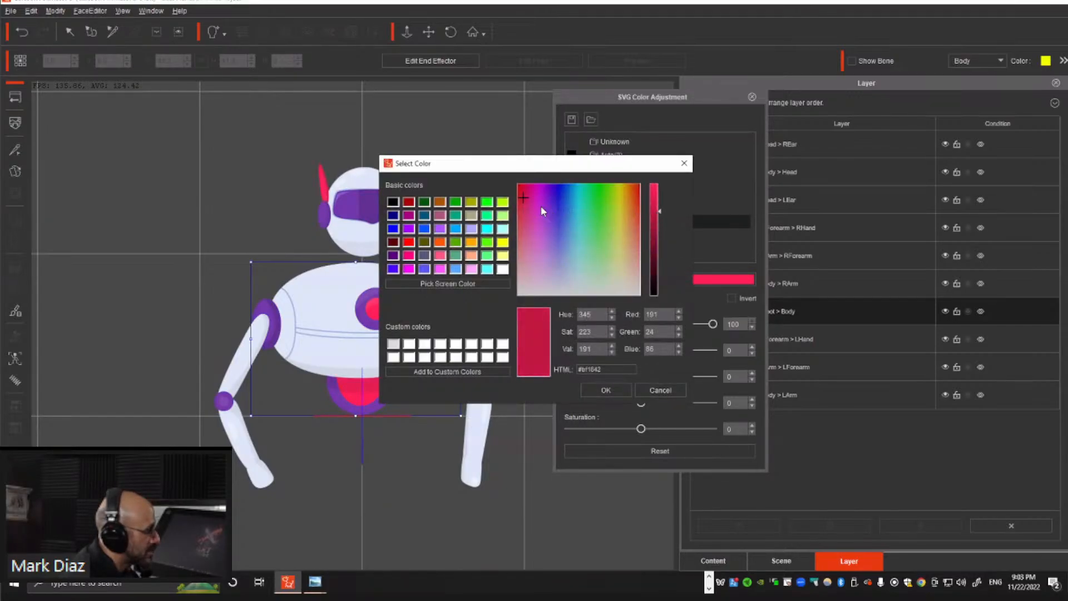
left_click(527, 202)
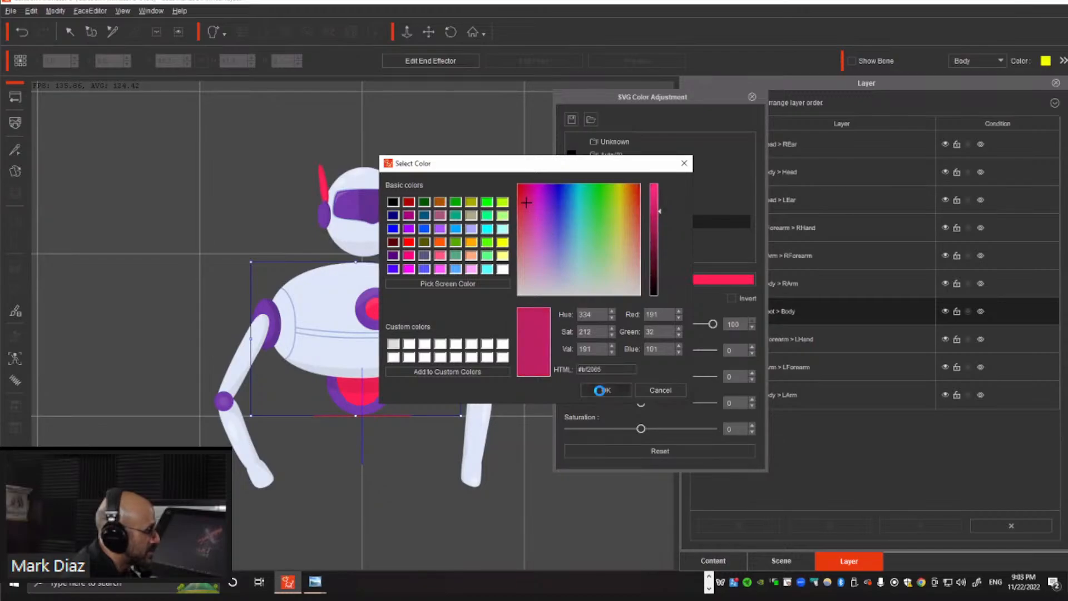
left_click(599, 390)
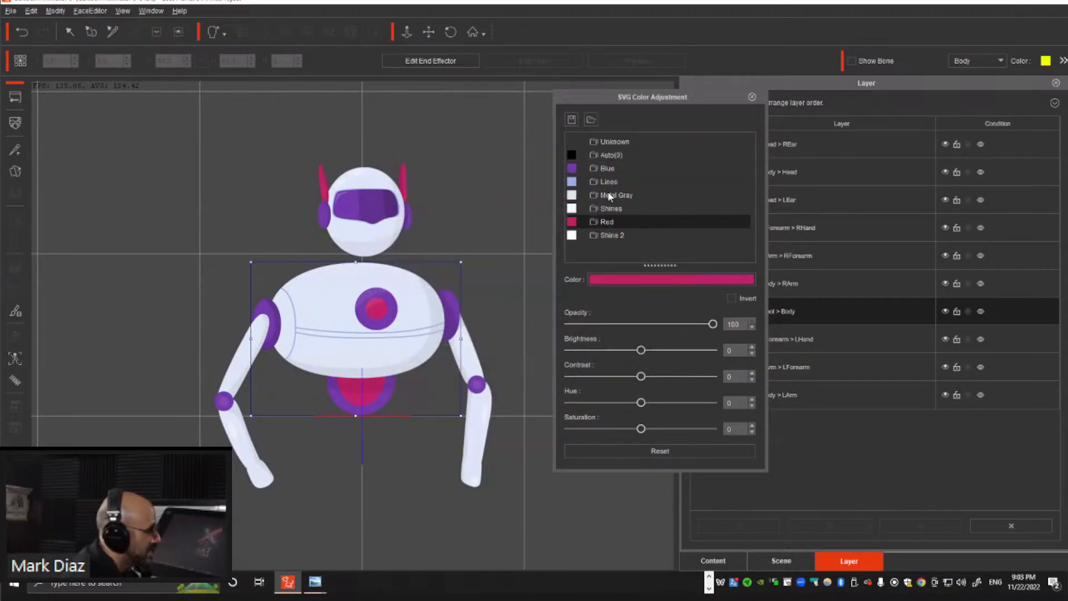
Darken the purple of the Blue group, keeping its hue and saturation
left_click(599, 168)
left_click(661, 280)
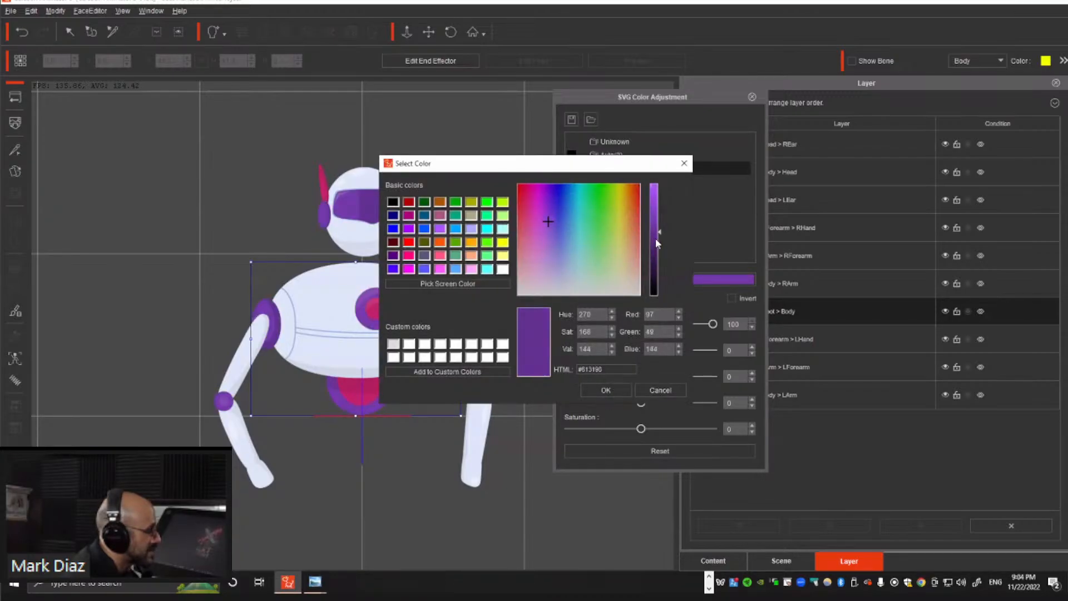
left_click(606, 390)
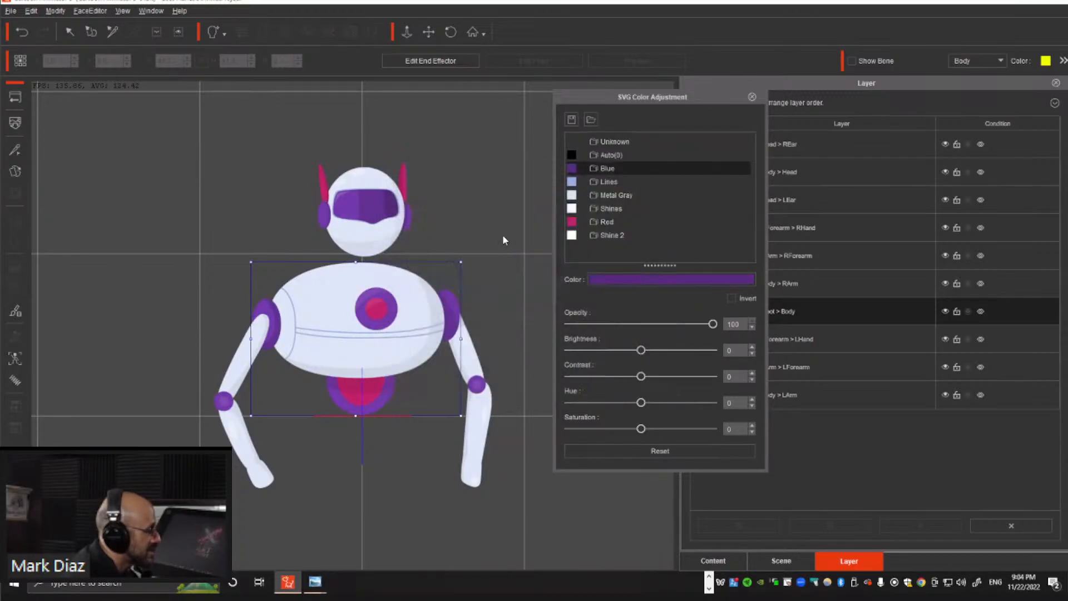
Recolor the Lines group to a light lavender, #a99ae2
left_click(614, 195)
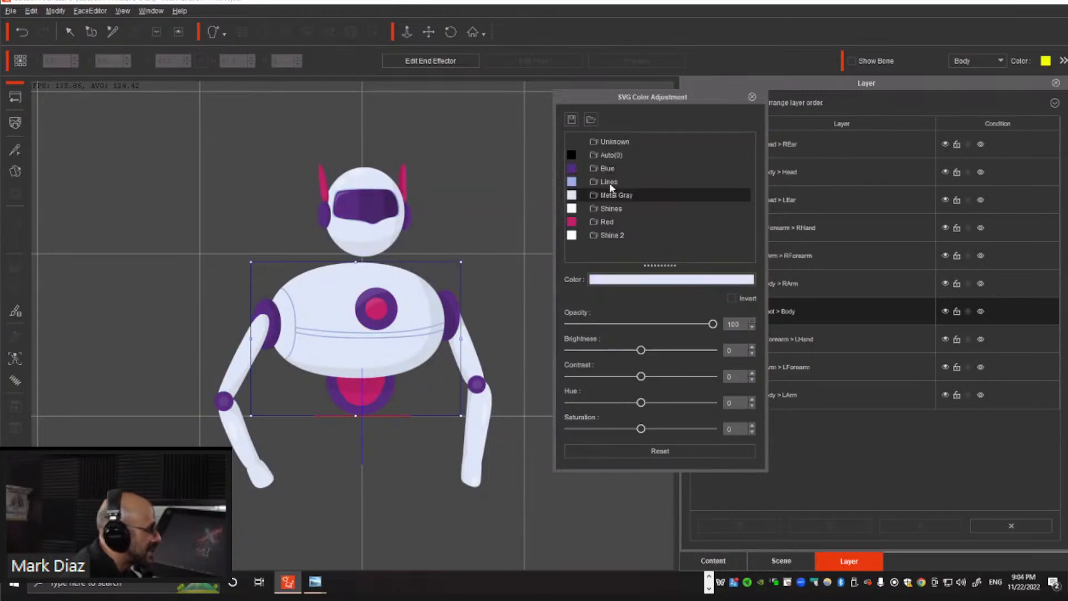
left_click(610, 182)
left_click(631, 280)
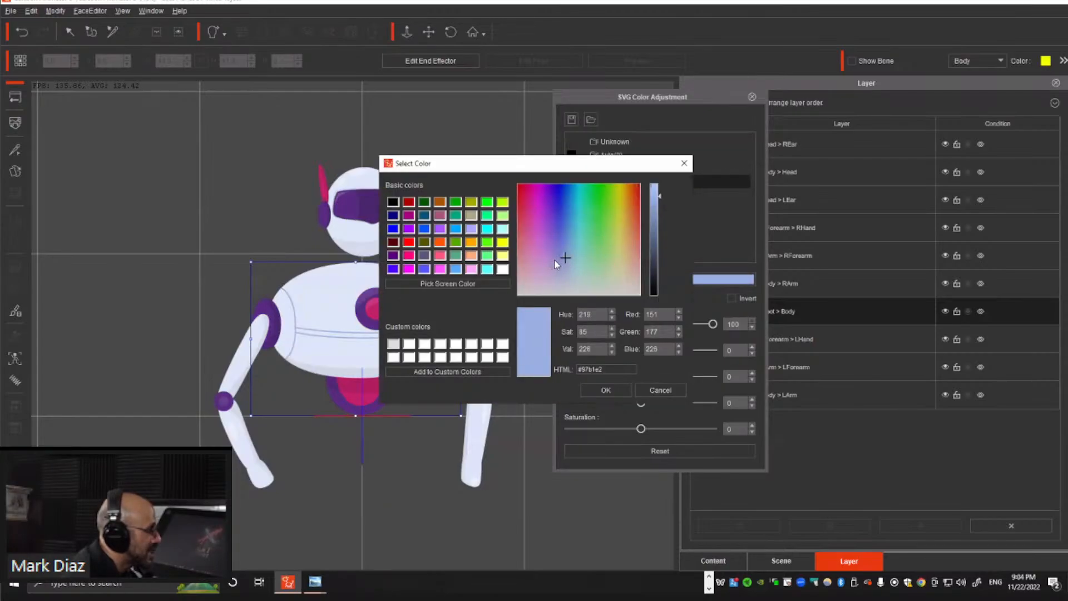
left_click(554, 259)
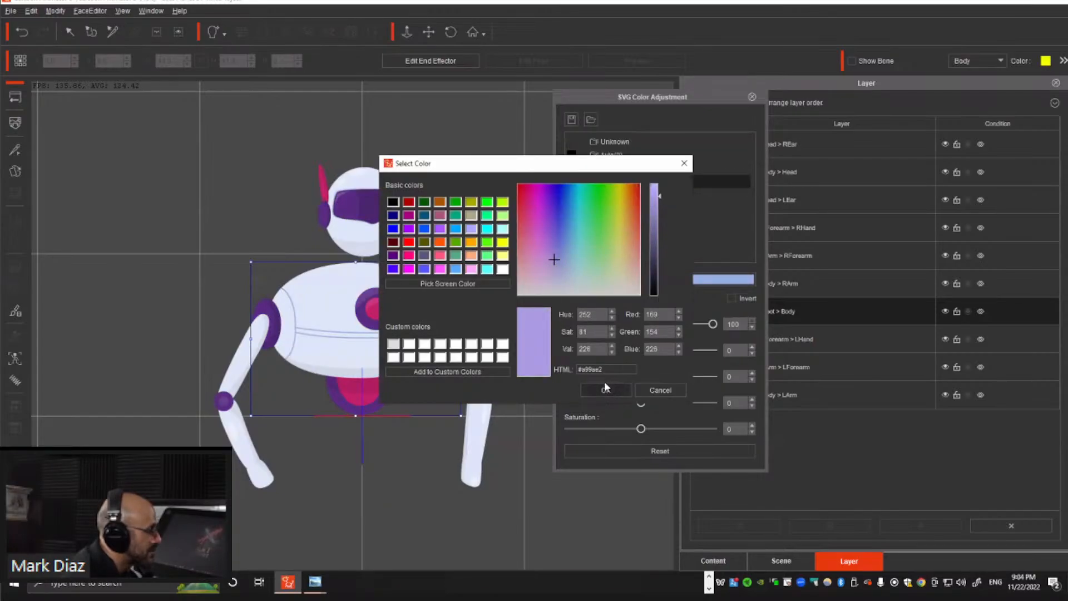
key("Return")
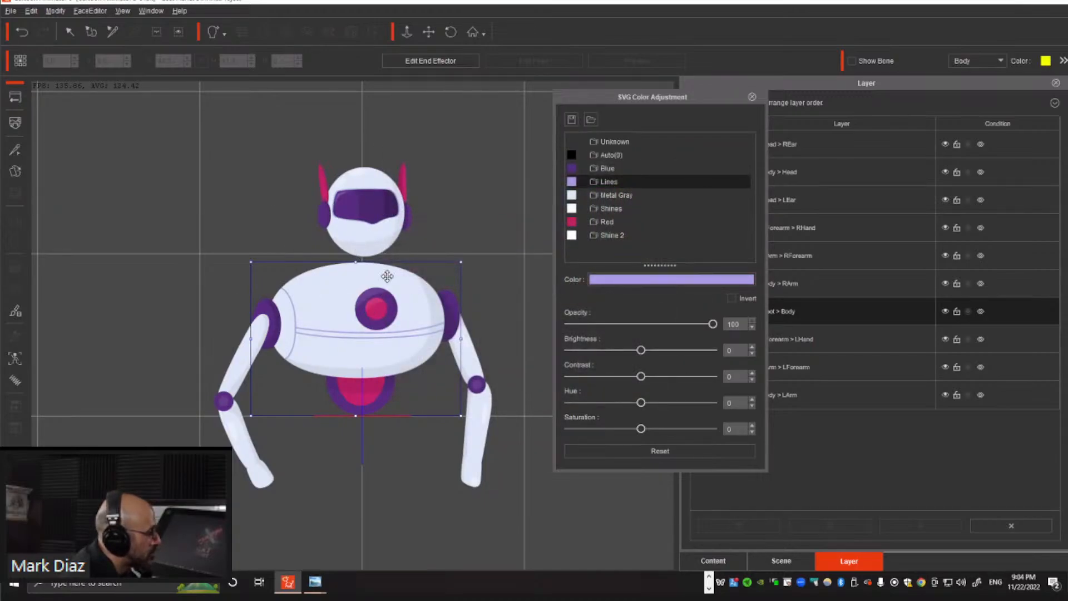
key("Down")
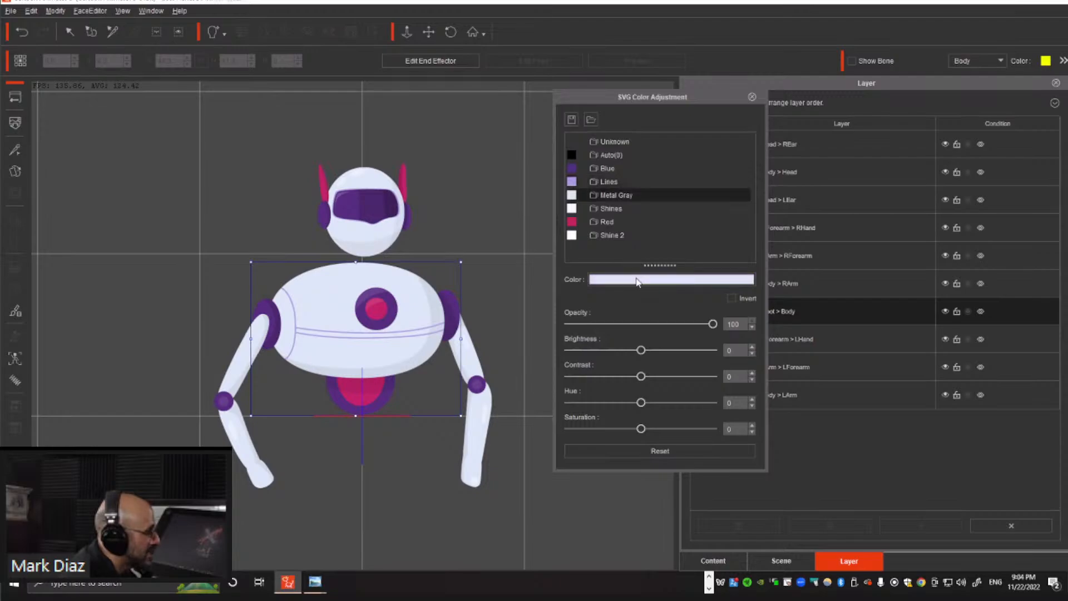
left_click(633, 278)
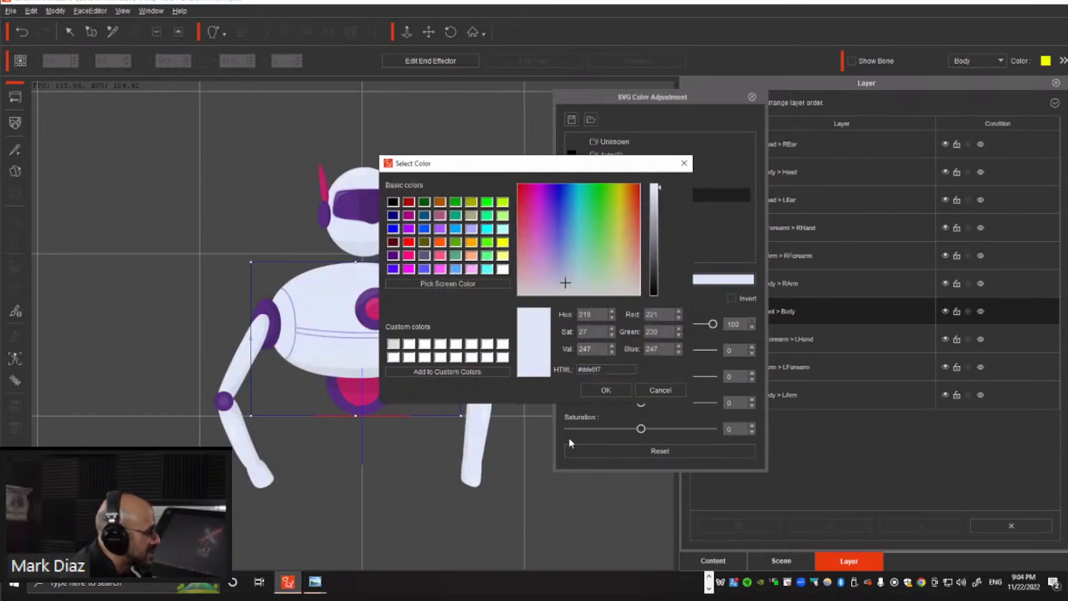
left_click(668, 392)
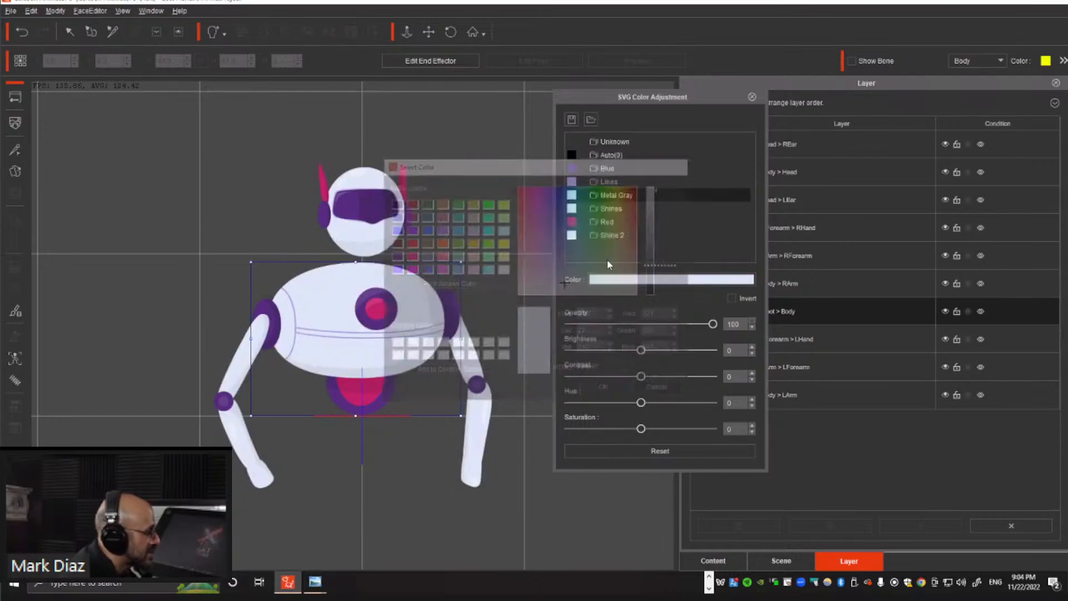
Close SVG Color Adjustment, return to the stage and play the scene to review the recolored robot
left_click(752, 98)
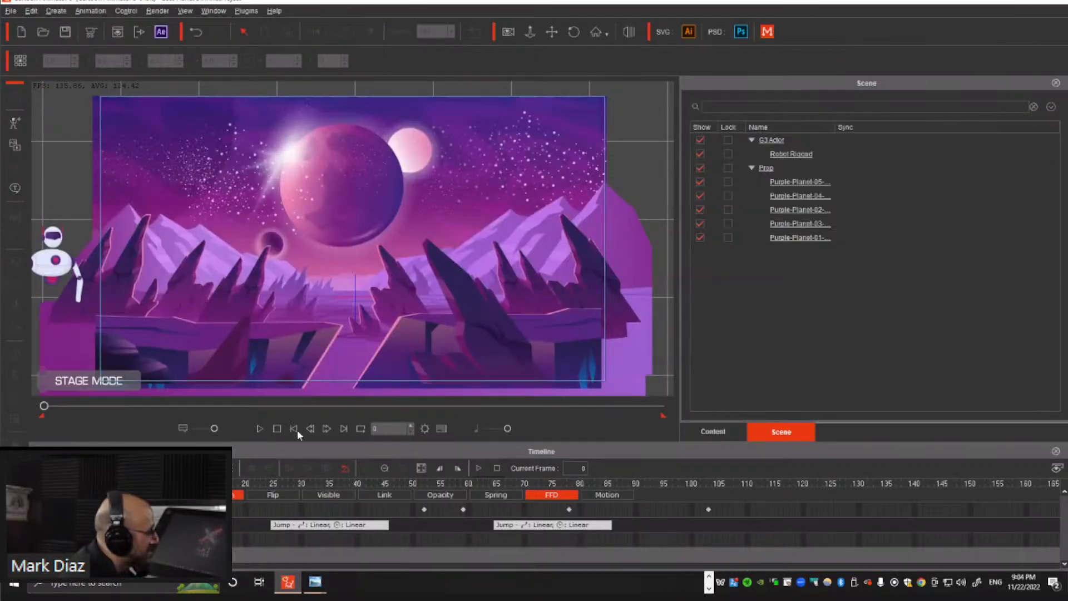
left_click(259, 428)
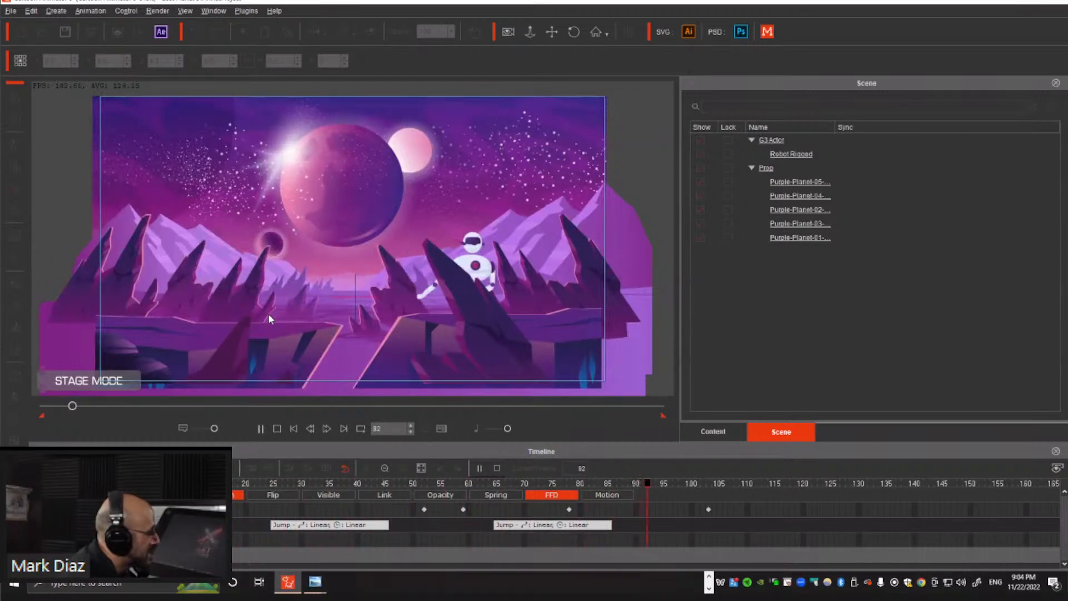
left_click(277, 428)
Scrub through the timeline, rewind to the start and replay the robot's motion, pausing at frame 17
left_click(228, 406)
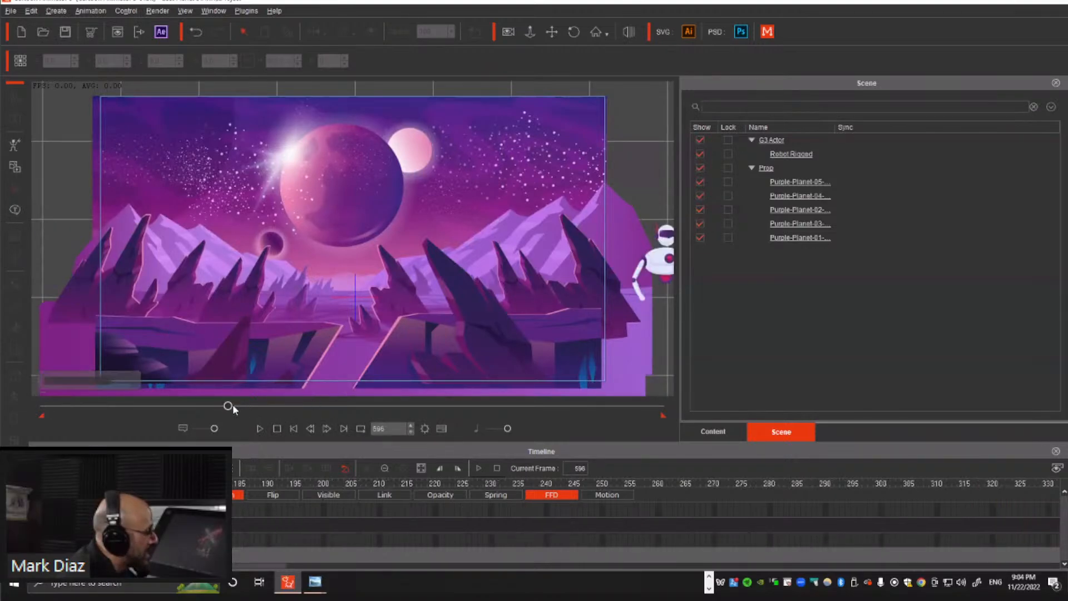
left_click_drag(228, 406, 82, 410)
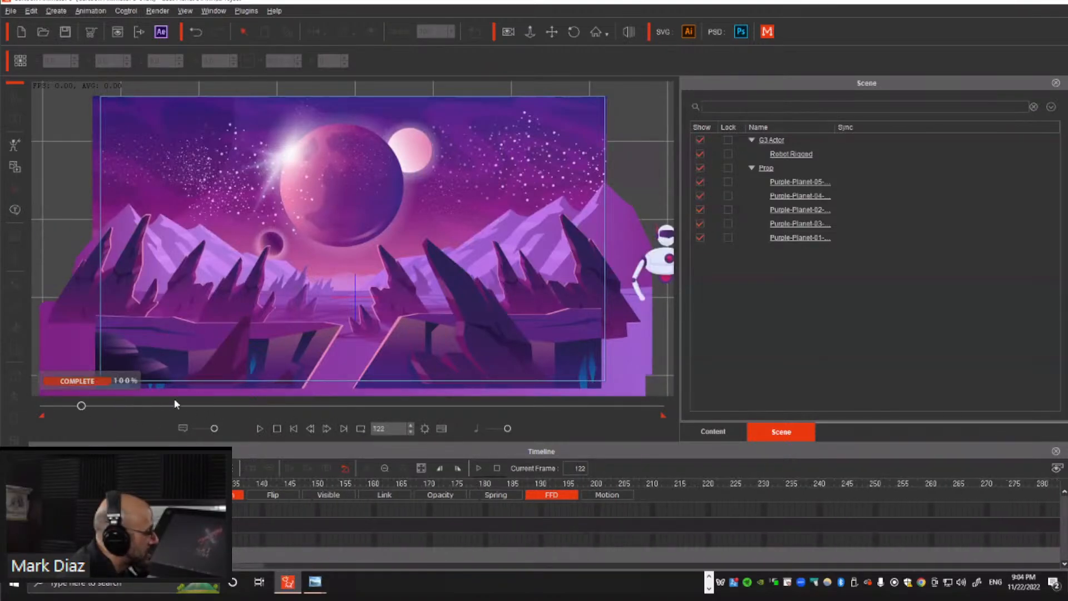
left_click(207, 406)
left_click(260, 428)
left_click(275, 429)
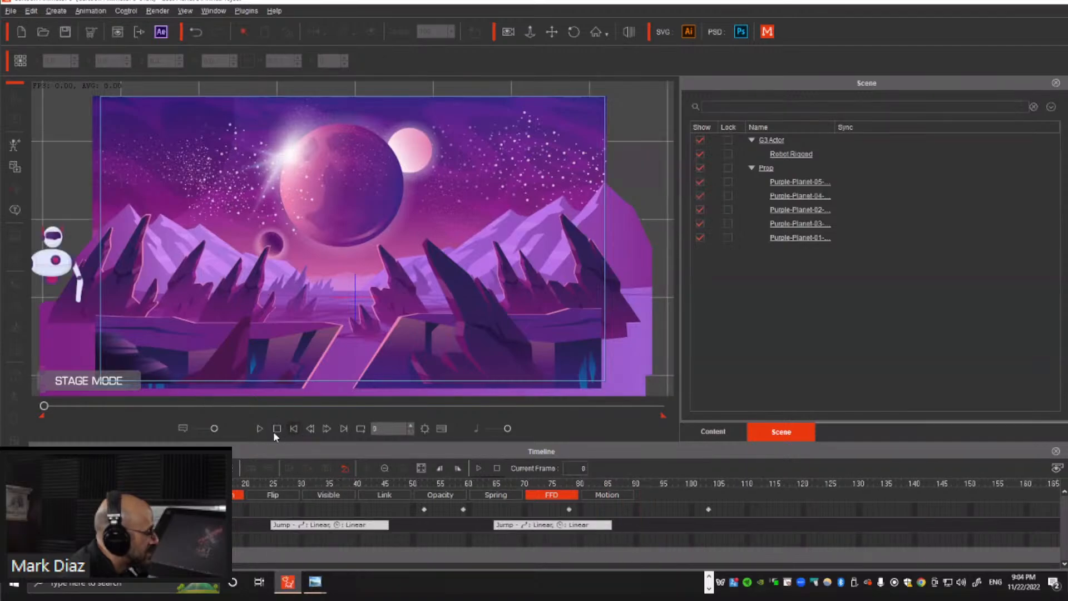
left_click(260, 429)
key("space")
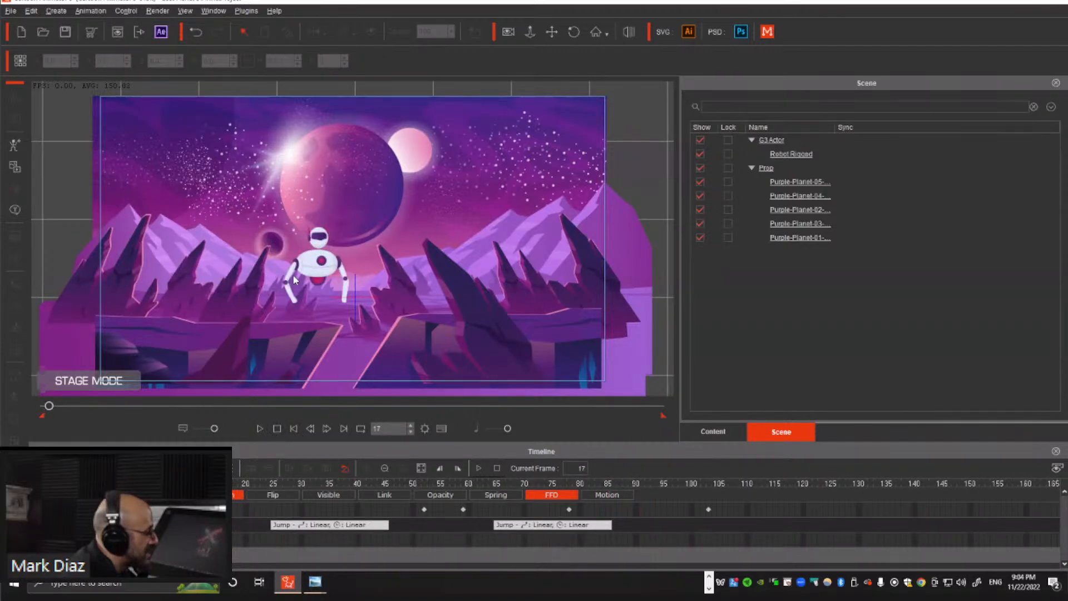